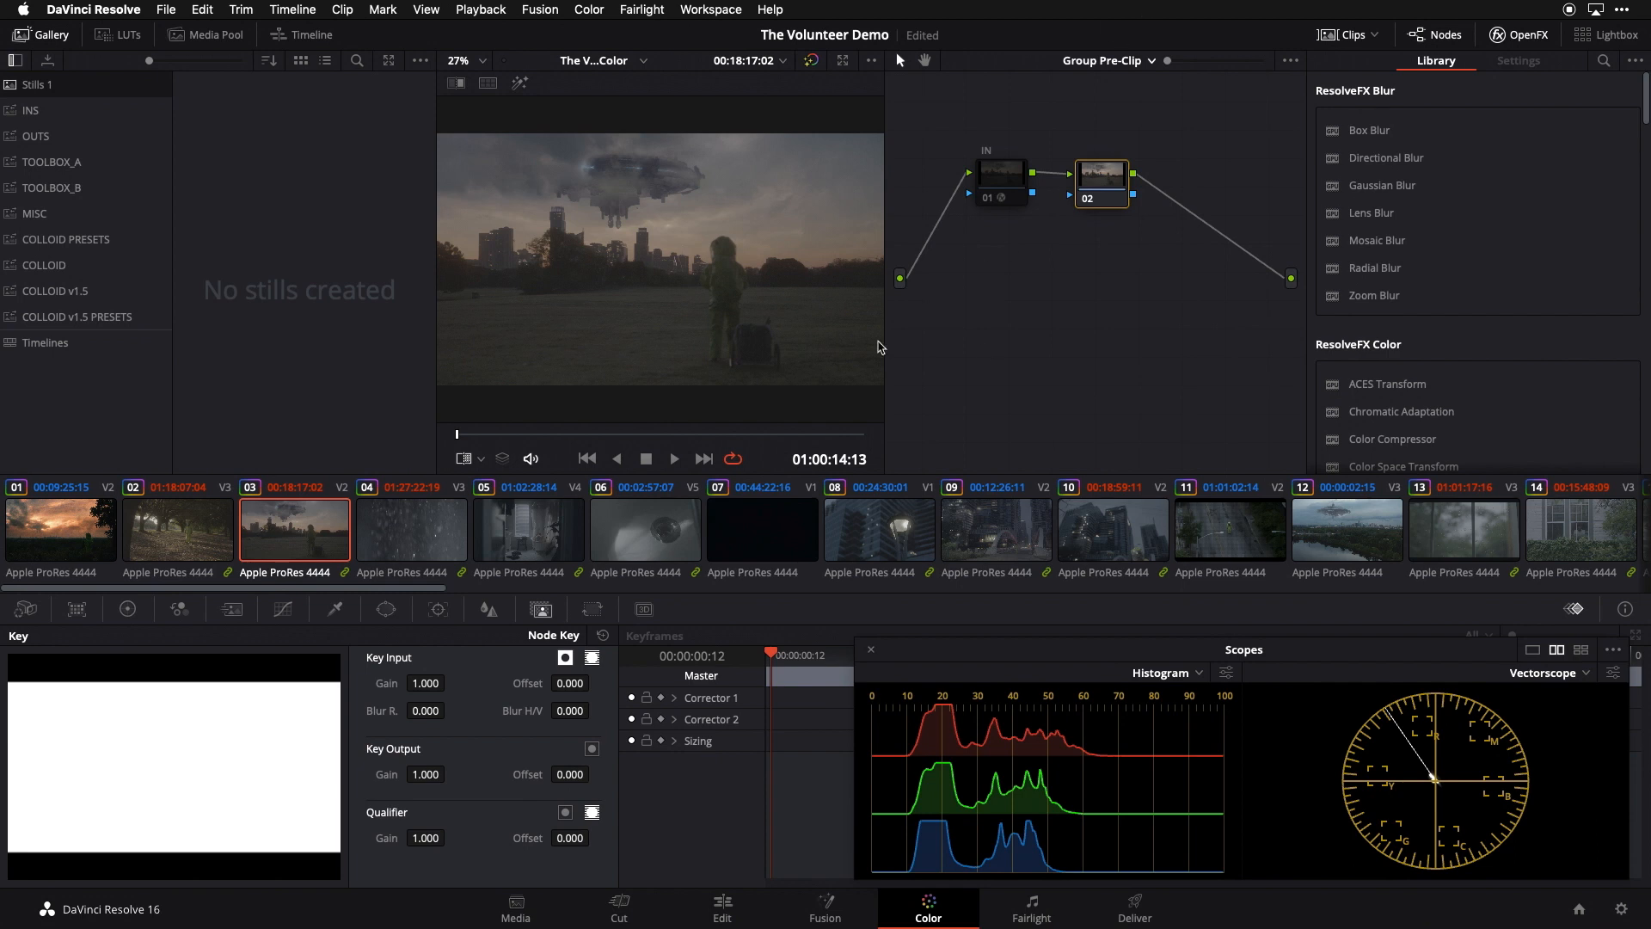
Step: Enable the IN node in the Group Pre-Clip graph and the OUT node in the Timeline graph
{"action": "left_click", "coordinate": [1002, 186]}
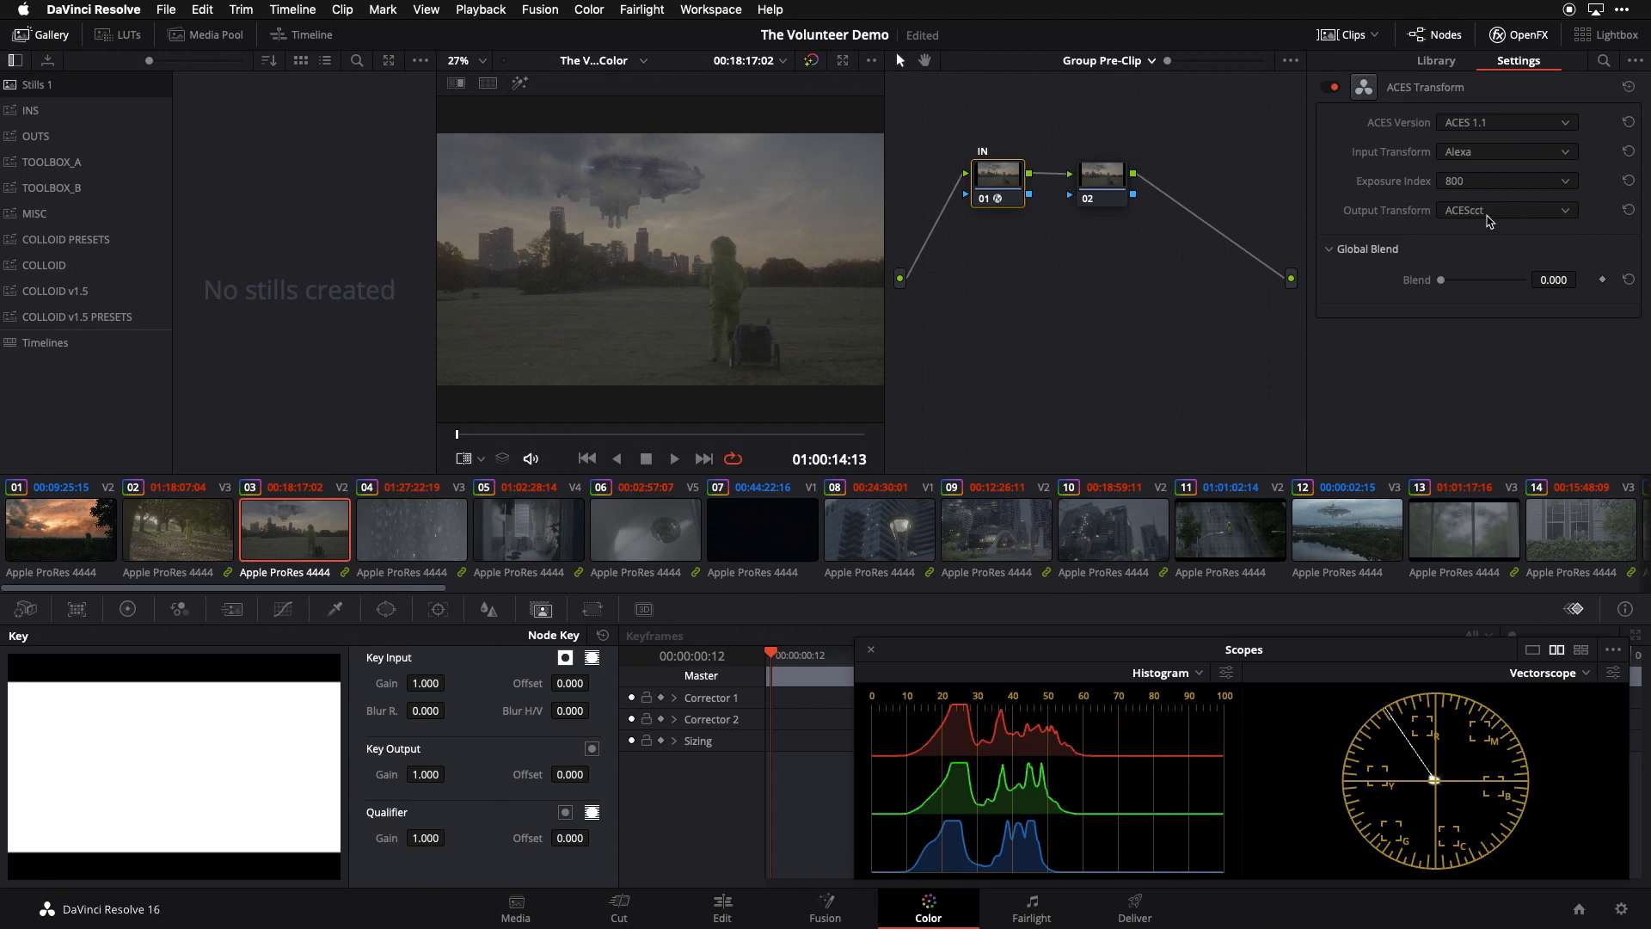
{"action": "left_click", "coordinate": [1130, 67]}
{"action": "left_click", "coordinate": [1130, 138]}
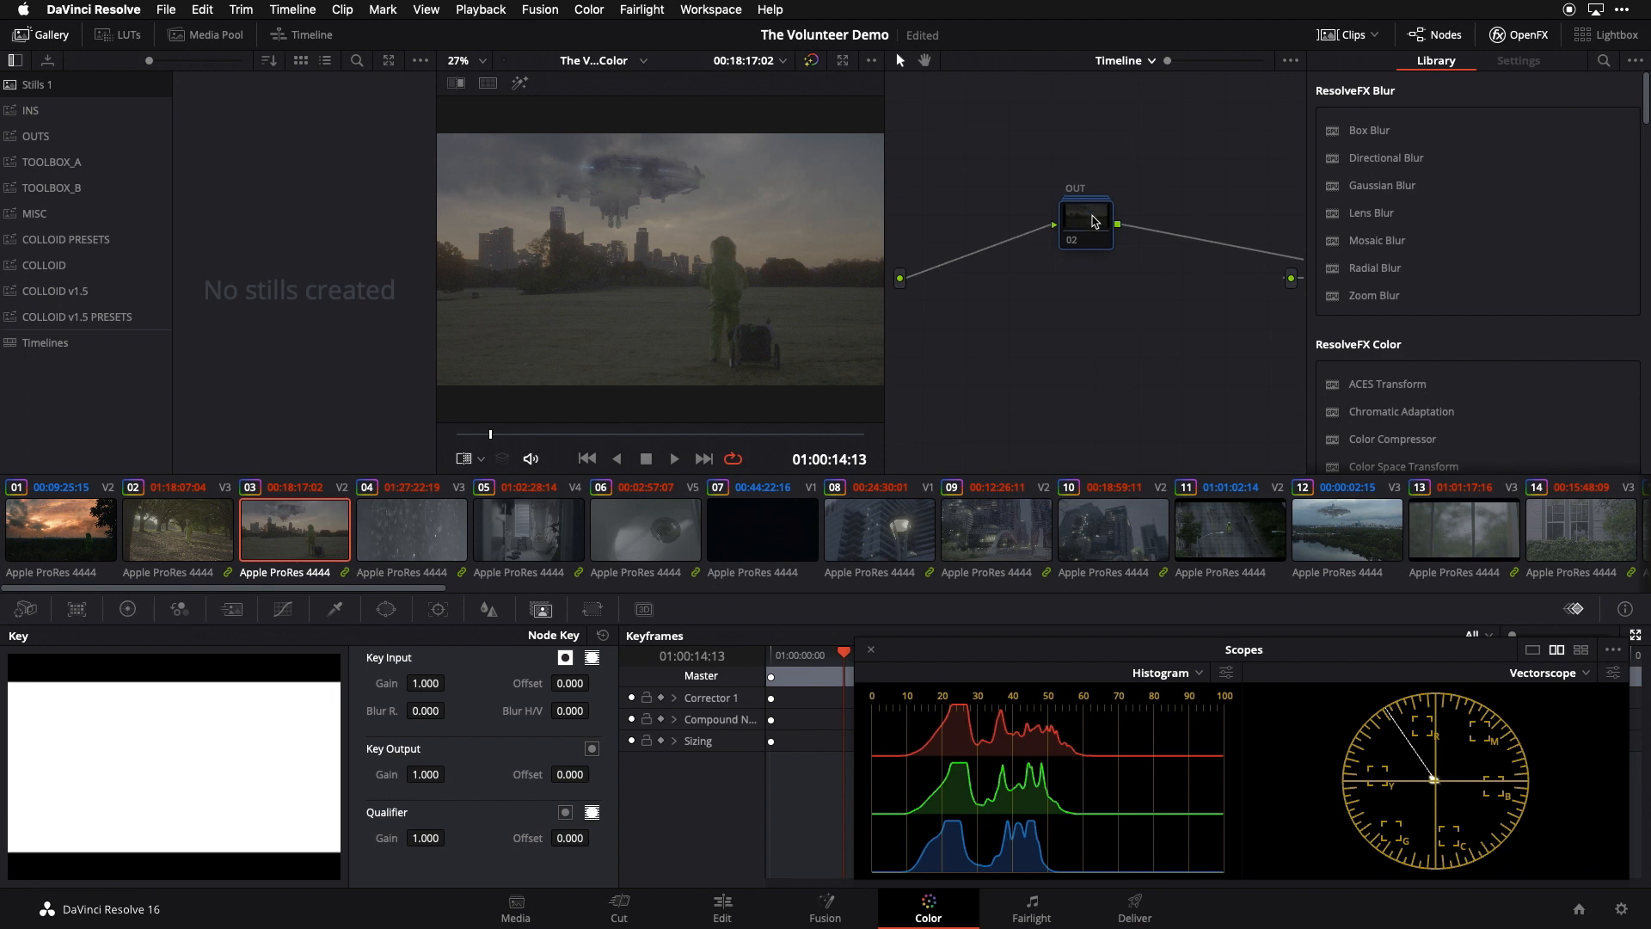
{"action": "left_click_drag", "start_coordinate": [1090, 220], "coordinate": [1090, 236]}
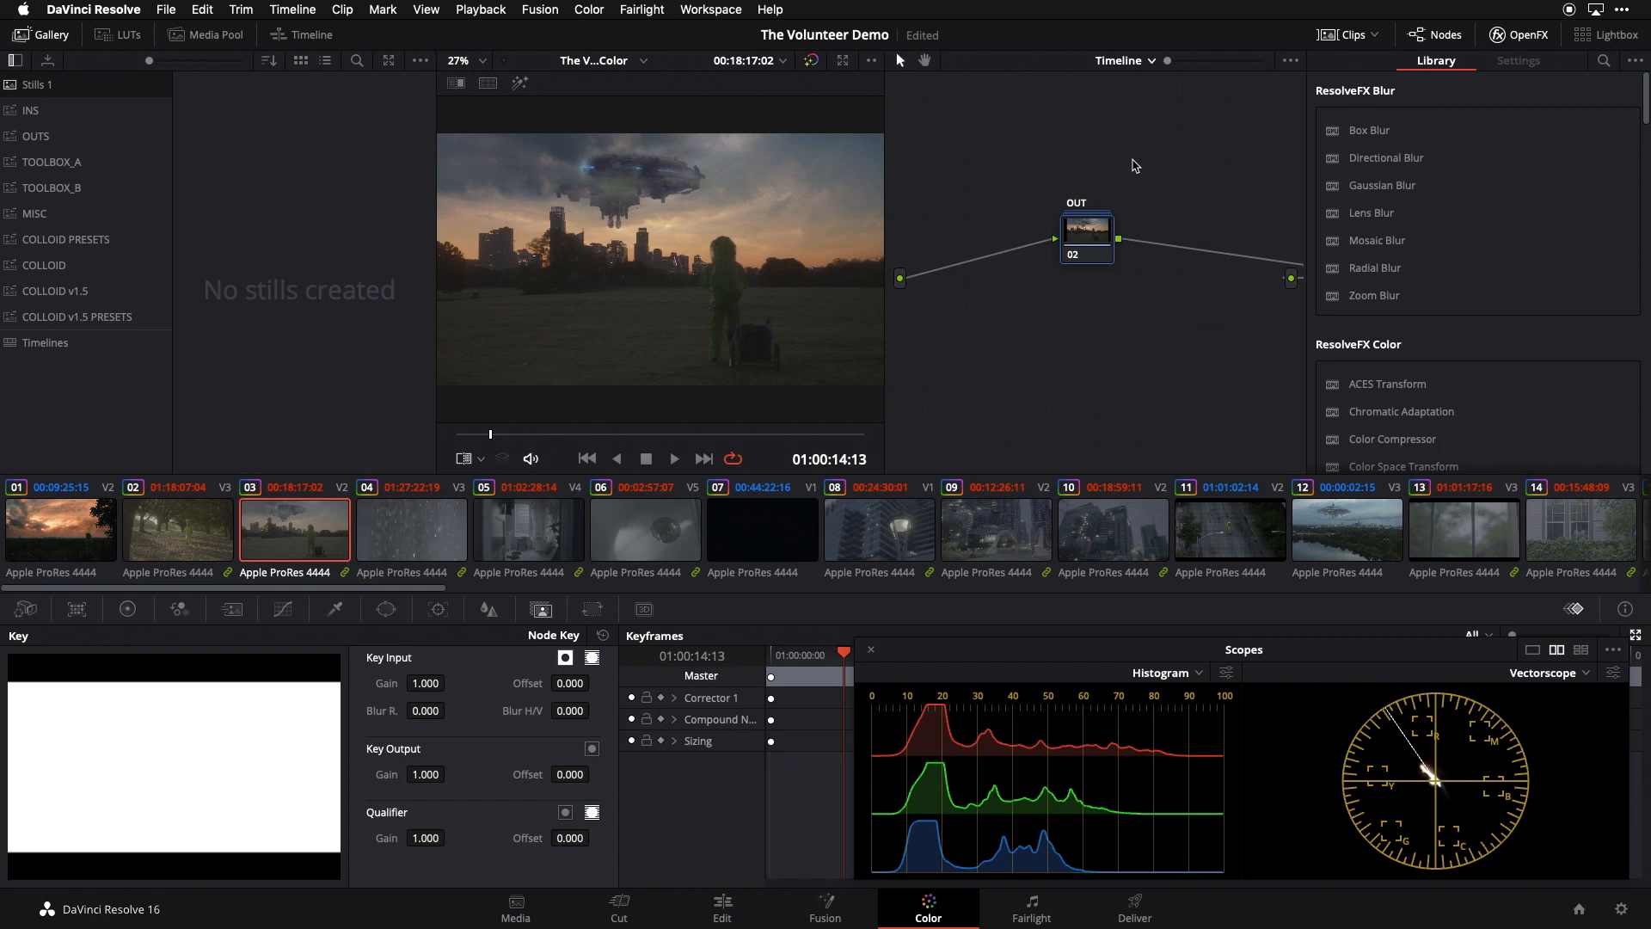
Step: Check clips 02 and 03, and review all the timeline's shots in the Lightbox
{"action": "left_click", "coordinate": [213, 540]}
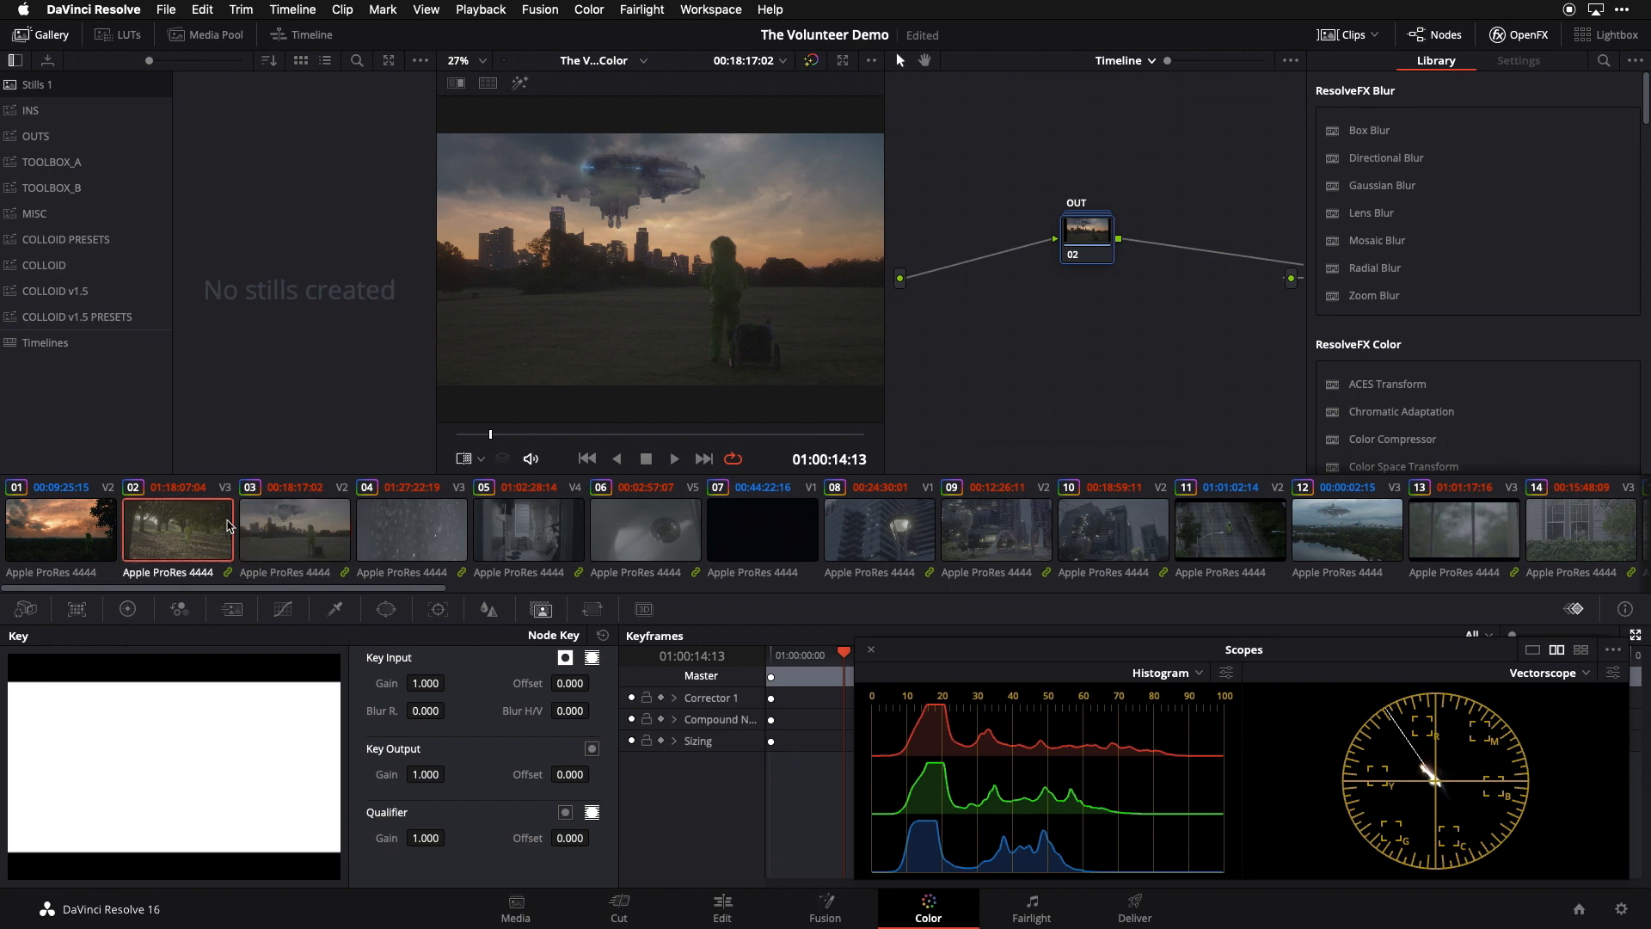
{"action": "left_click", "coordinate": [307, 536]}
{"action": "key", "text": "super+l"}
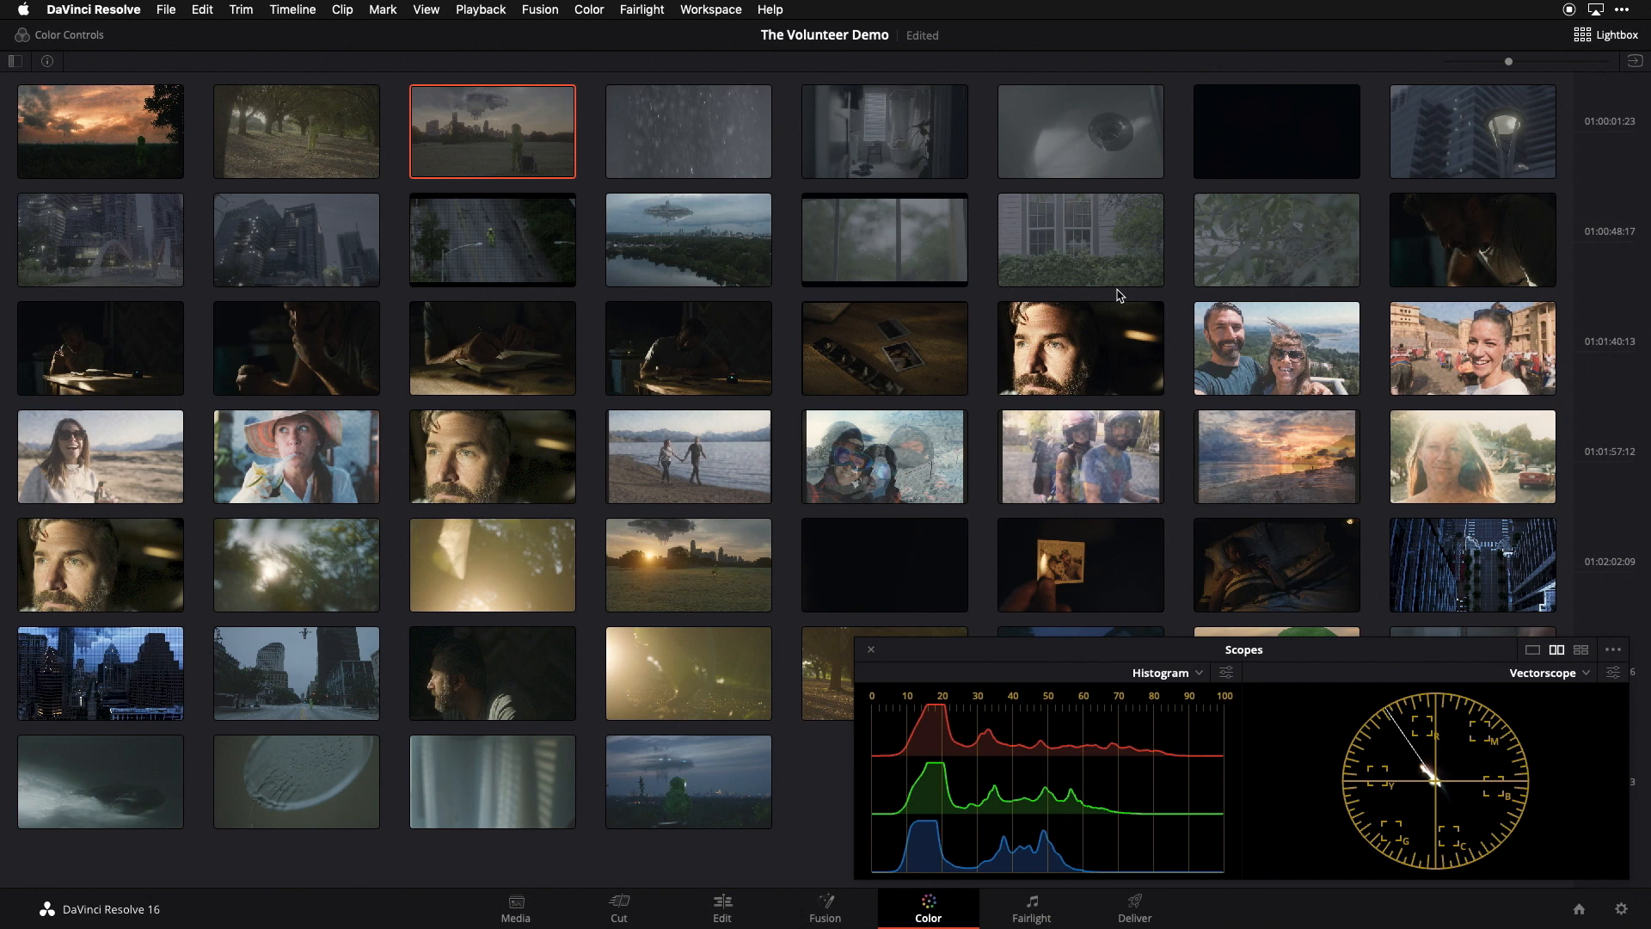
{"action": "key", "text": "Escape"}
Step: Enable the PRINT node in the Group Post-Clip graph and show its DCTL settings
{"action": "left_click", "coordinate": [1135, 64]}
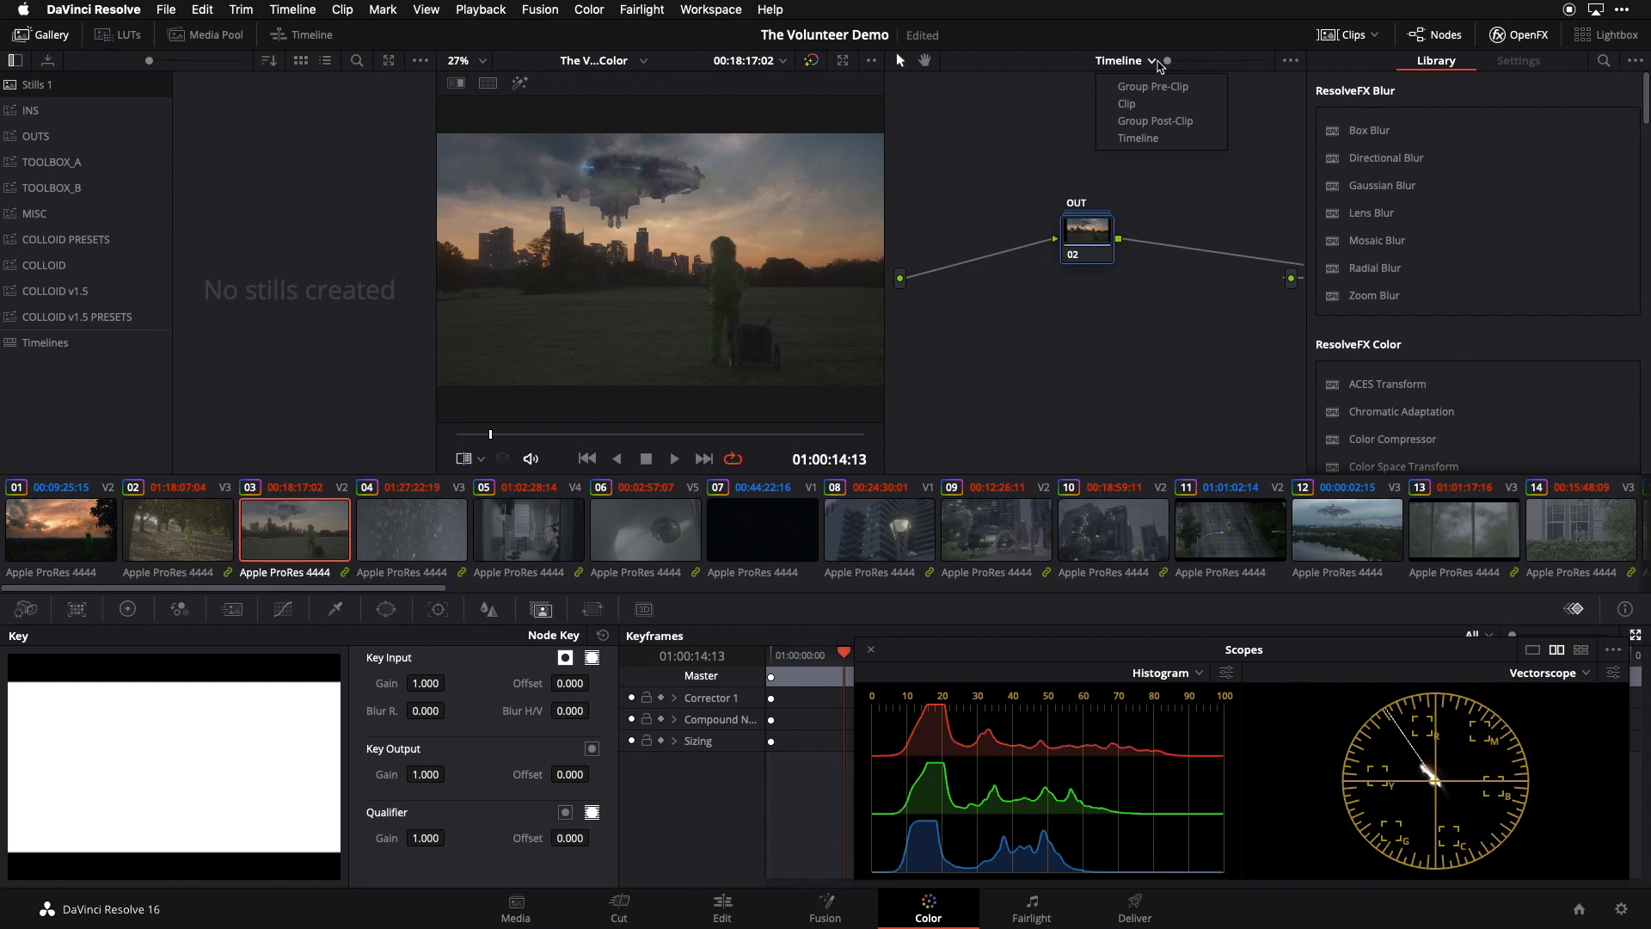
{"action": "left_click", "coordinate": [1186, 123]}
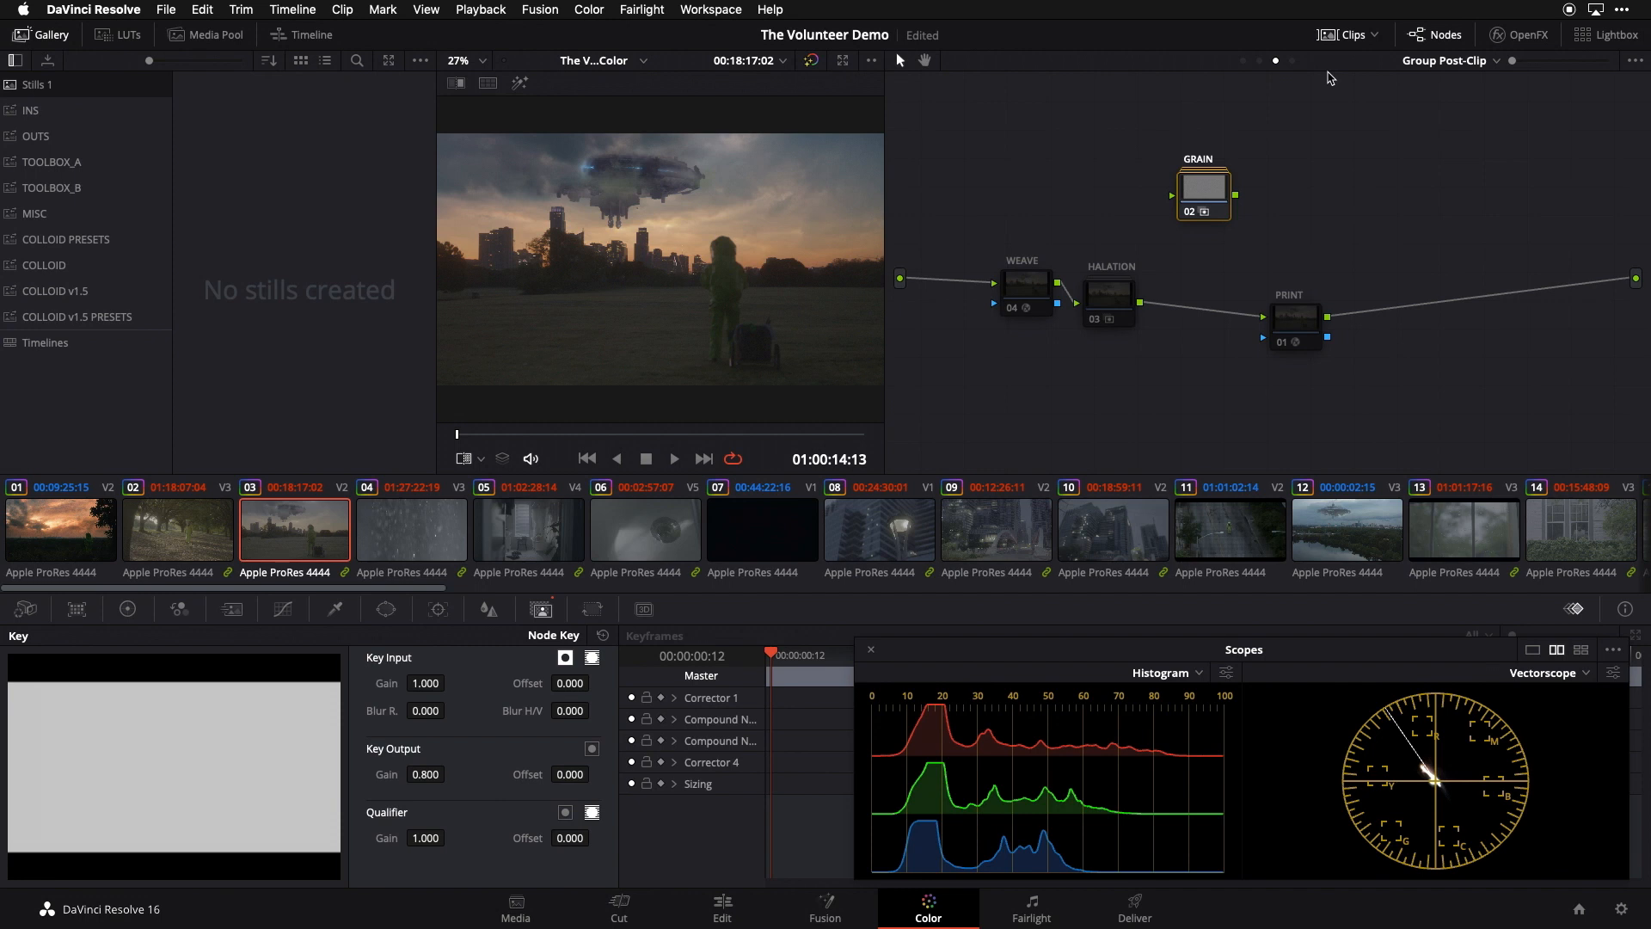
{"action": "left_click", "coordinate": [1306, 317]}
{"action": "left_click_drag", "start_coordinate": [1306, 305], "coordinate": [1313, 299]}
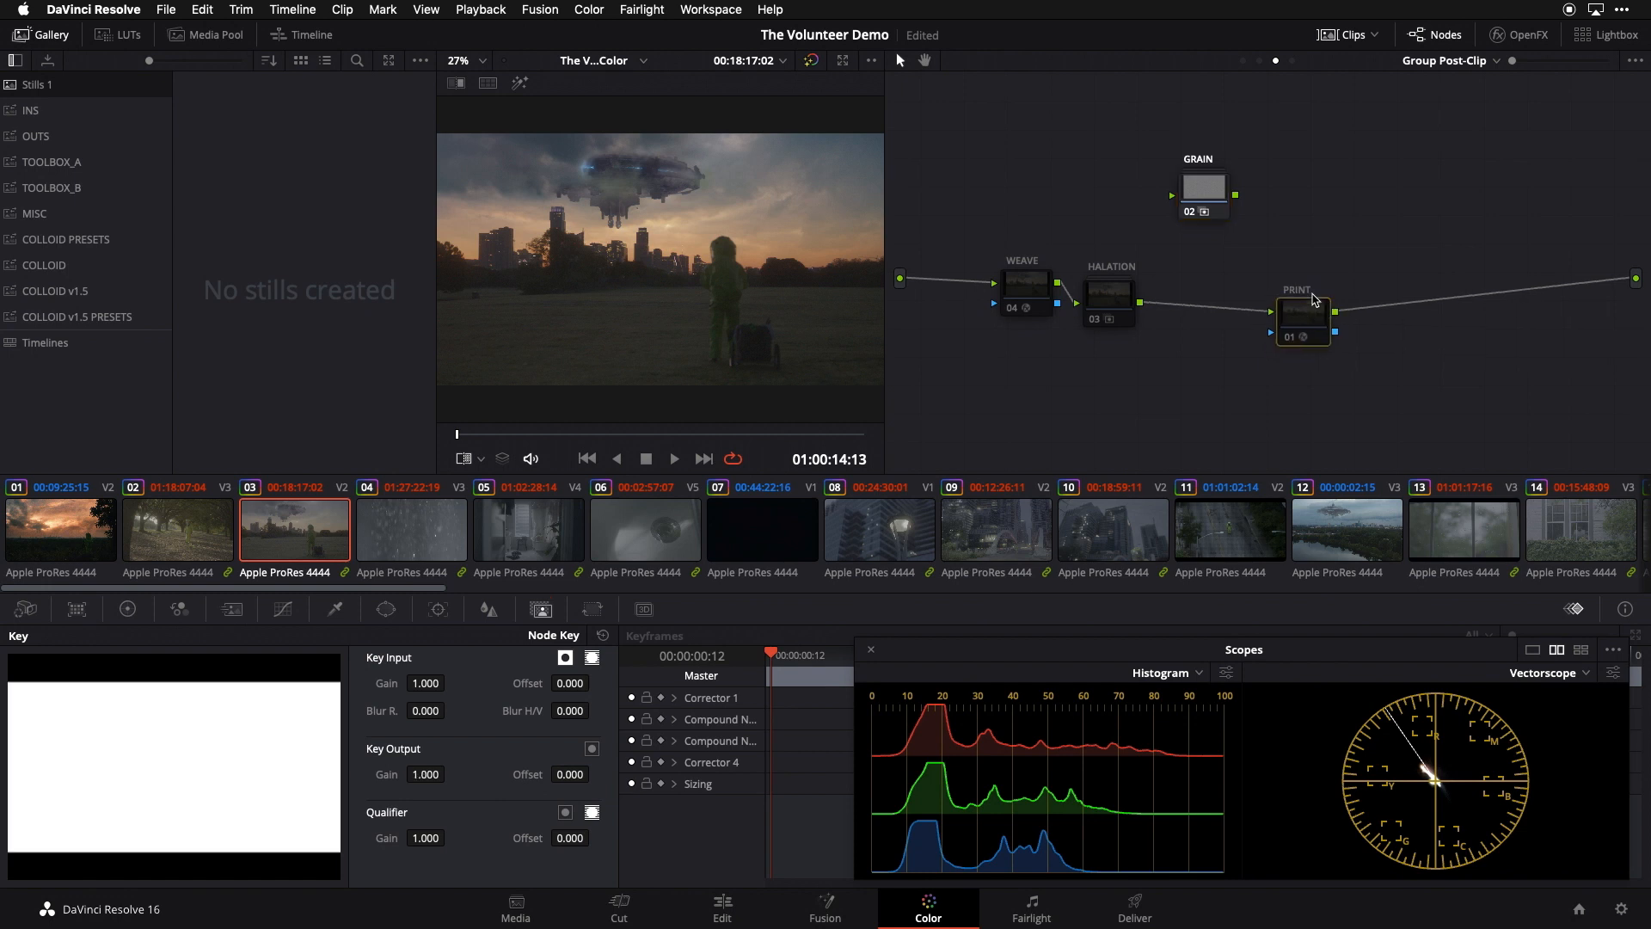
{"action": "left_click", "coordinate": [1498, 34]}
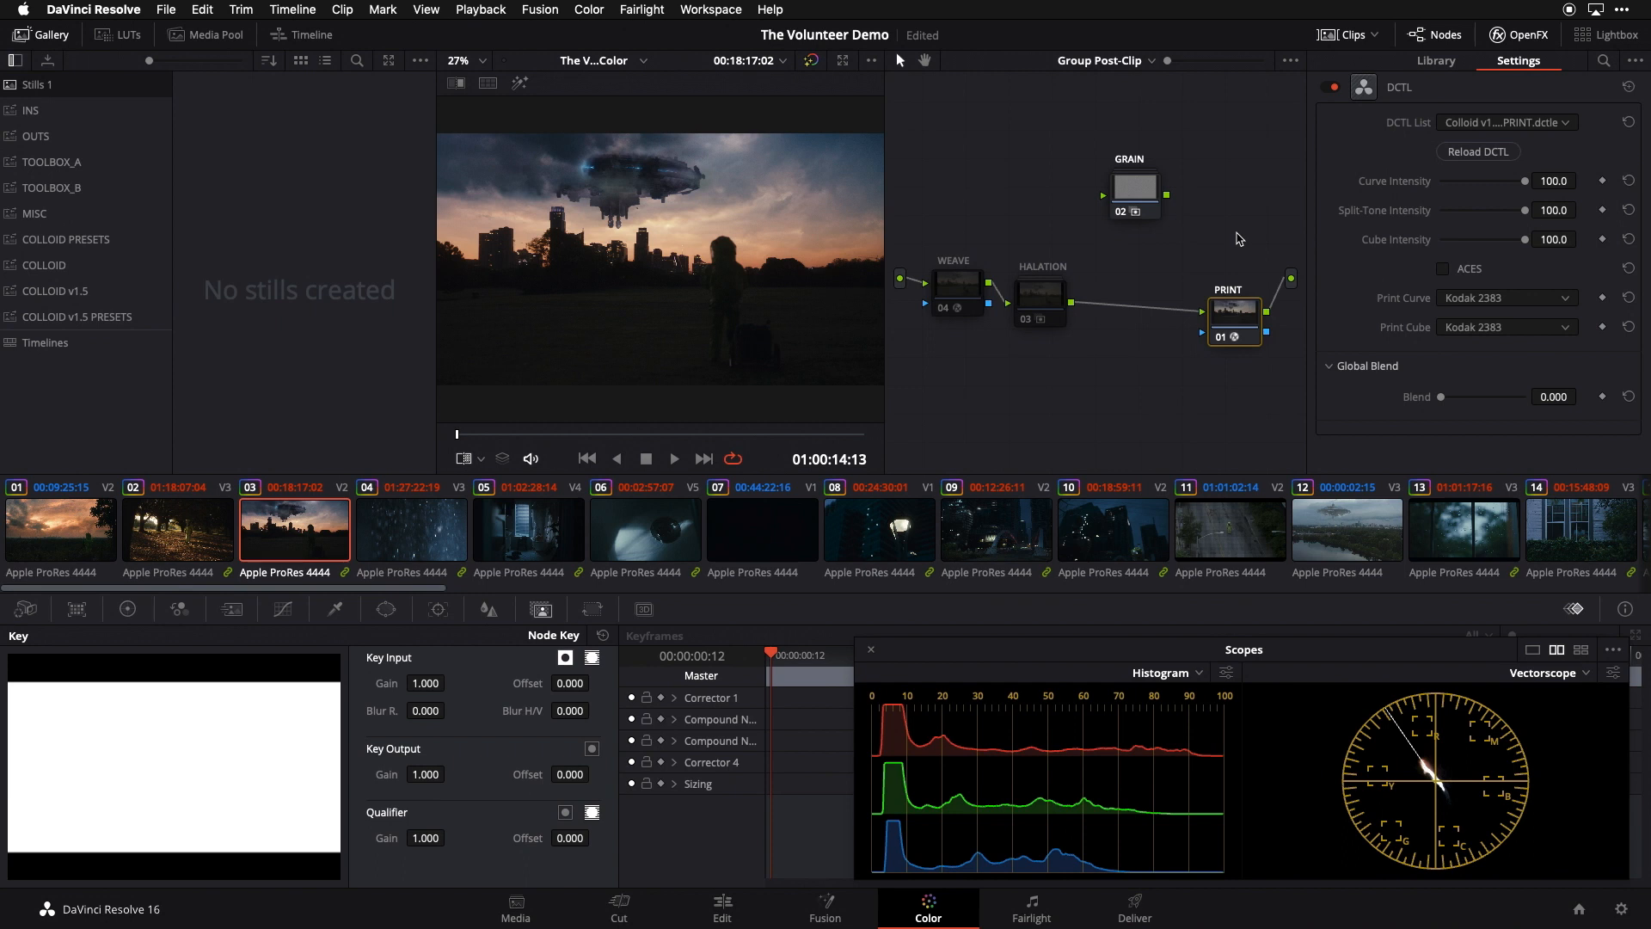
Step: Compare the image with the PRINT node off and on for clips 03, 05, 08 and 09, ending on clip 03
{"action": "key", "text": "super+d"}
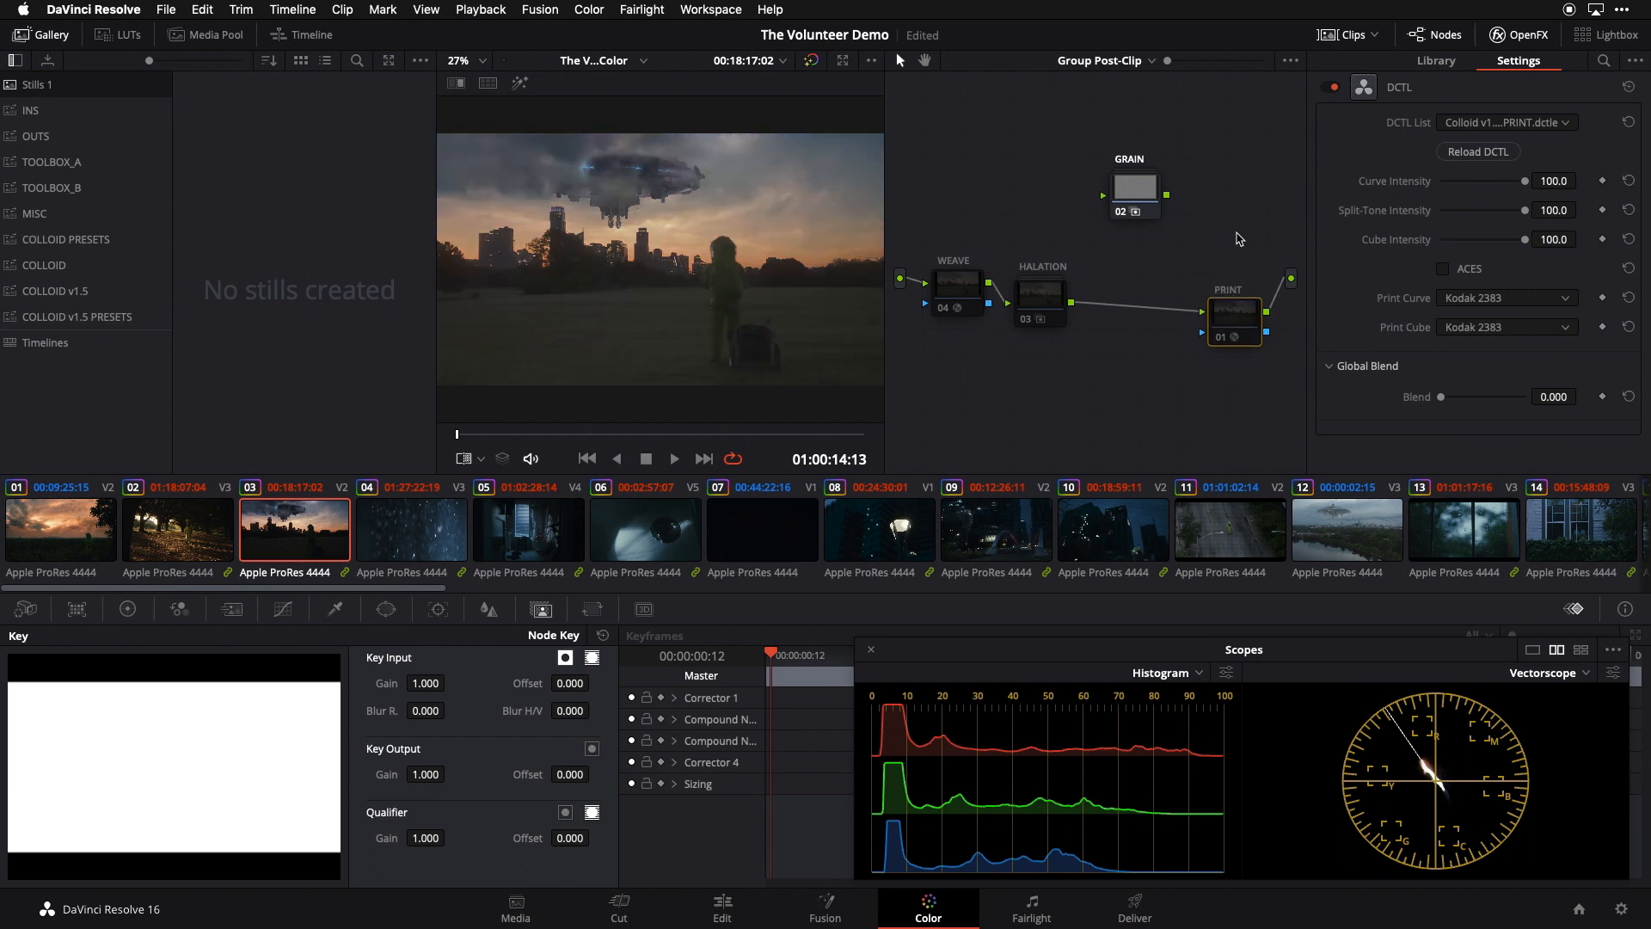
{"action": "key", "text": "super+d"}
{"action": "left_click", "coordinate": [527, 526]}
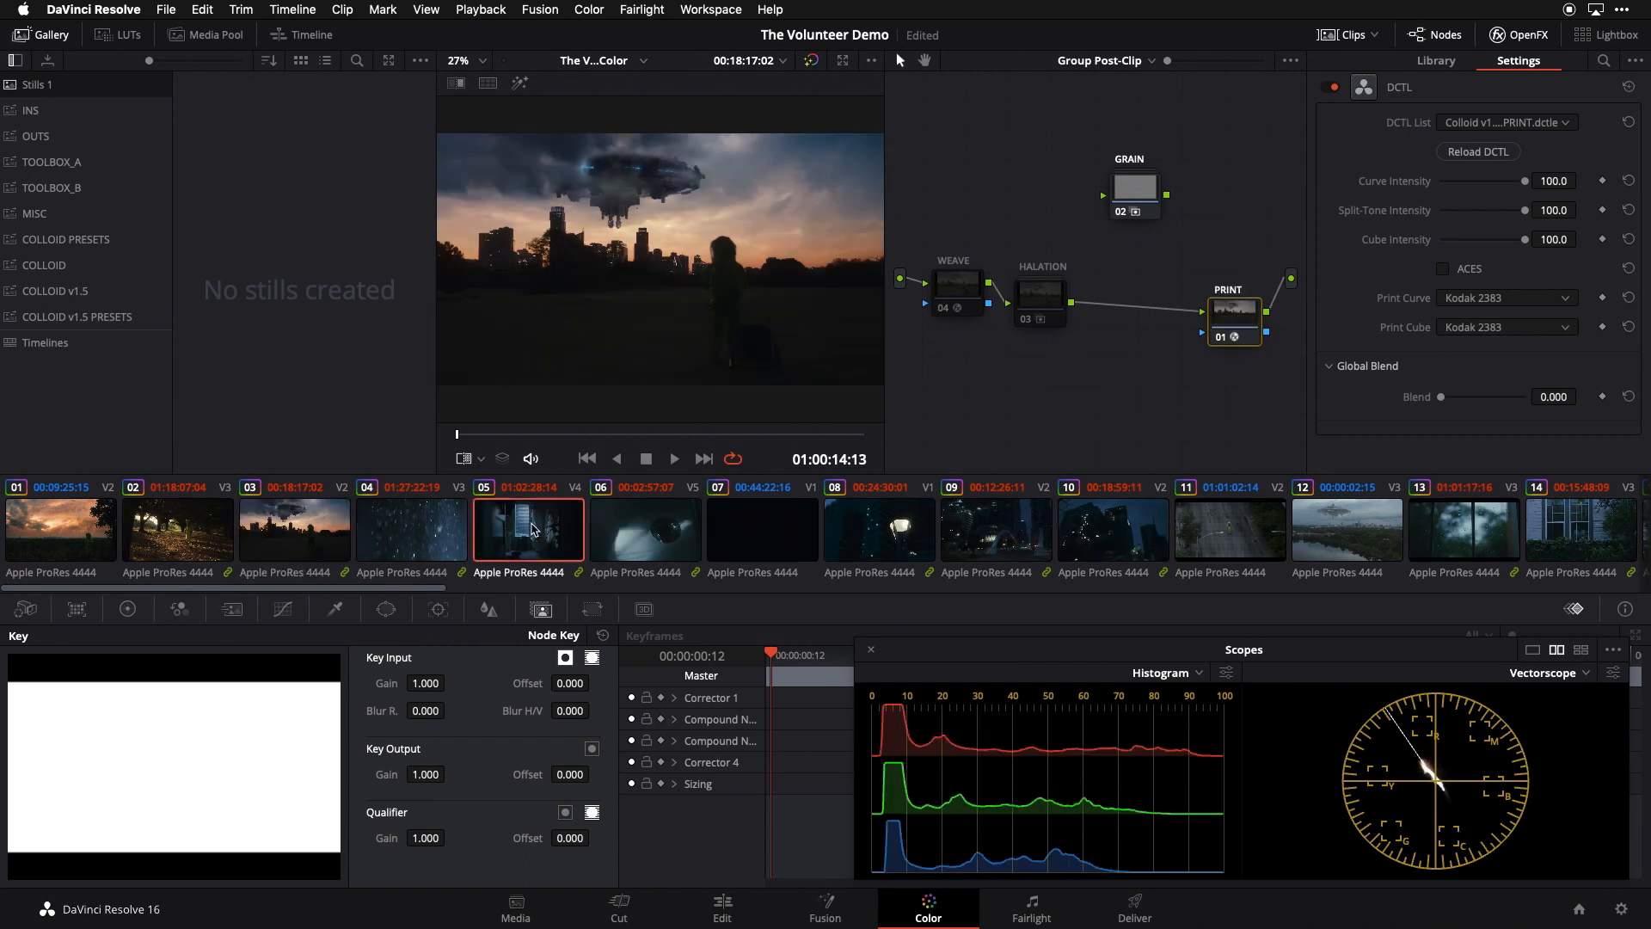
{"action": "key", "text": "super+d"}
{"action": "key", "text": "super+d"}
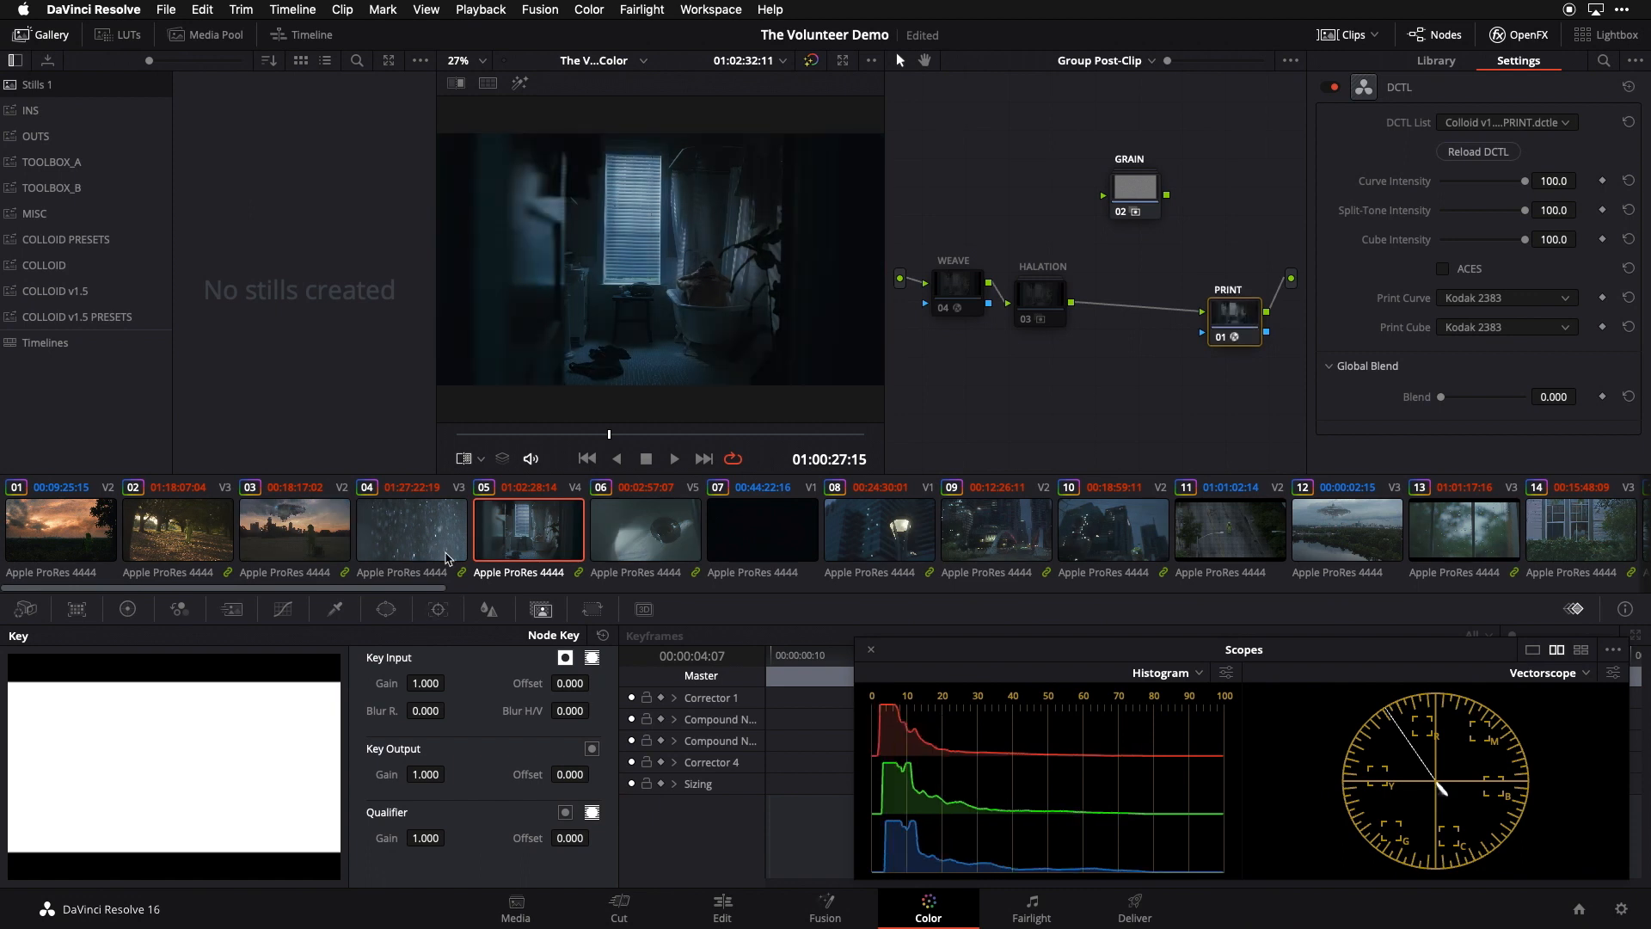
{"action": "left_click", "coordinate": [862, 524]}
{"action": "key", "text": "super+d"}
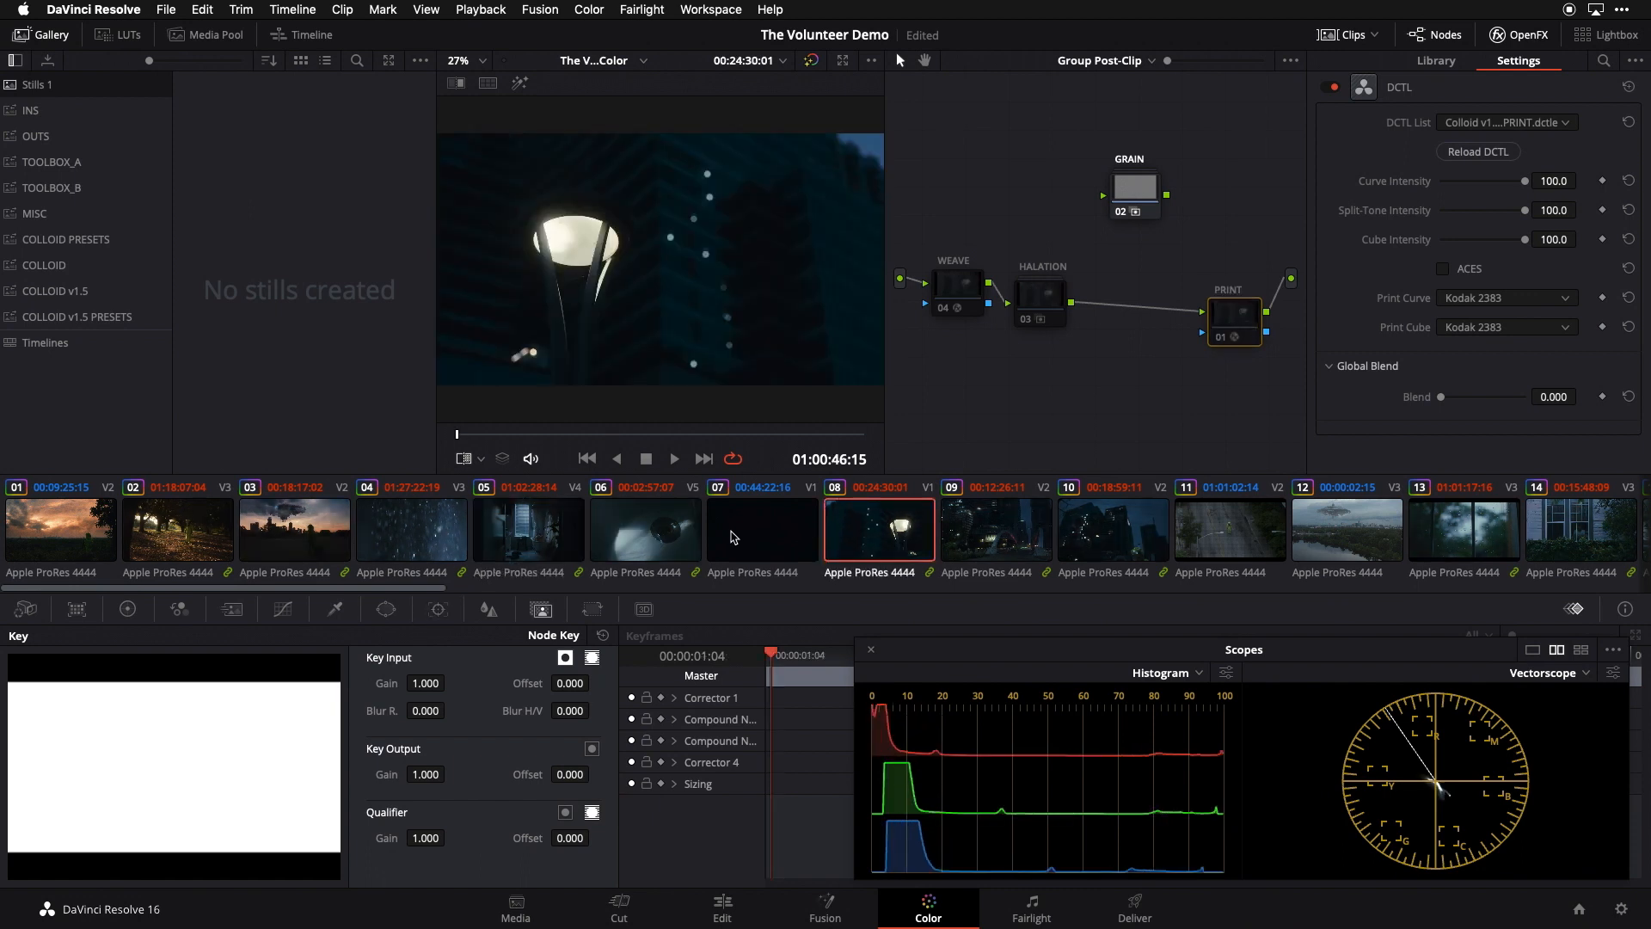
{"action": "key", "text": "super+d"}
{"action": "left_click", "coordinate": [989, 517]}
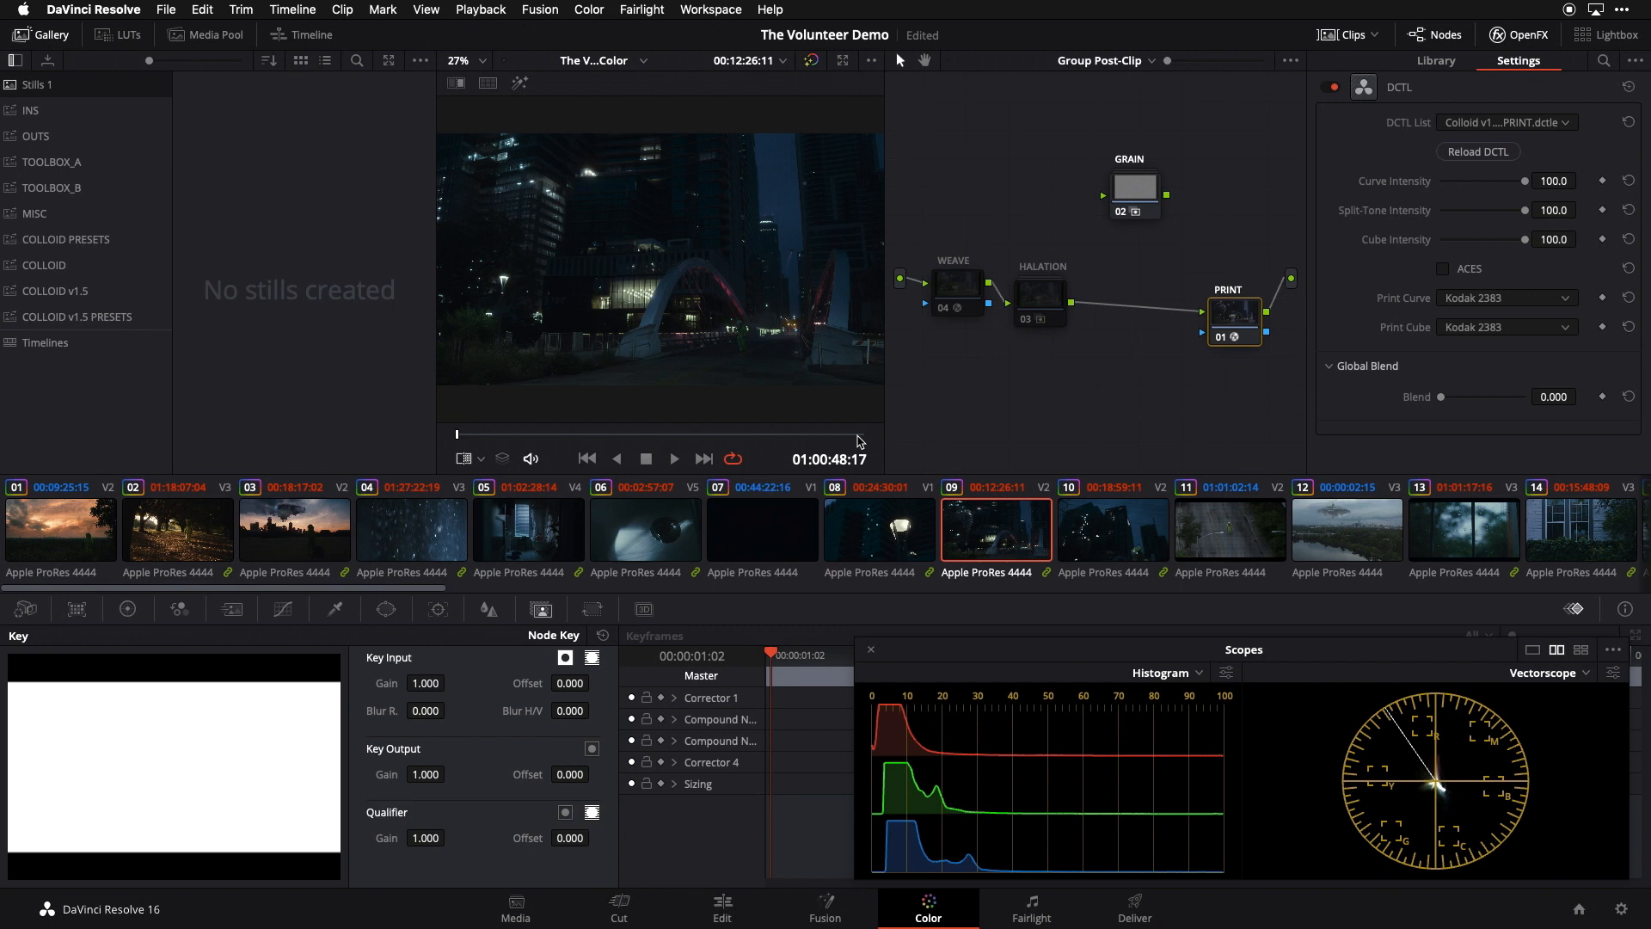
{"action": "key", "text": "super+d"}
{"action": "key", "text": "super+d"}
{"action": "left_click", "coordinate": [332, 527]}
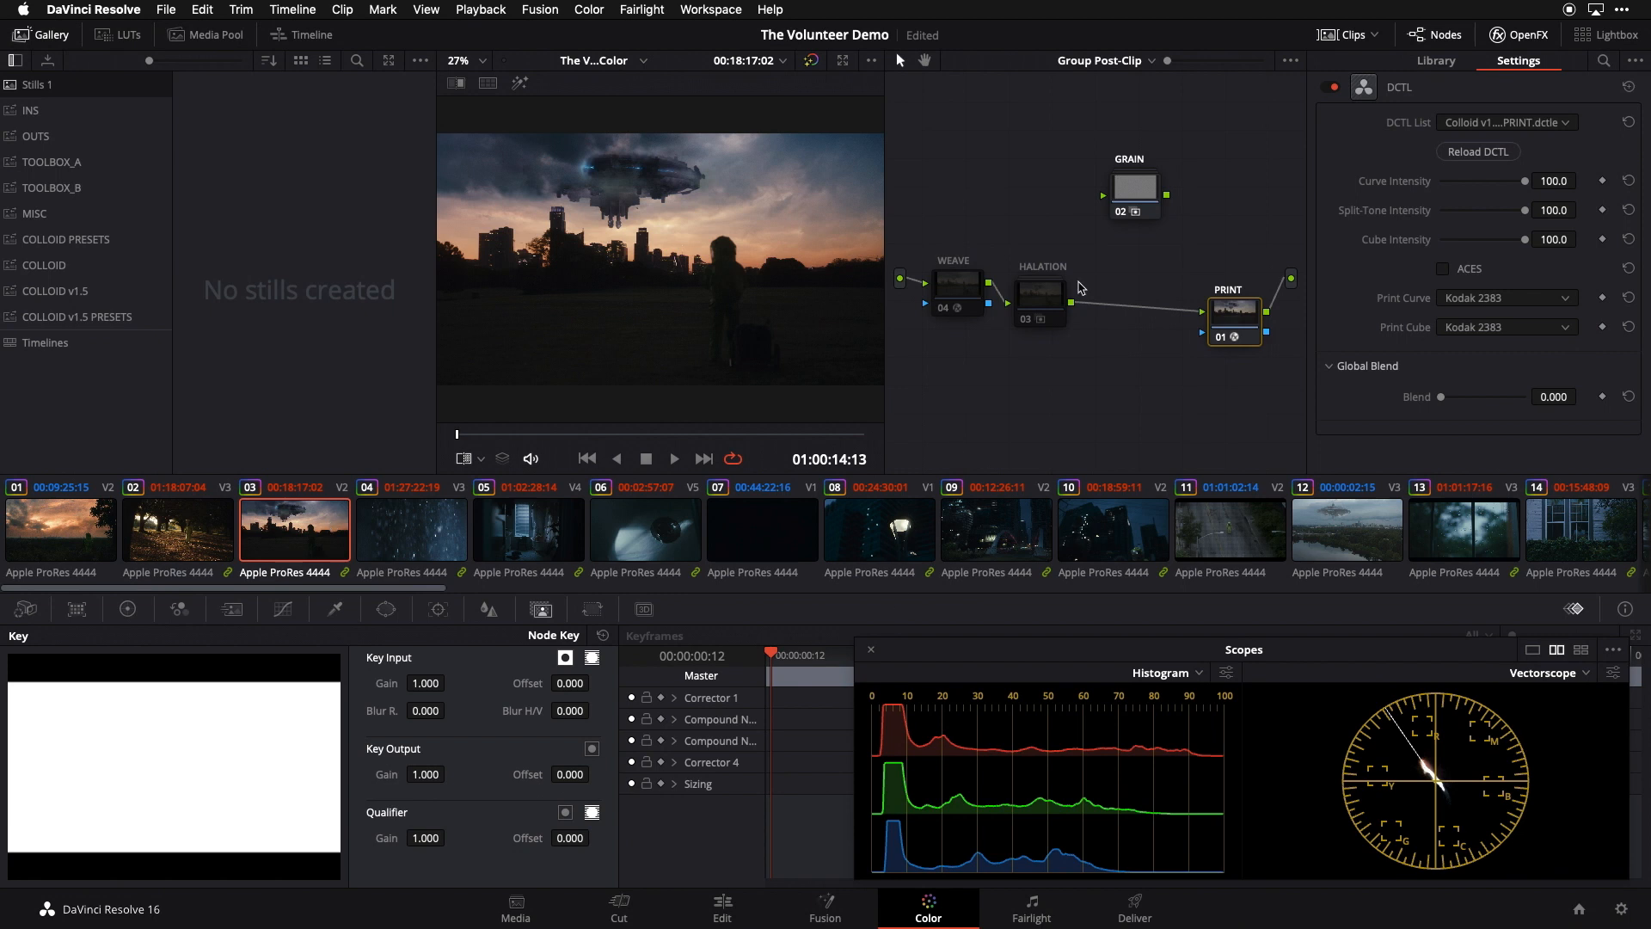
Step: Try lower Curve, Split-Tone and Cube Intensity values on the PRINT node, and restore each of them to 100
{"action": "left_click_drag", "start_coordinate": [1503, 185], "coordinate": [1471, 220]}
{"action": "double_click", "coordinate": [1487, 191]}
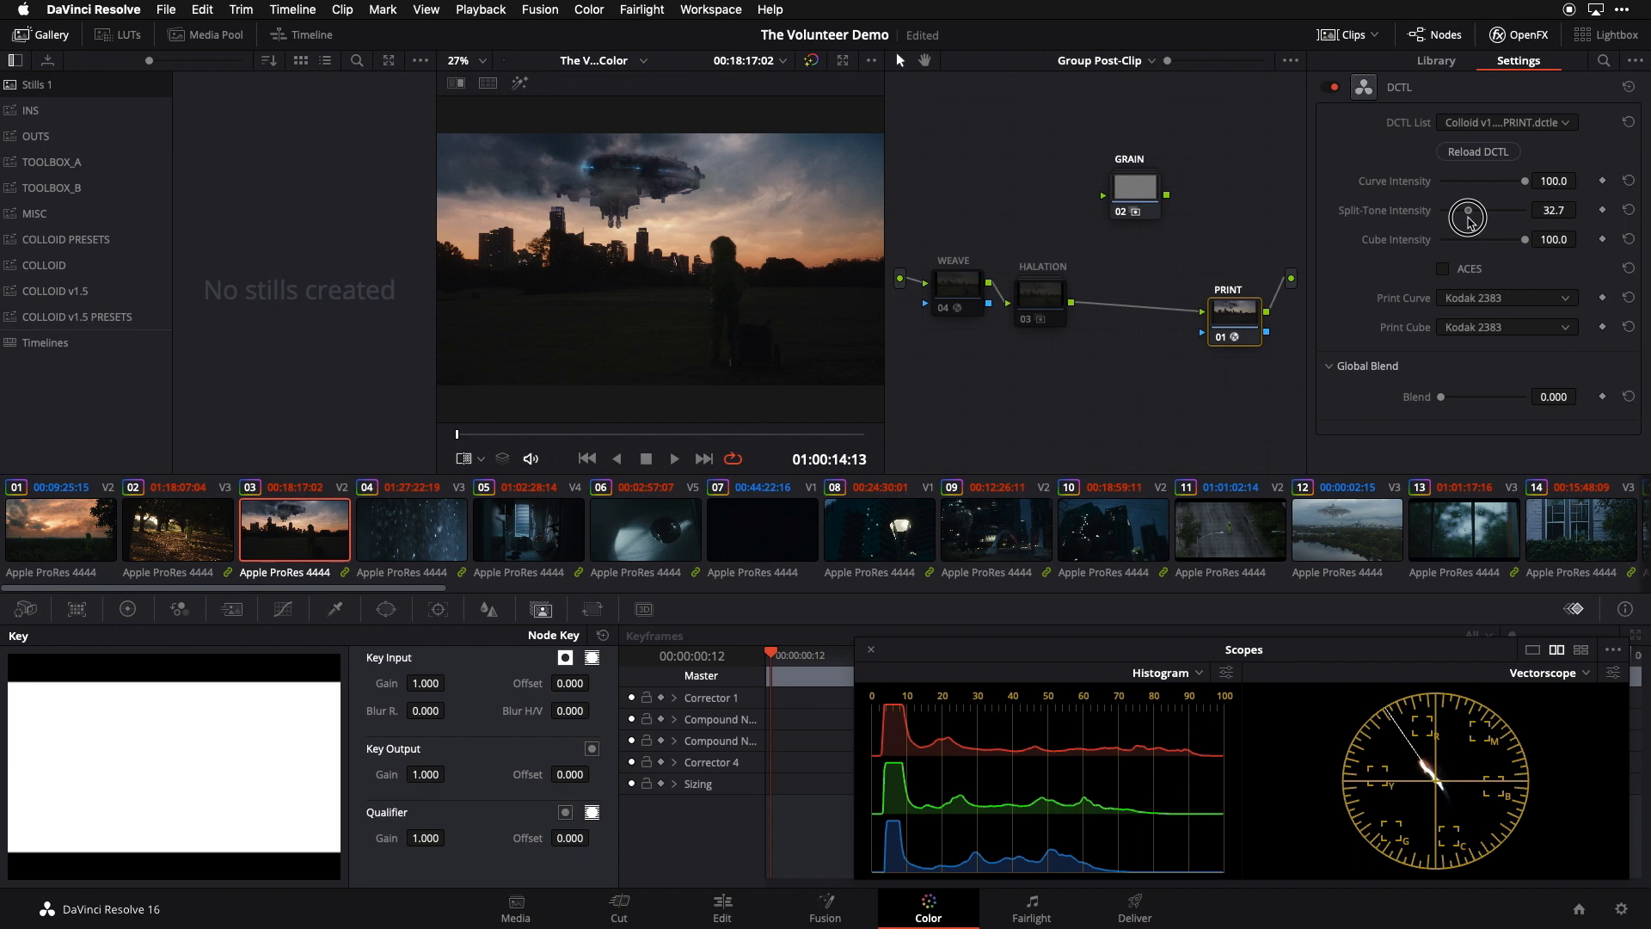
{"action": "double_click", "coordinate": [1470, 219]}
{"action": "left_click_drag", "start_coordinate": [1525, 240], "coordinate": [1488, 244]}
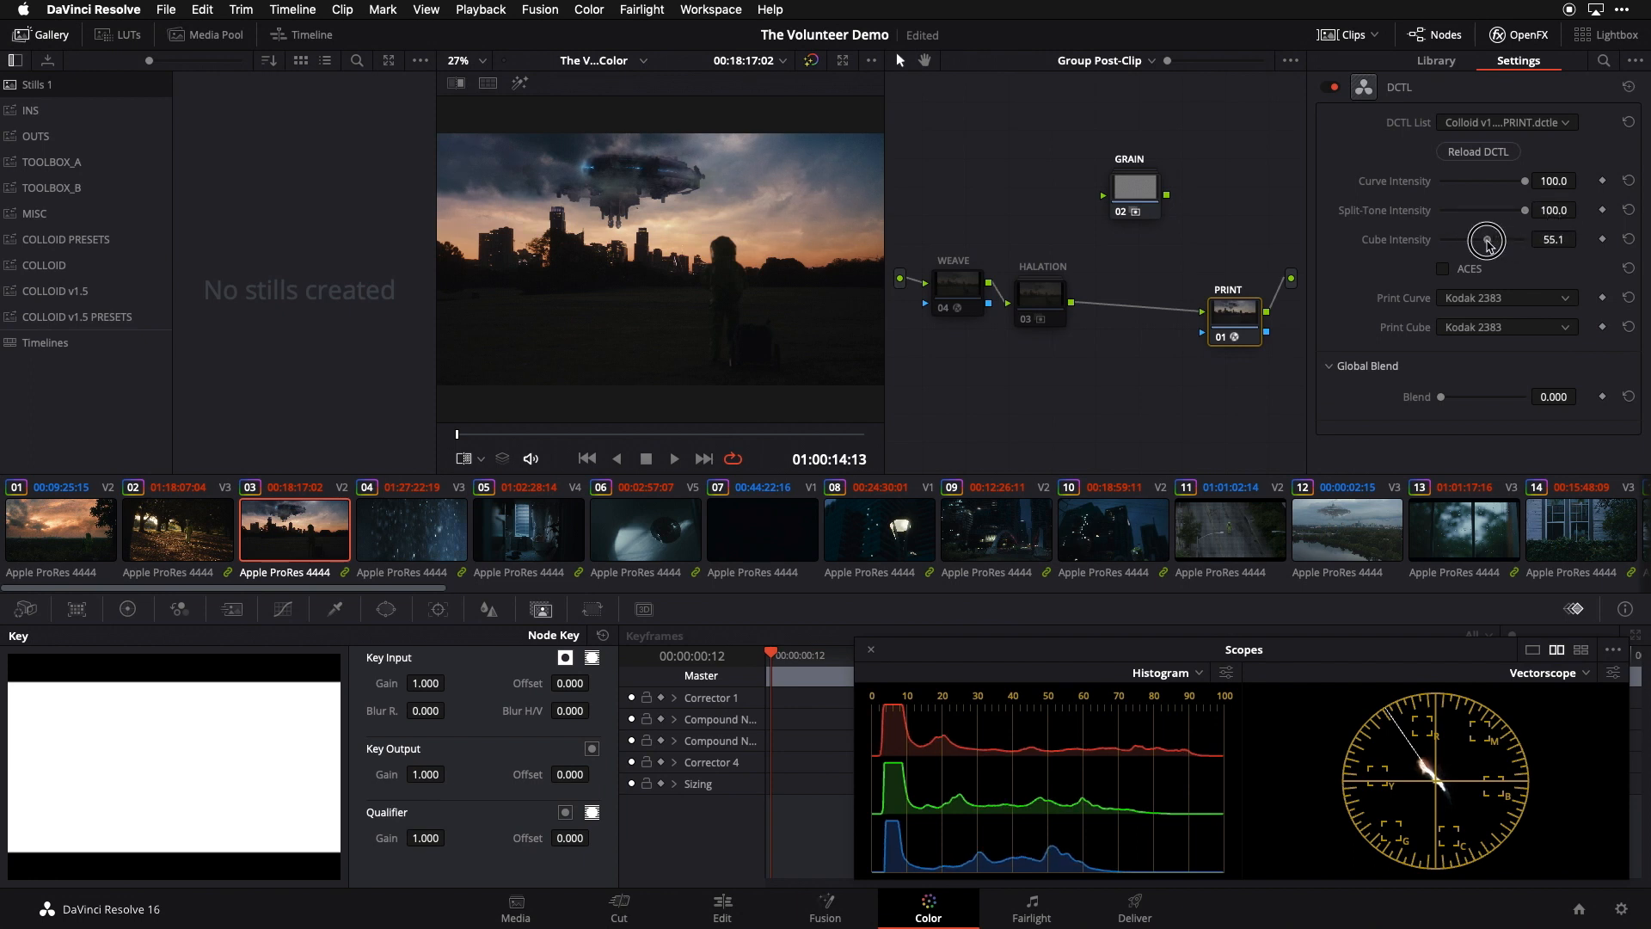
{"action": "left_click_drag", "start_coordinate": [1489, 244], "coordinate": [1553, 246]}
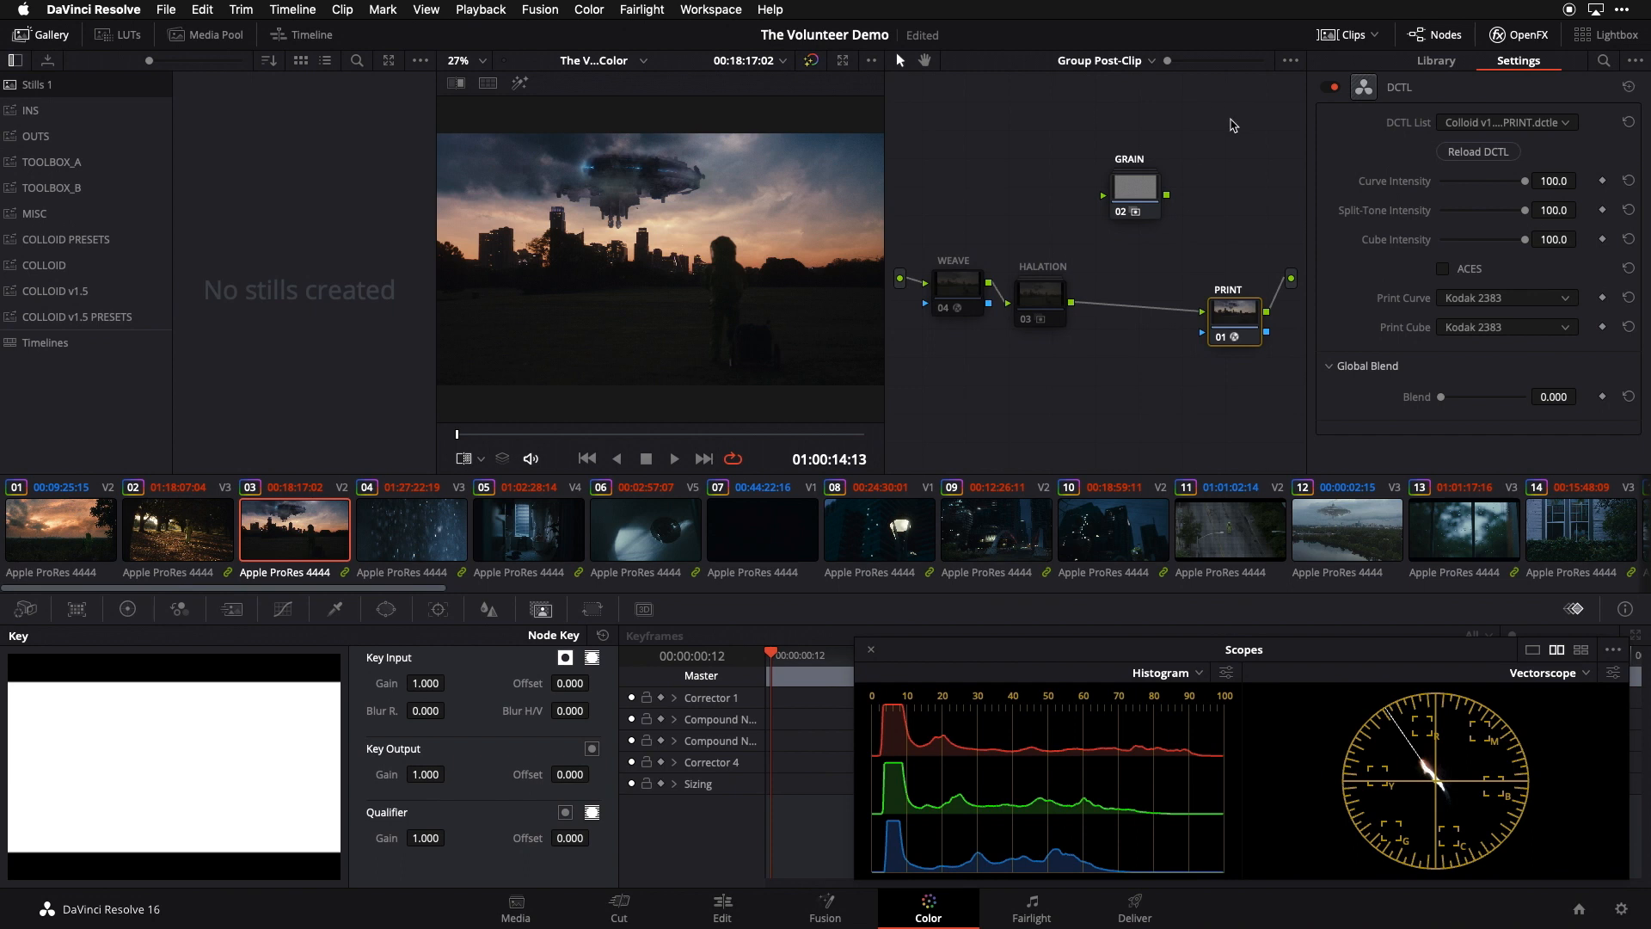
Step: Look over the PRINT node's Print Curve options and examine clip 03 full screen
{"action": "left_click", "coordinate": [1491, 304]}
{"action": "left_click", "coordinate": [1528, 272]}
{"action": "left_click_drag", "start_coordinate": [1239, 308], "coordinate": [1241, 301]}
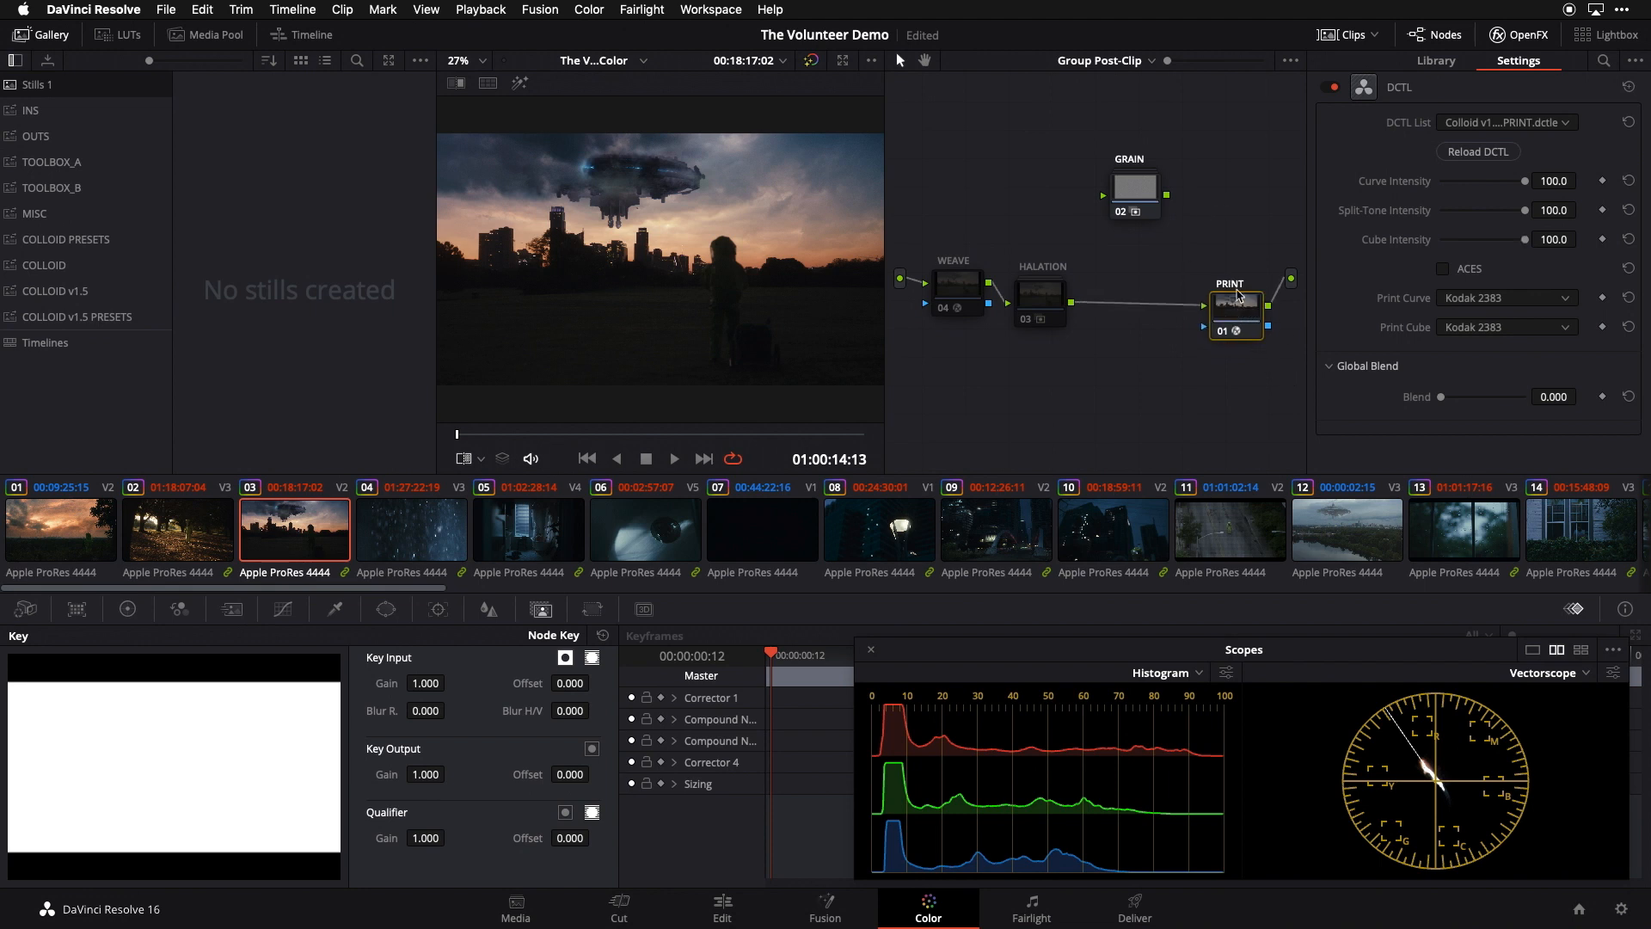
{"action": "key", "text": "super+f"}
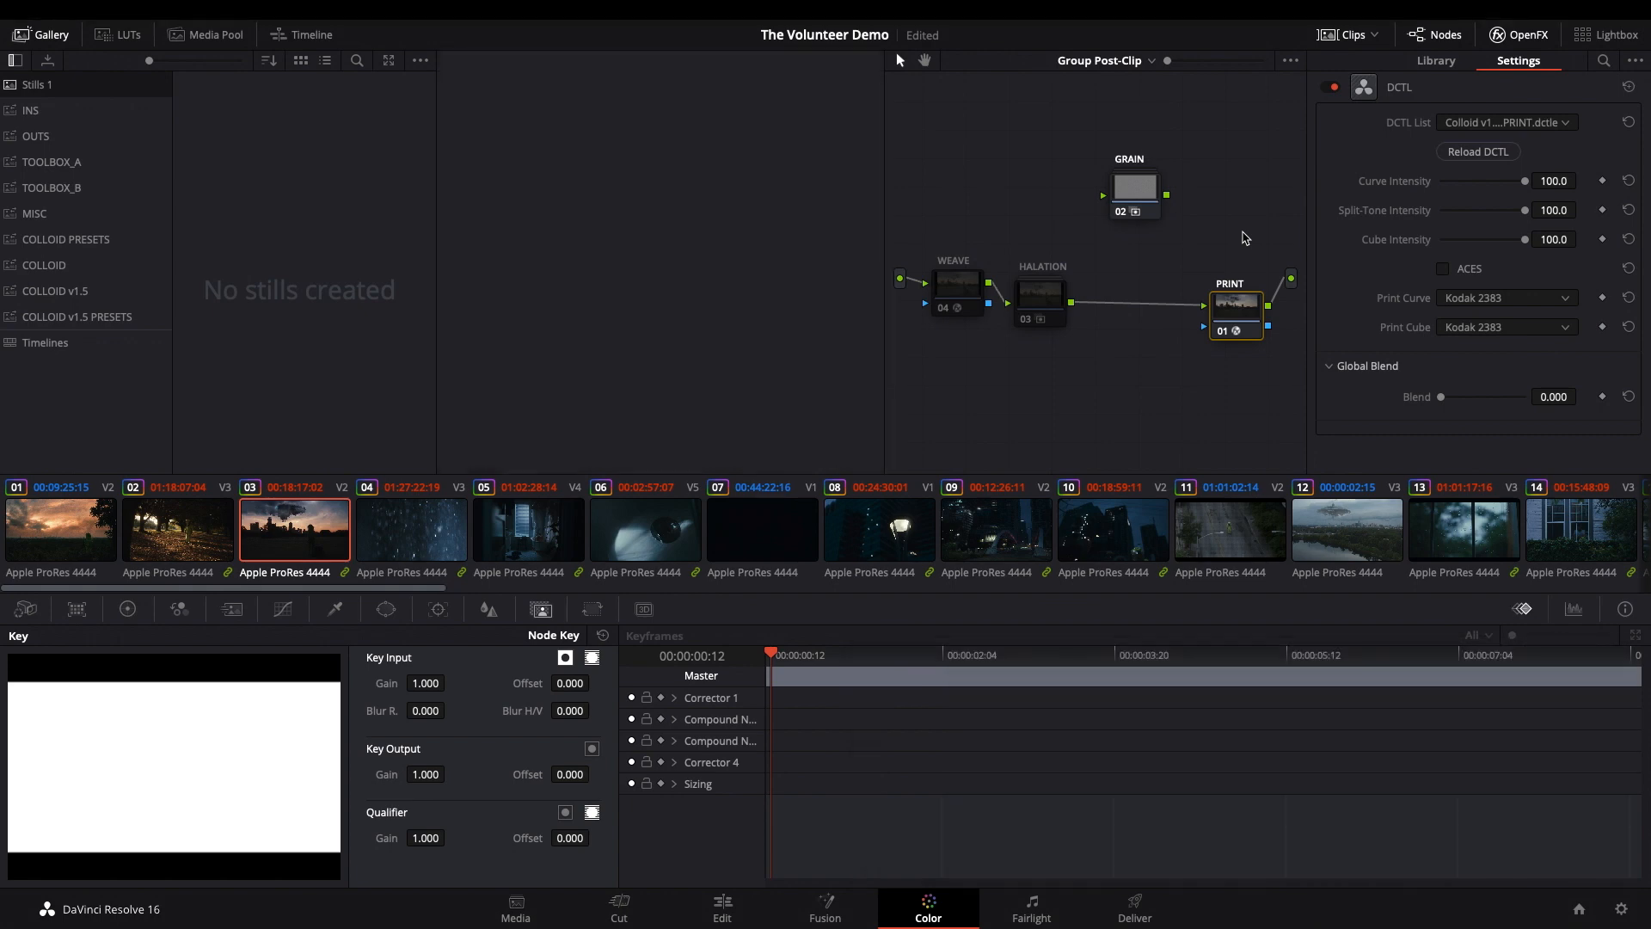
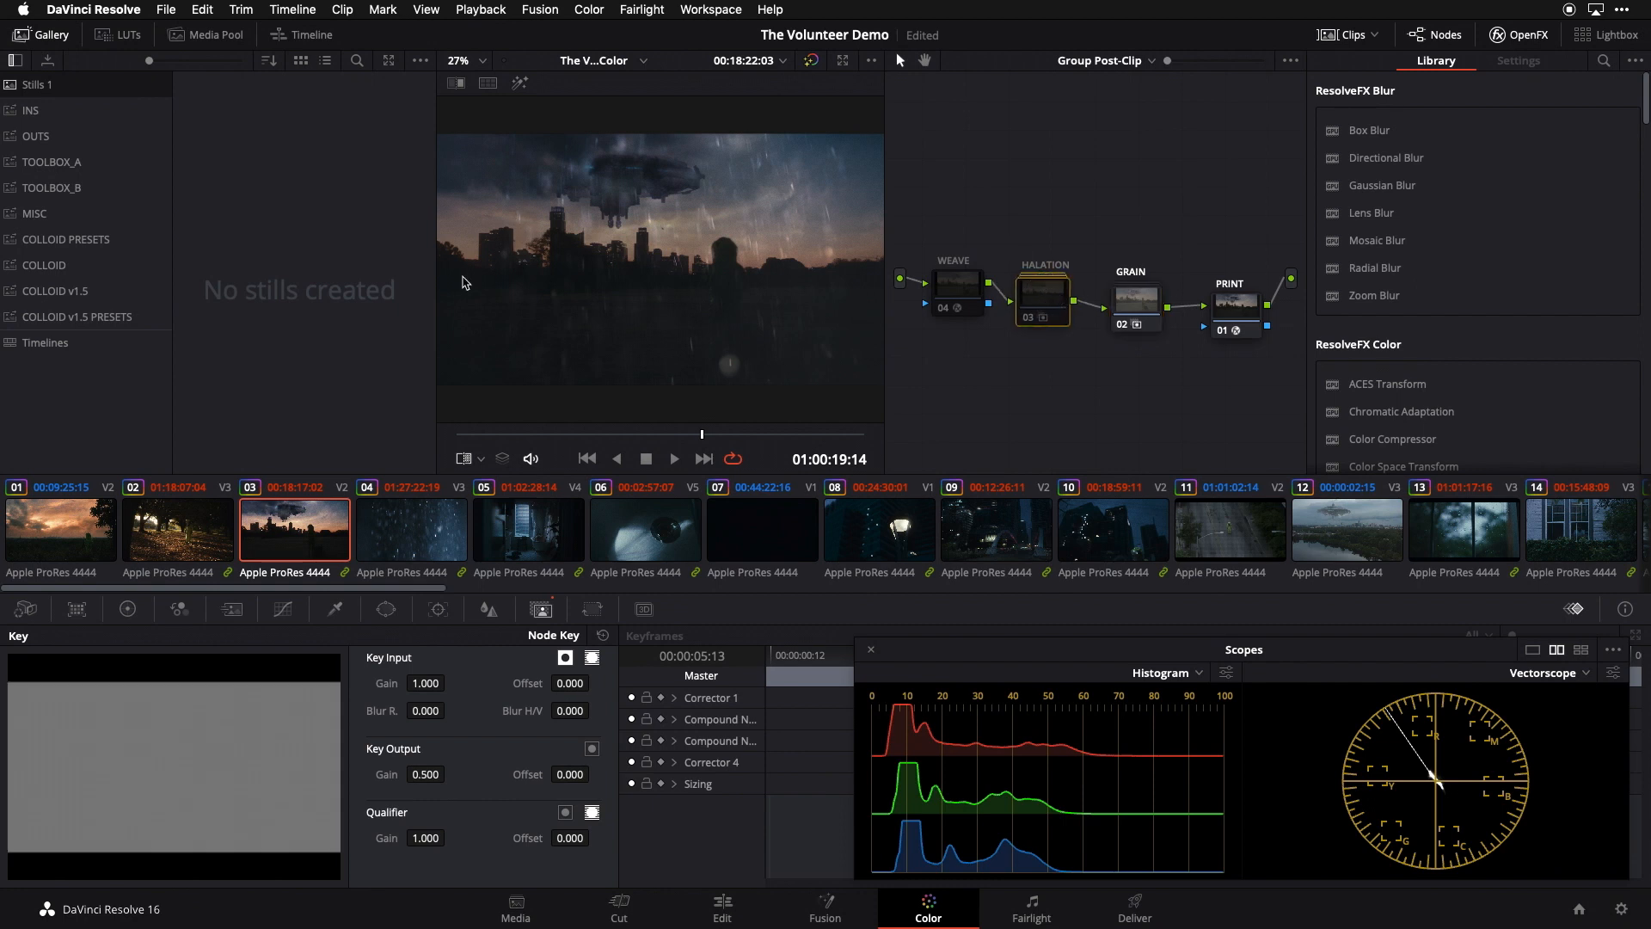
Step: Park clip 02 at 01:00:12:06 and enable the HALATION node, checking its effect full screen
{"action": "left_click", "coordinate": [216, 527]}
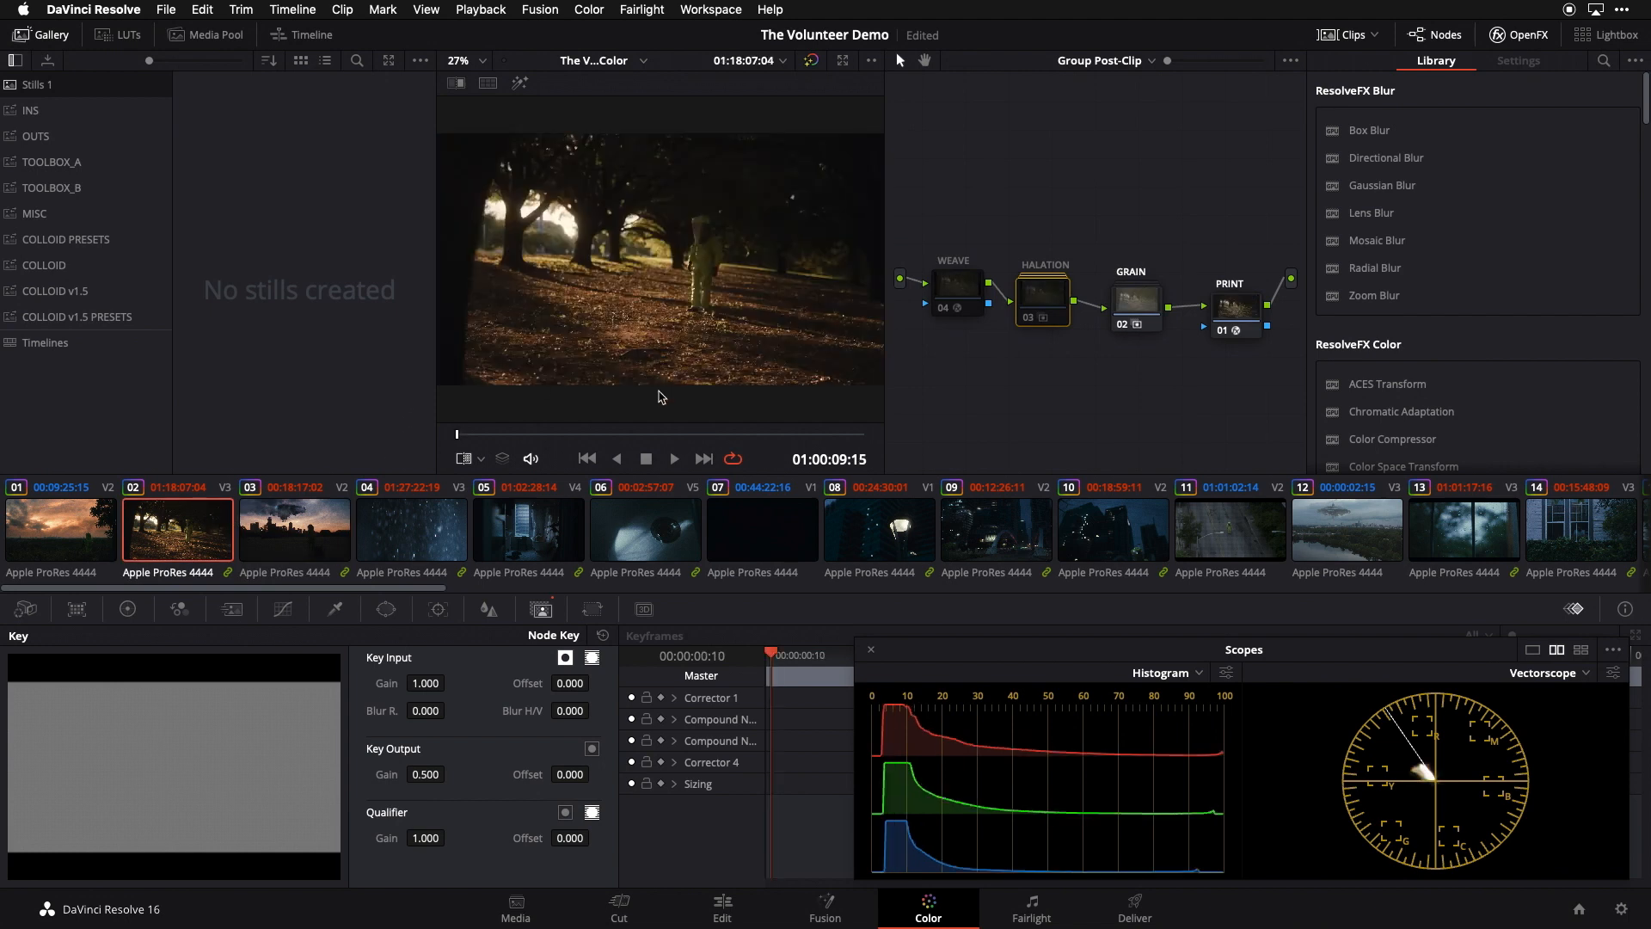
{"action": "left_click", "coordinate": [667, 435]}
{"action": "left_click_drag", "start_coordinate": [667, 435], "coordinate": [677, 433]}
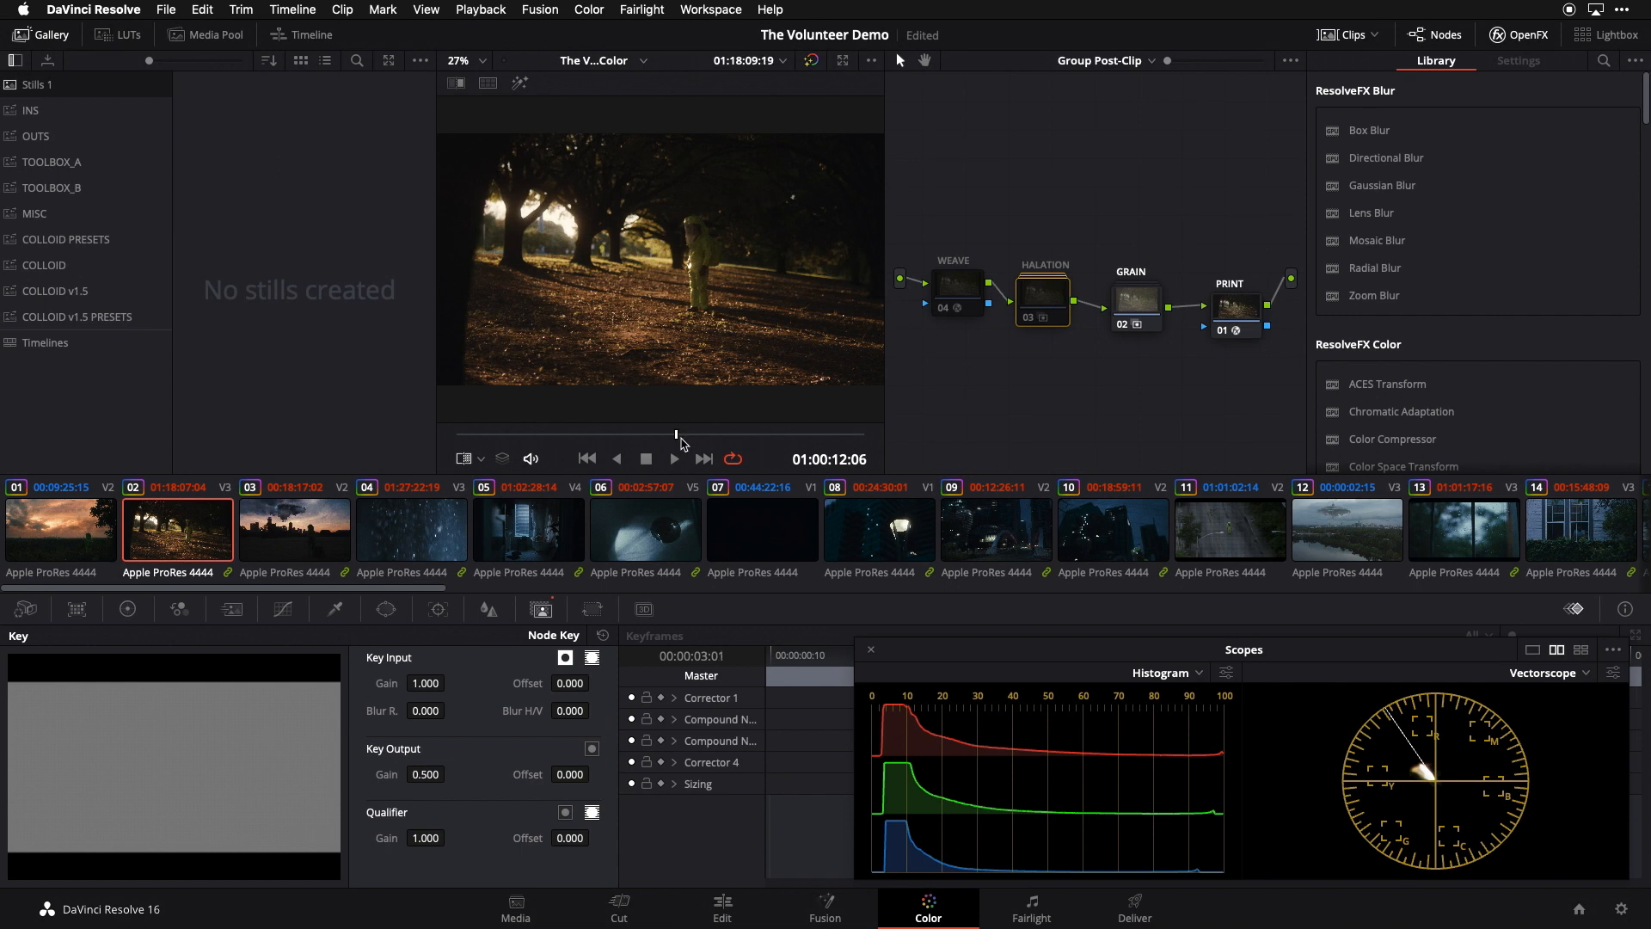
{"action": "key", "text": "super+f"}
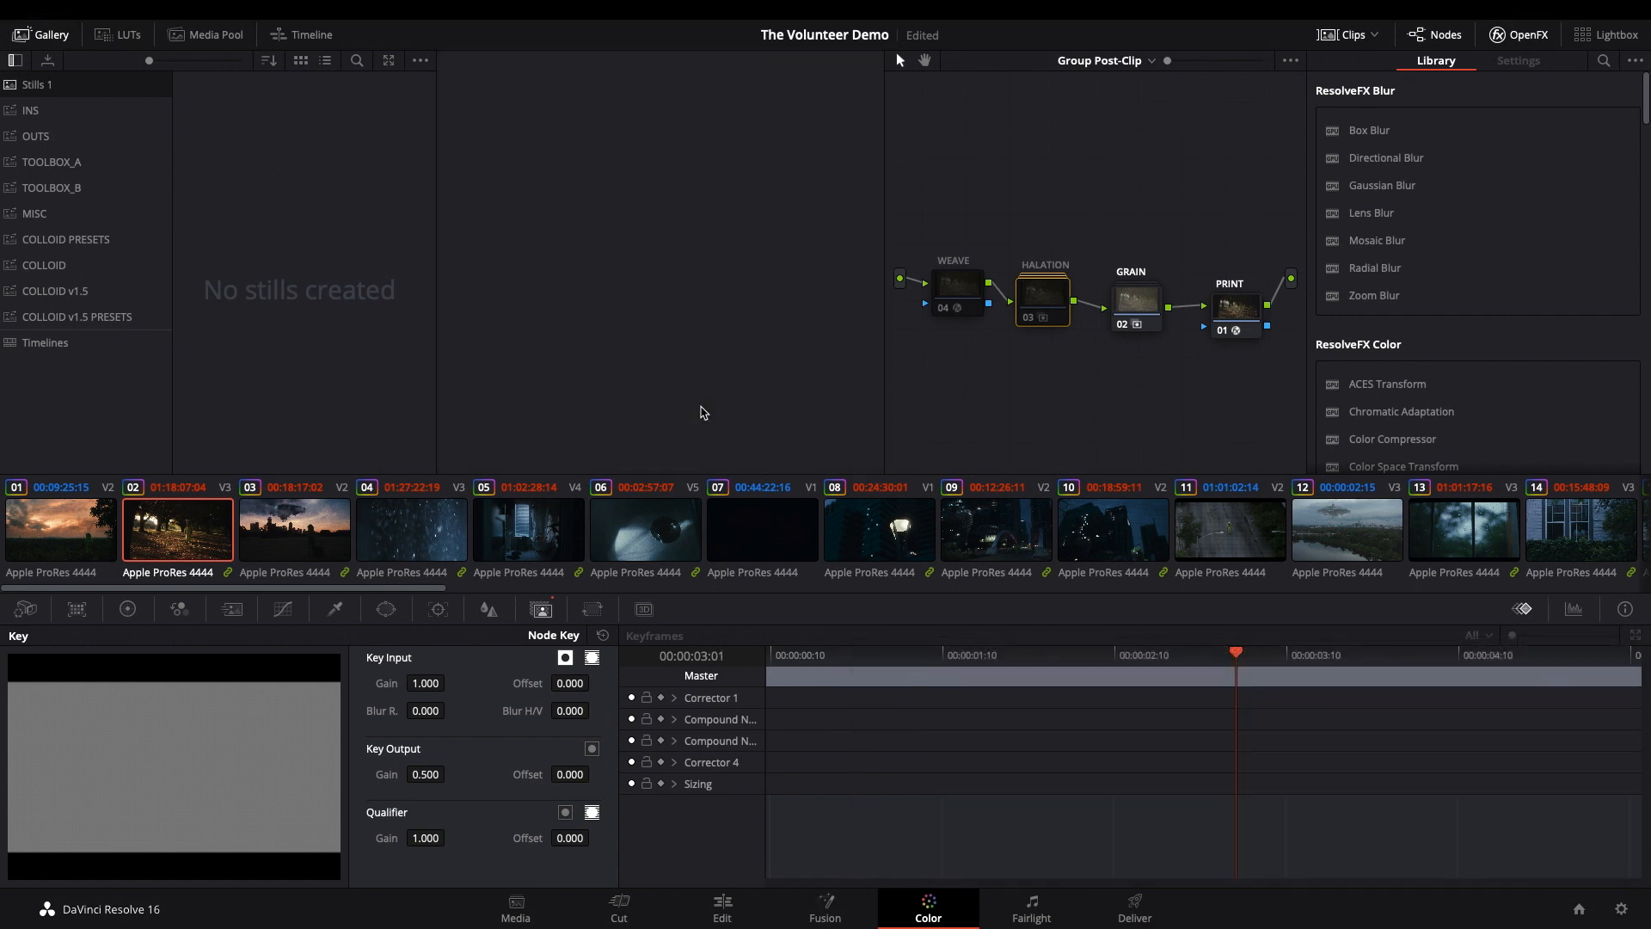
{"action": "mouse_move", "coordinate": [937, 489]}
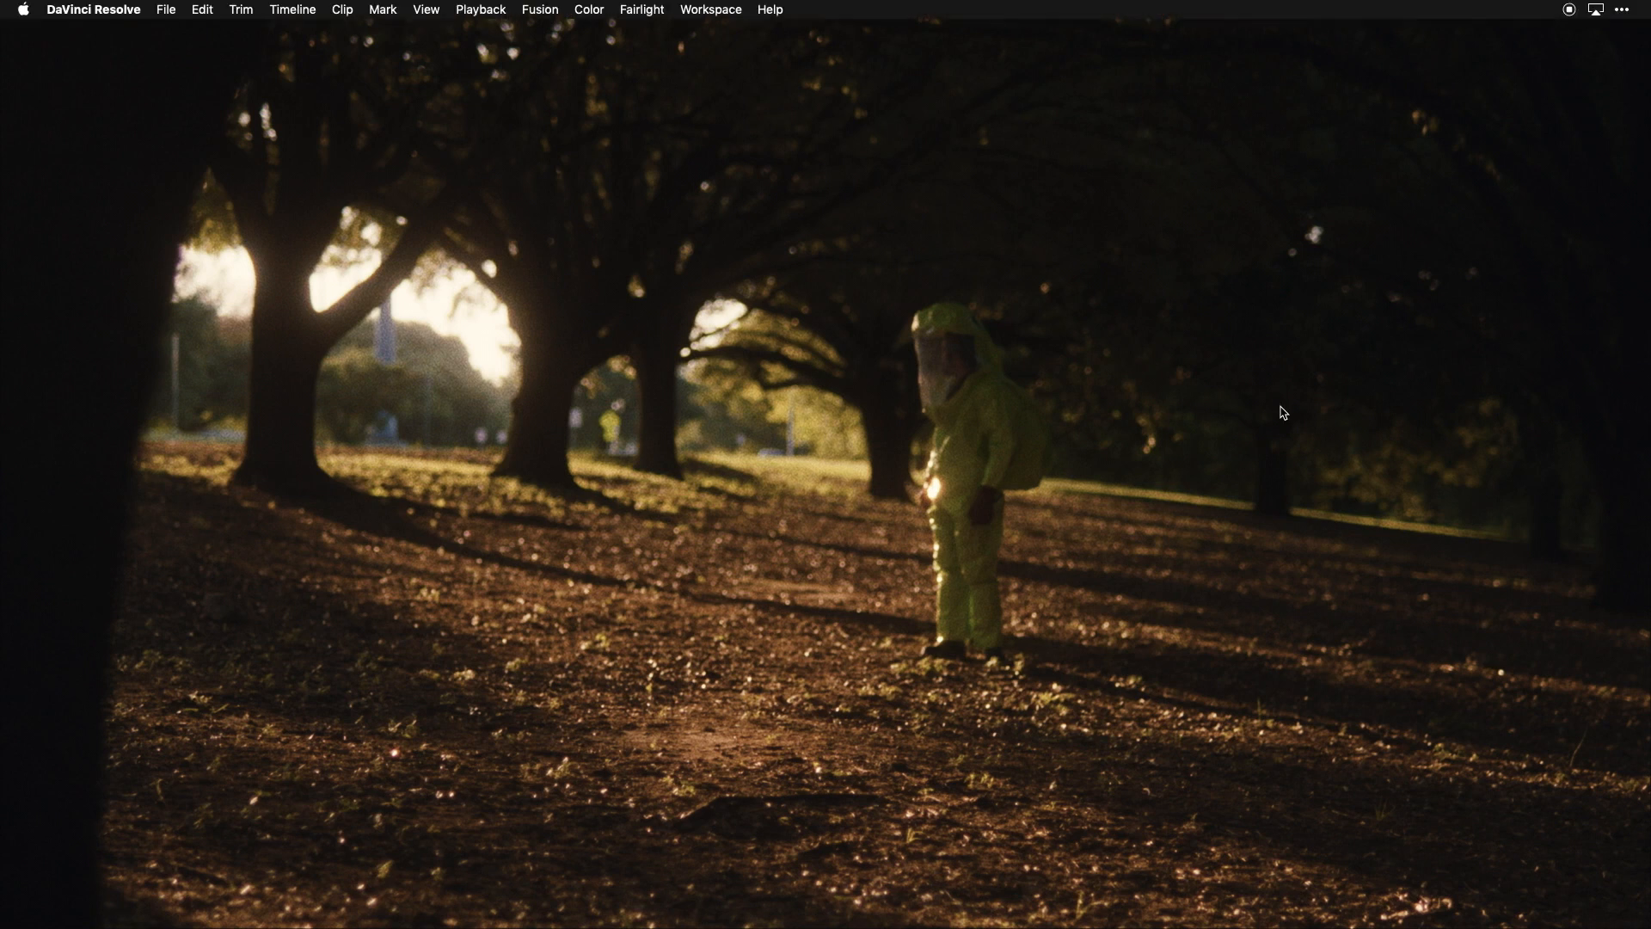
{"action": "key", "text": "Escape"}
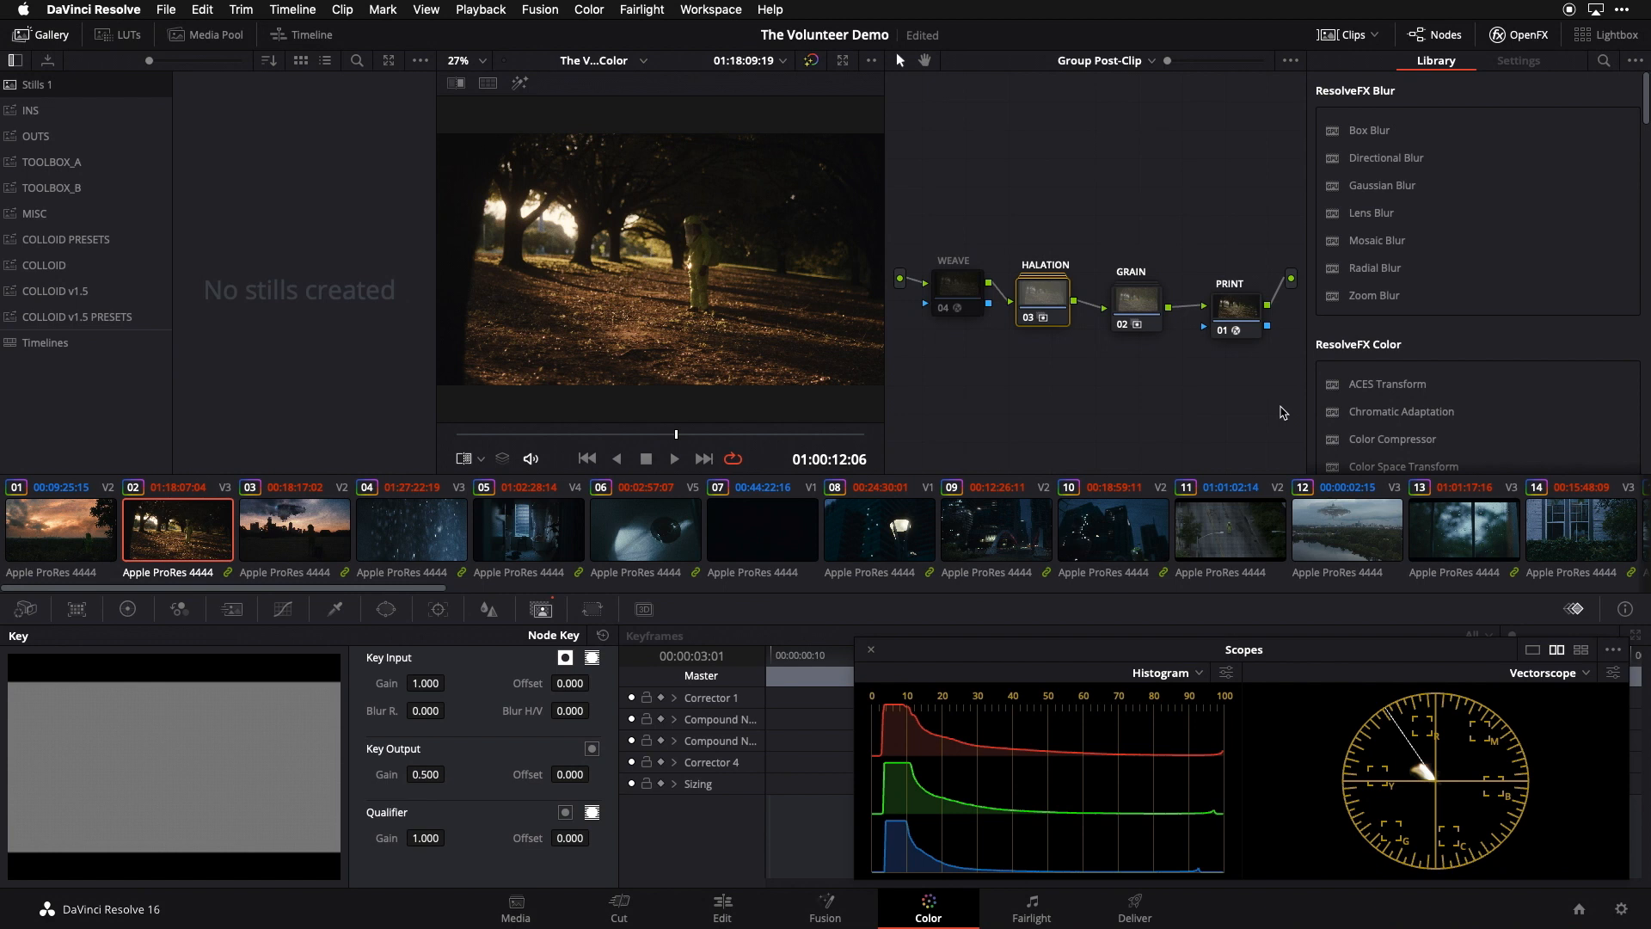
Step: Enable the WEAVE node and check its Camera Shake effect on clip 02 full screen
{"action": "left_click", "coordinate": [965, 292]}
{"action": "key", "text": "super+d"}
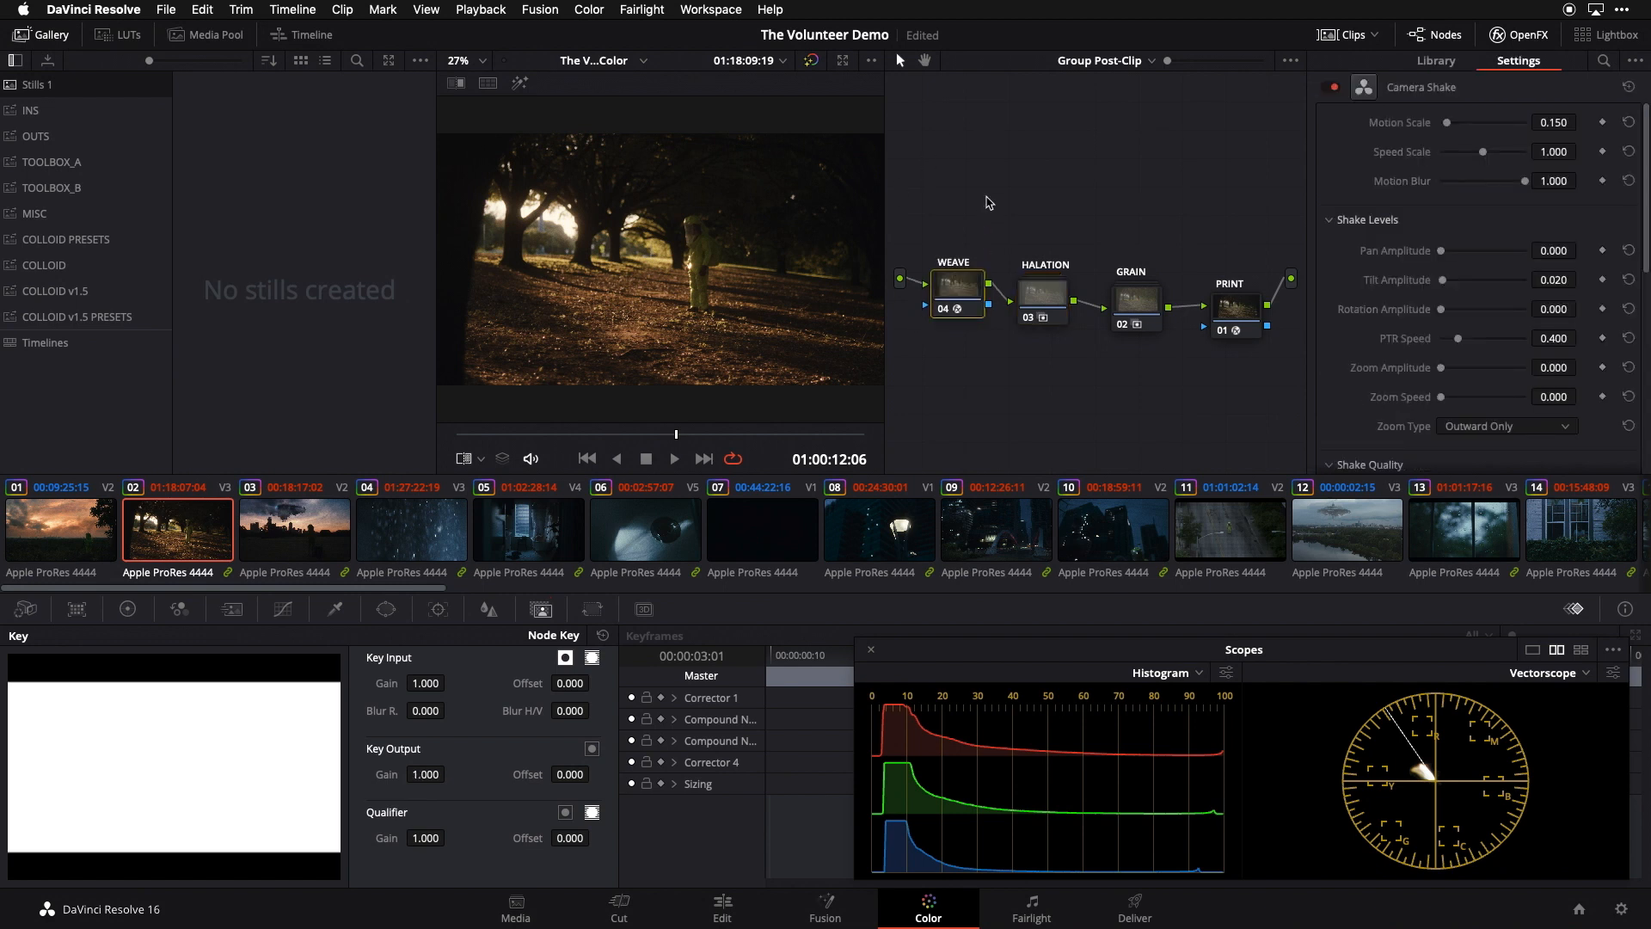
{"action": "key", "text": "super+f"}
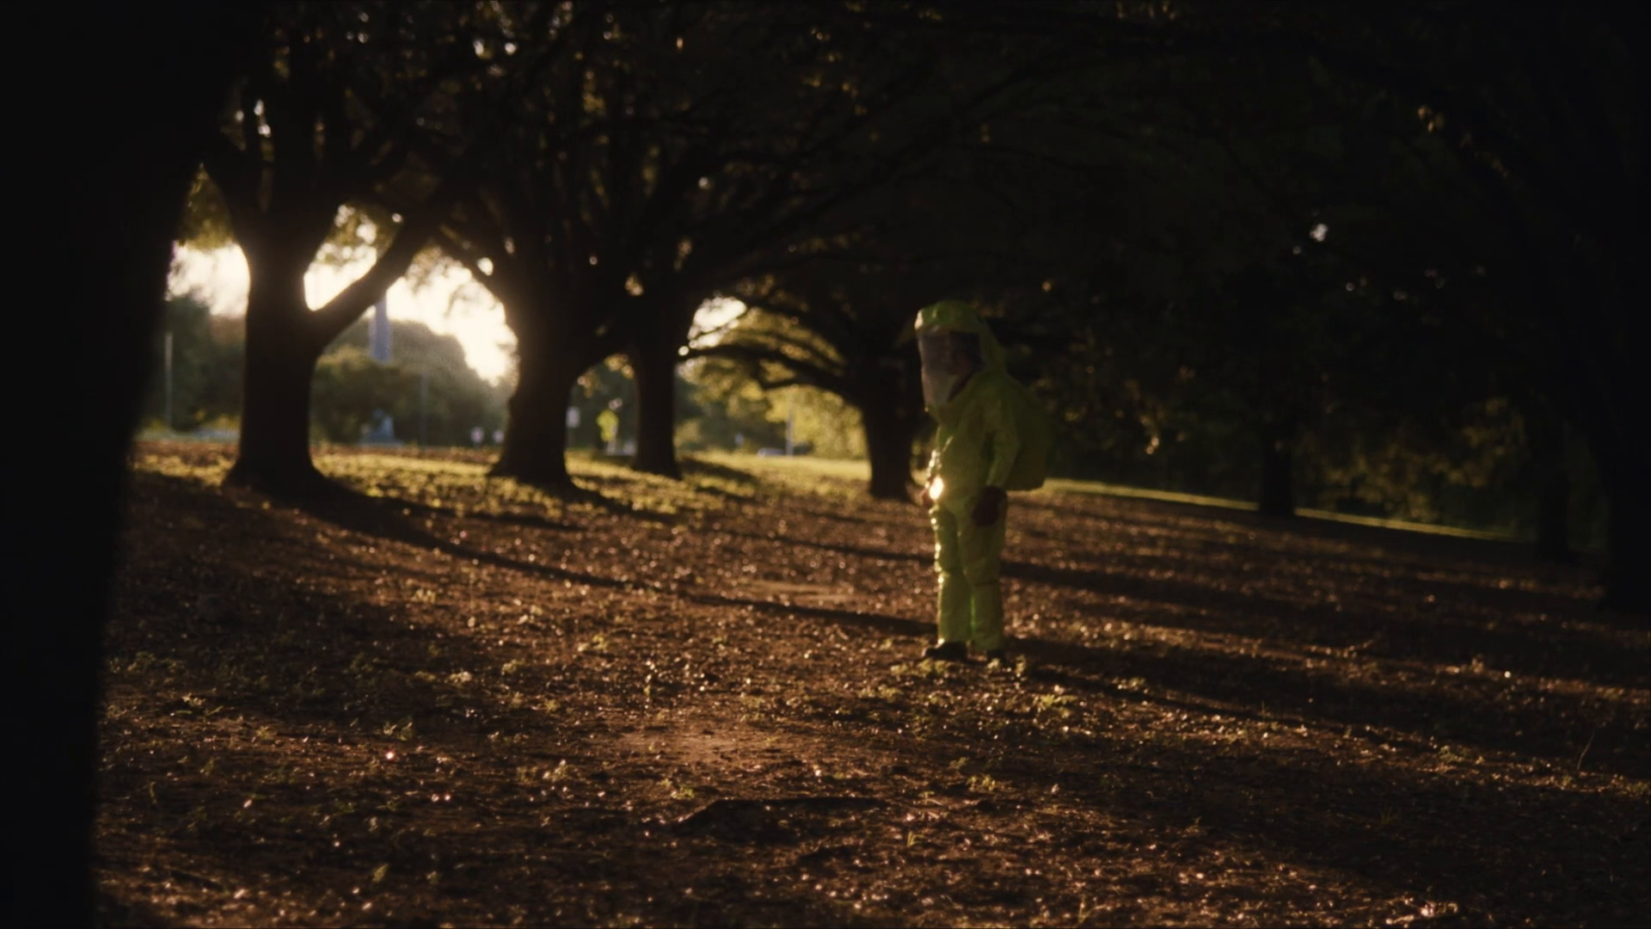
{"action": "key", "text": "Escape"}
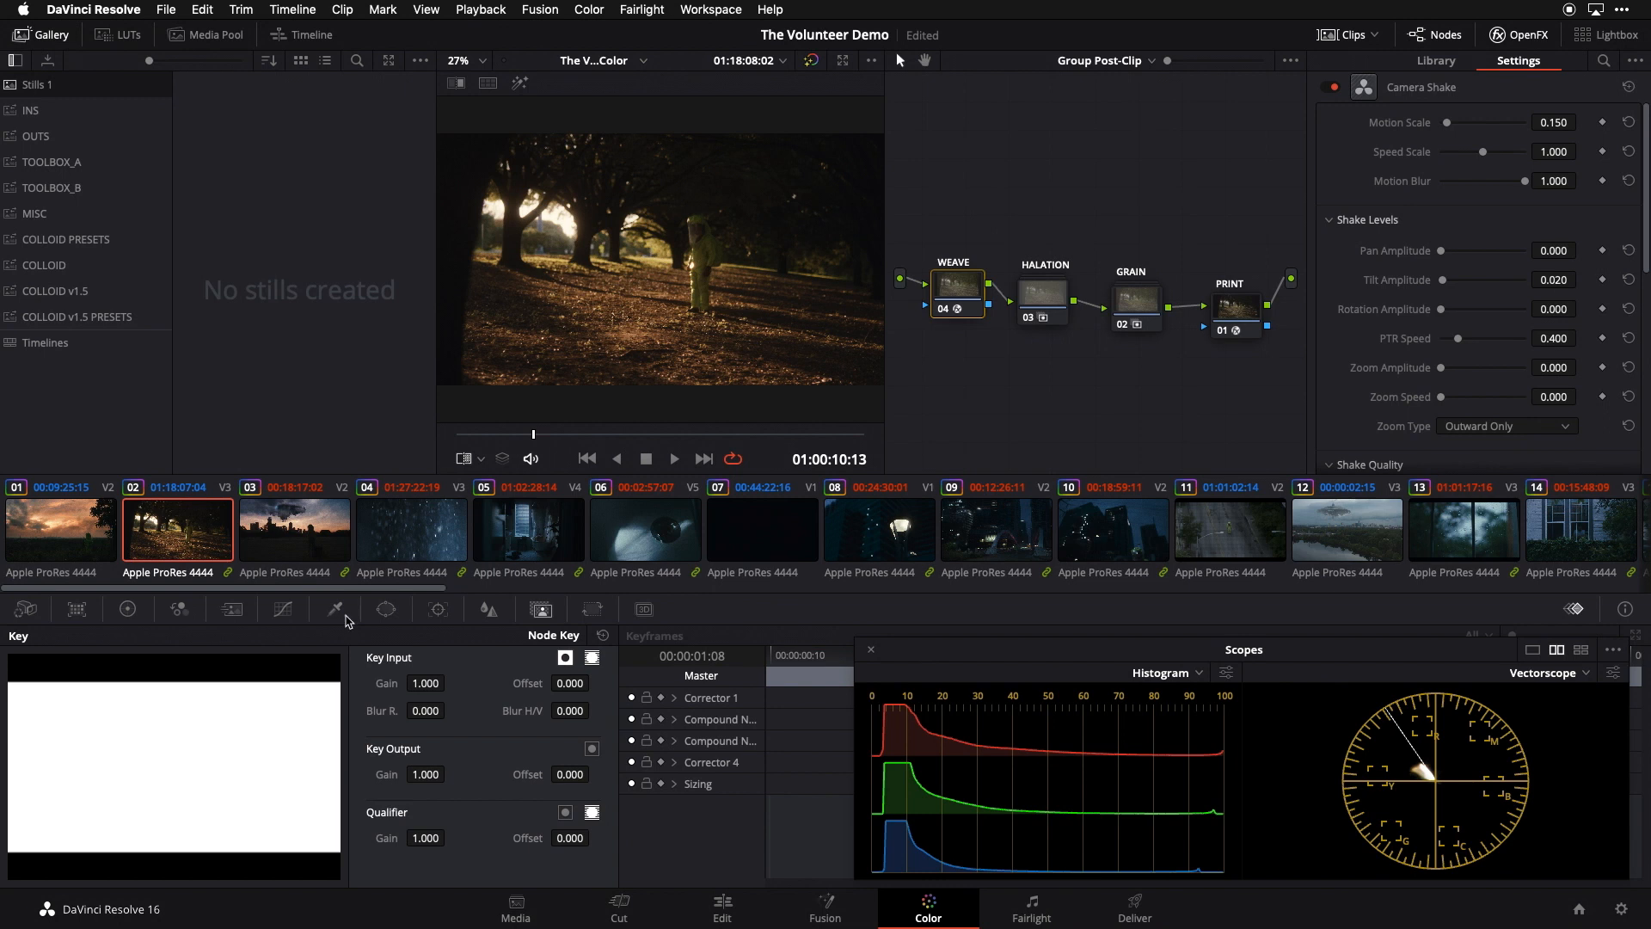
Step: Inspect the H_SCAN node's Scanlines settings in clip 11's Group Post-Clip graph
{"action": "left_click_drag", "start_coordinate": [372, 585], "coordinate": [547, 553]}
{"action": "left_click", "coordinate": [546, 553]}
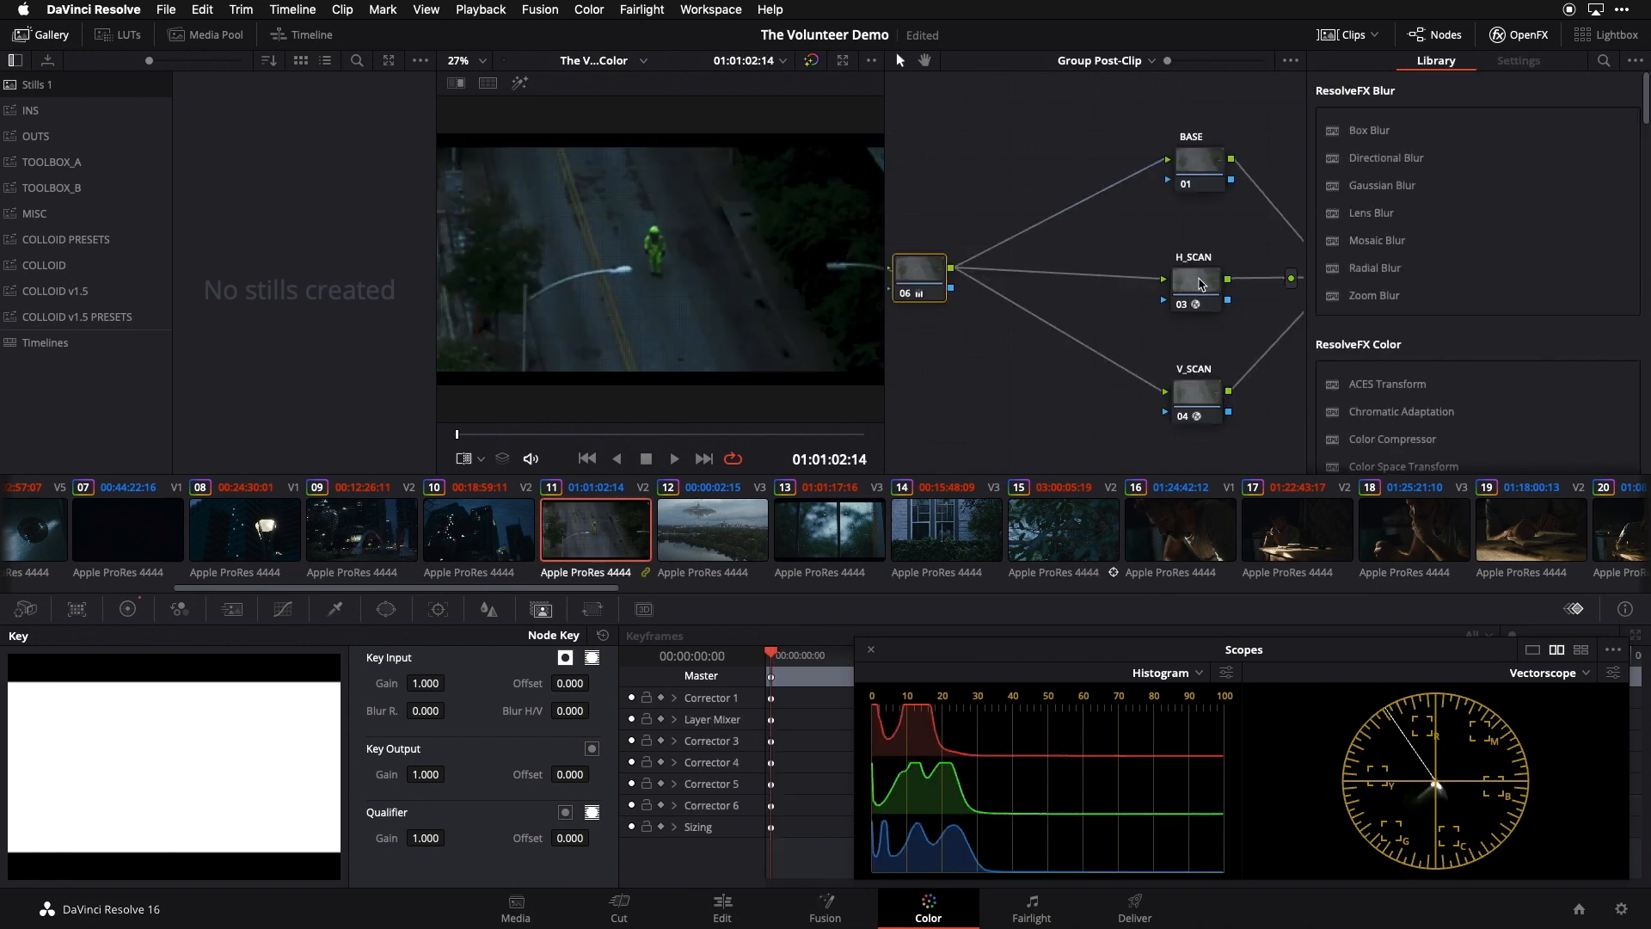
{"action": "left_click", "coordinate": [1200, 287]}
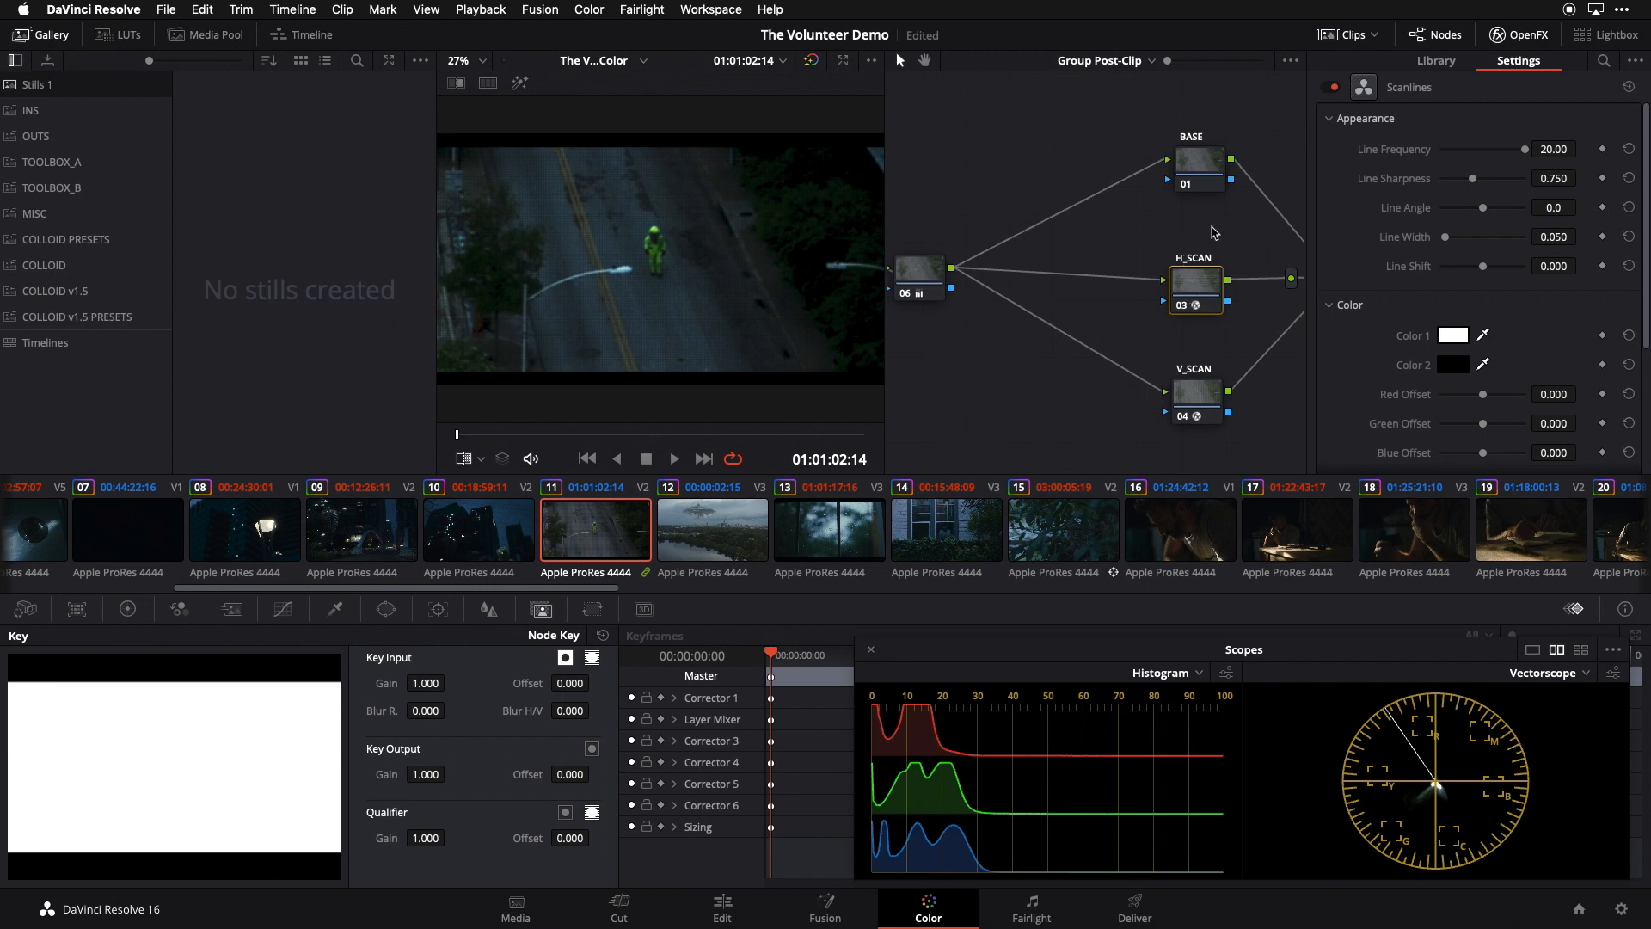
{"action": "left_click", "coordinate": [1501, 36]}
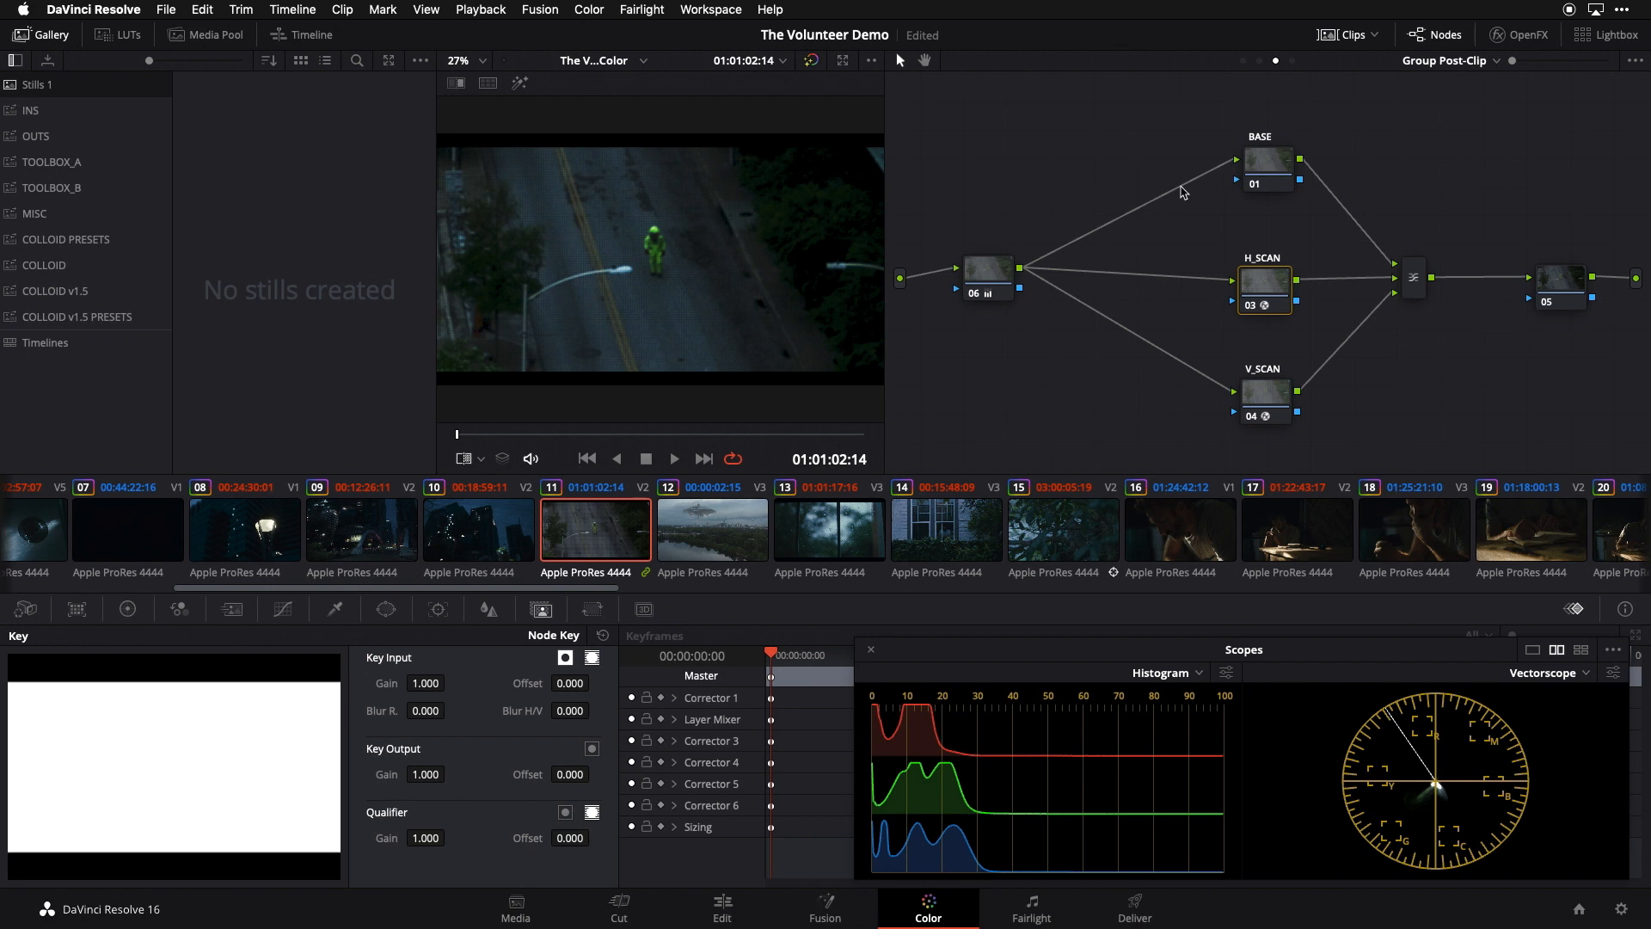
Step: Disable the H_SCAN and V_SCAN nodes together in clip 11's Group Post-Clip graph, checking the scanline texture up close
{"action": "left_click_drag", "start_coordinate": [1325, 436], "coordinate": [1265, 268]}
{"action": "key", "text": "super+minus"}
{"action": "key", "text": "super+minus"}
{"action": "key", "text": "super+equal"}
{"action": "key", "text": "super+equal"}
{"action": "key", "text": "super+equal"}
{"action": "key", "text": "super+equal"}
{"action": "key", "text": "super+equal"}
{"action": "key", "text": "super+equal"}
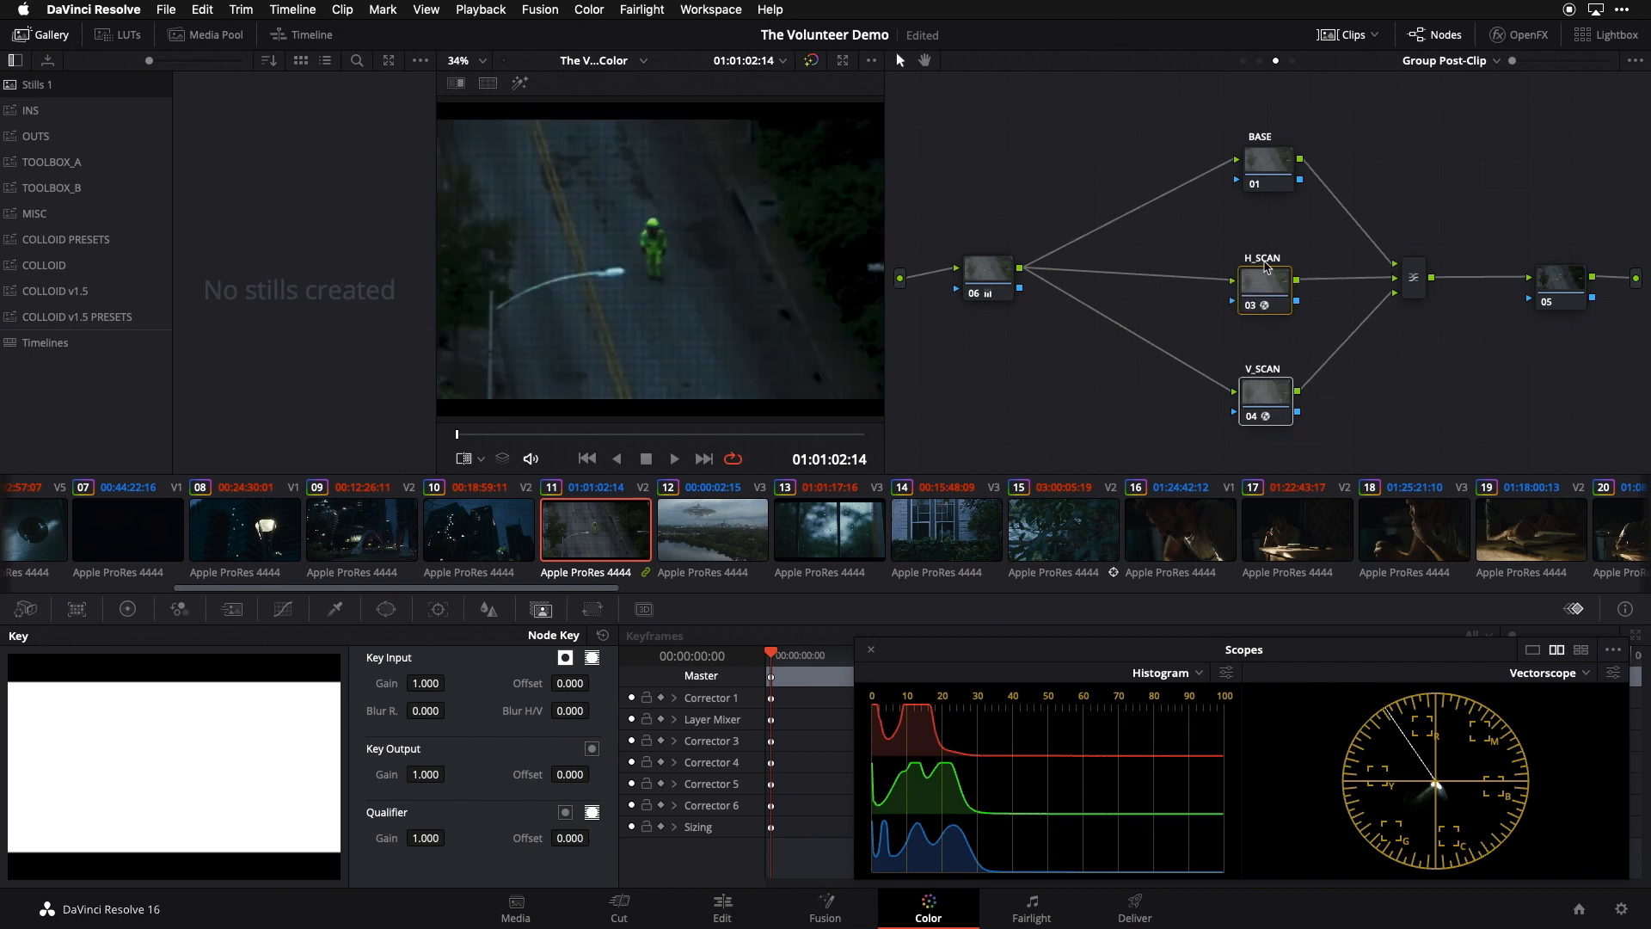
{"action": "key", "text": "super+equal"}
{"action": "key", "text": "super+equal"}
{"action": "key", "text": "super+equal"}
{"action": "key", "text": "super+equal"}
{"action": "key", "text": "super+equal"}
{"action": "key", "text": "super+equal"}
{"action": "key", "text": "super+equal"}
{"action": "key", "text": "super+equal"}
{"action": "key", "text": "super+equal"}
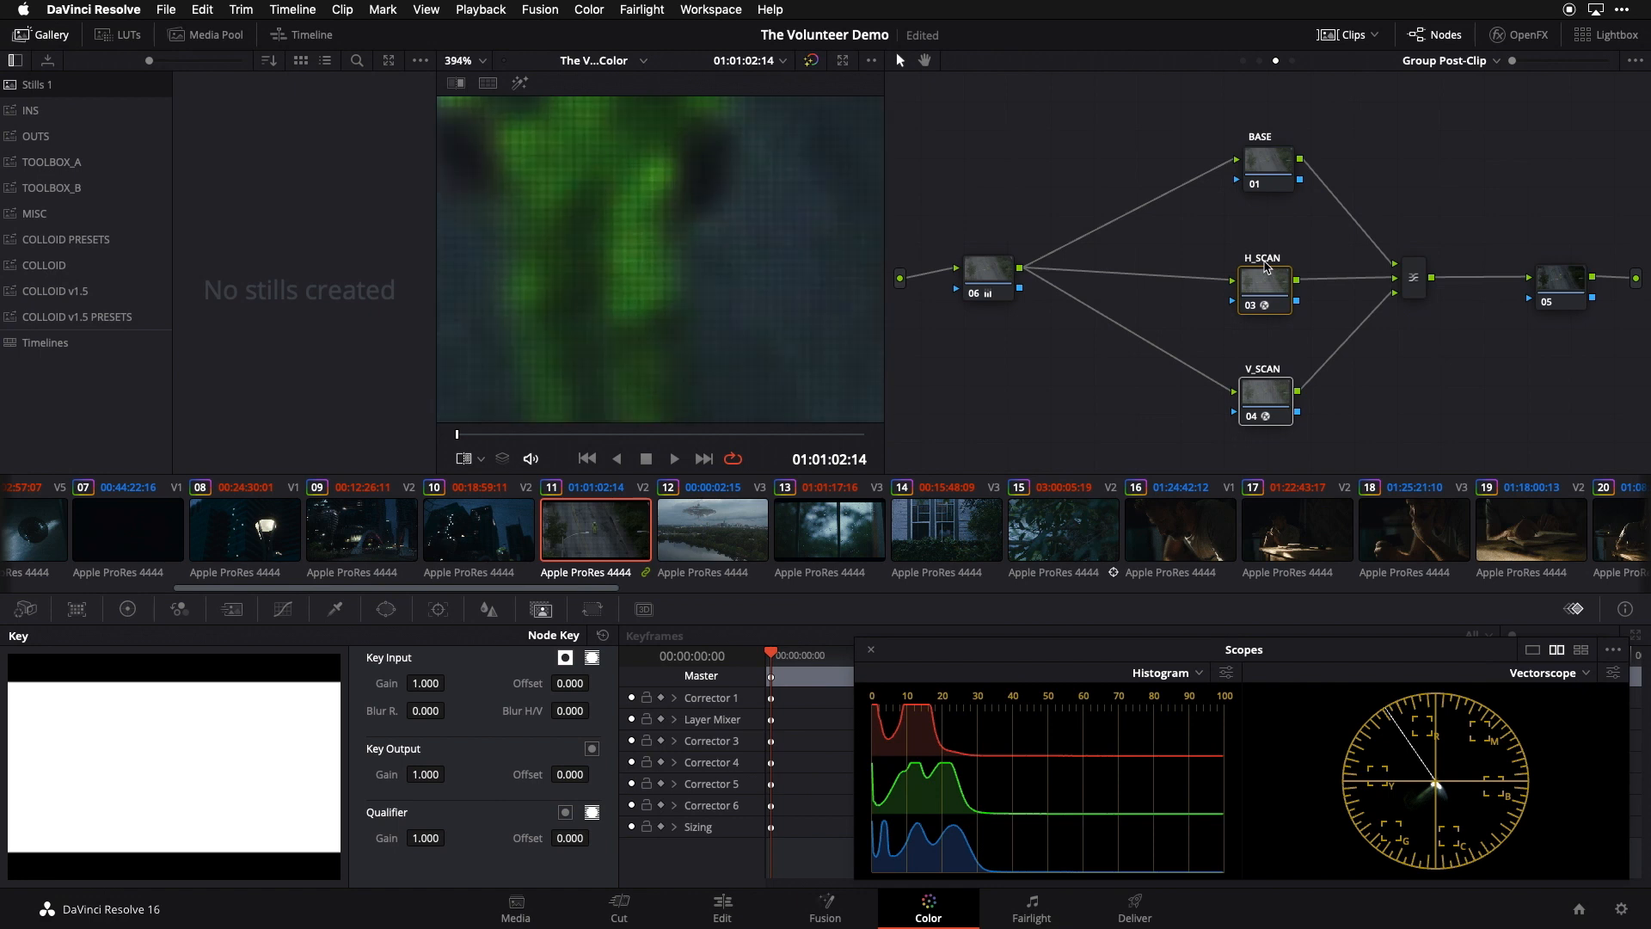
{"action": "key", "text": "super+d"}
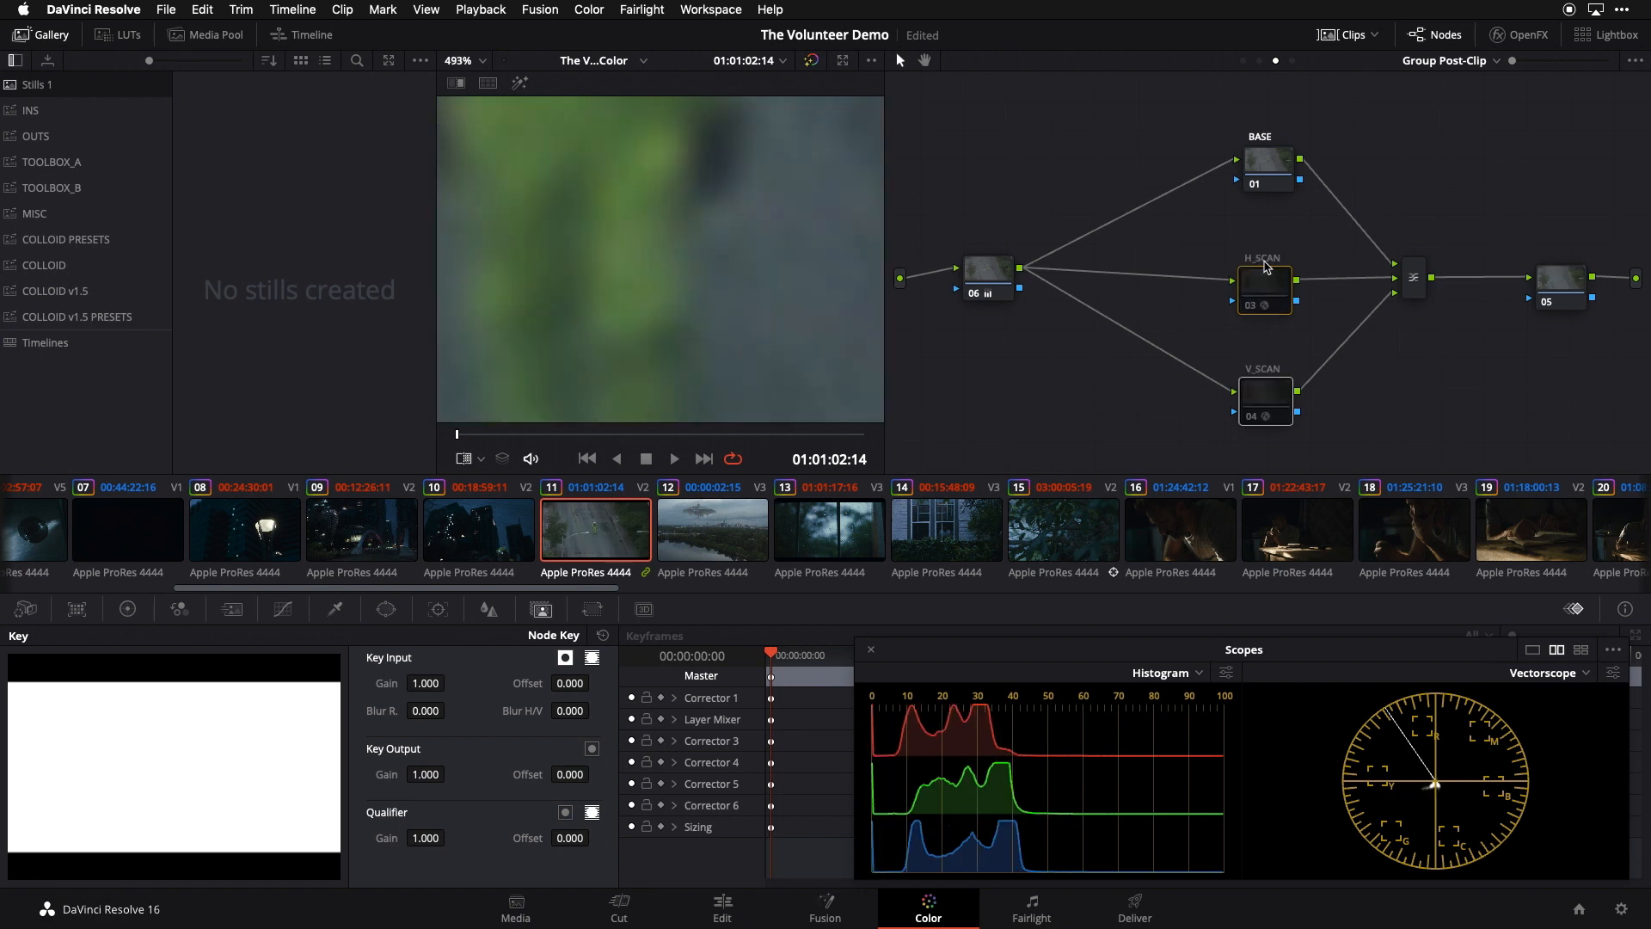
Step: Re-enable the H_SCAN and V_SCAN nodes together on clip 11, comparing the scanlines on and off up close and viewing the shot full screen
{"action": "key", "text": "super+d"}
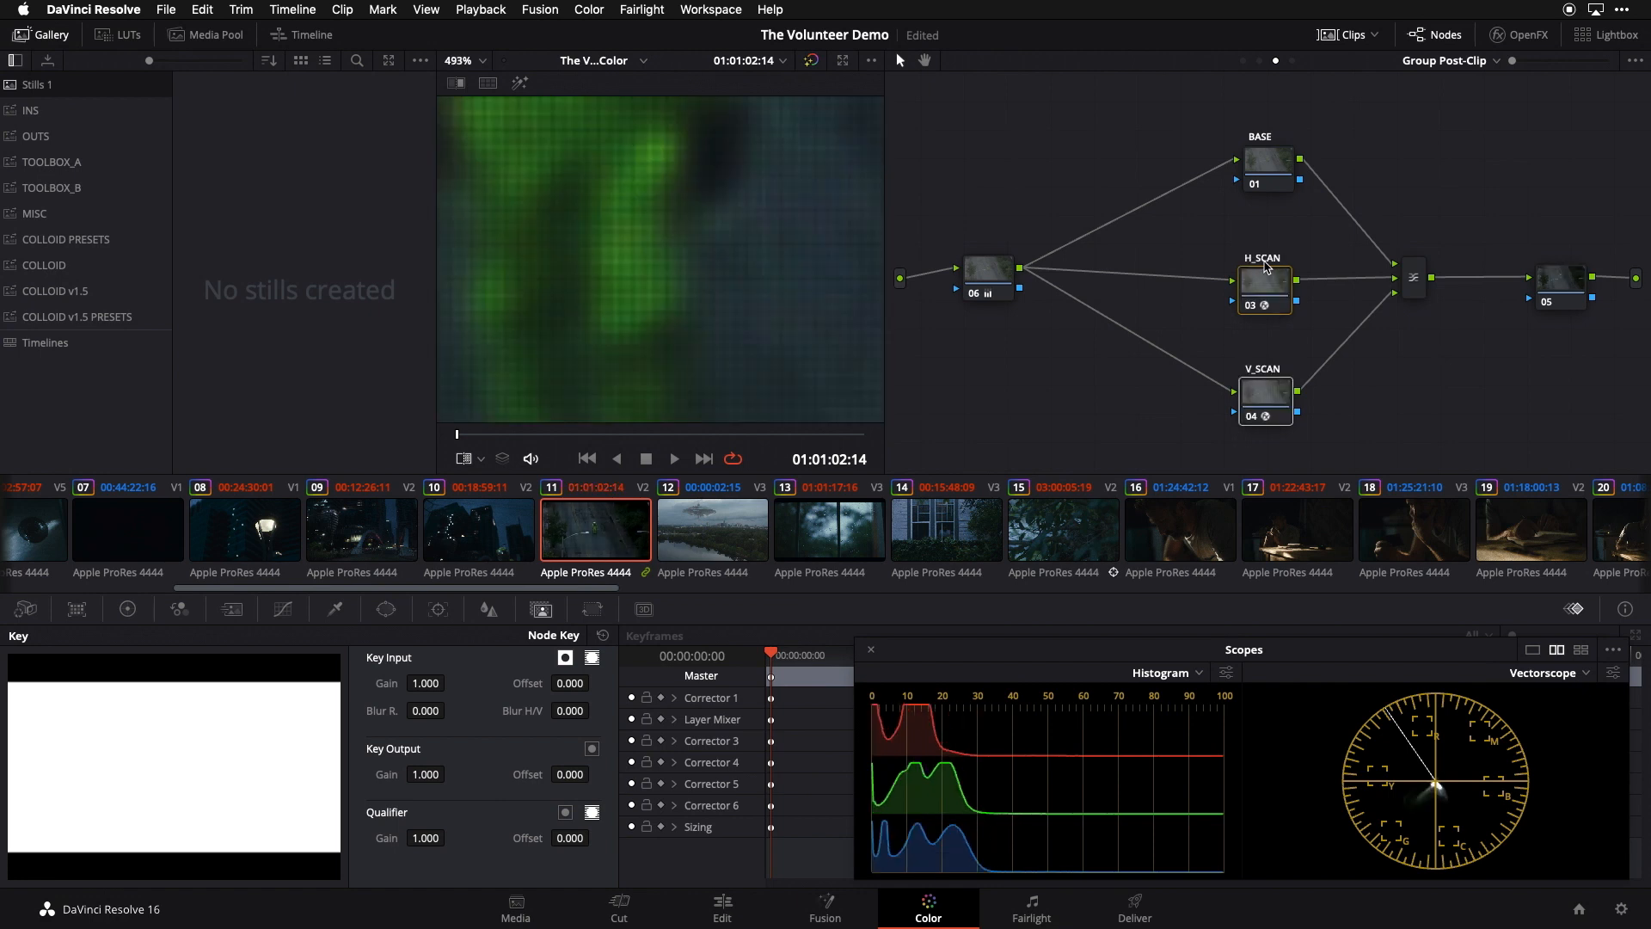
{"action": "key", "text": "super+d"}
{"action": "key", "text": "super+d"}
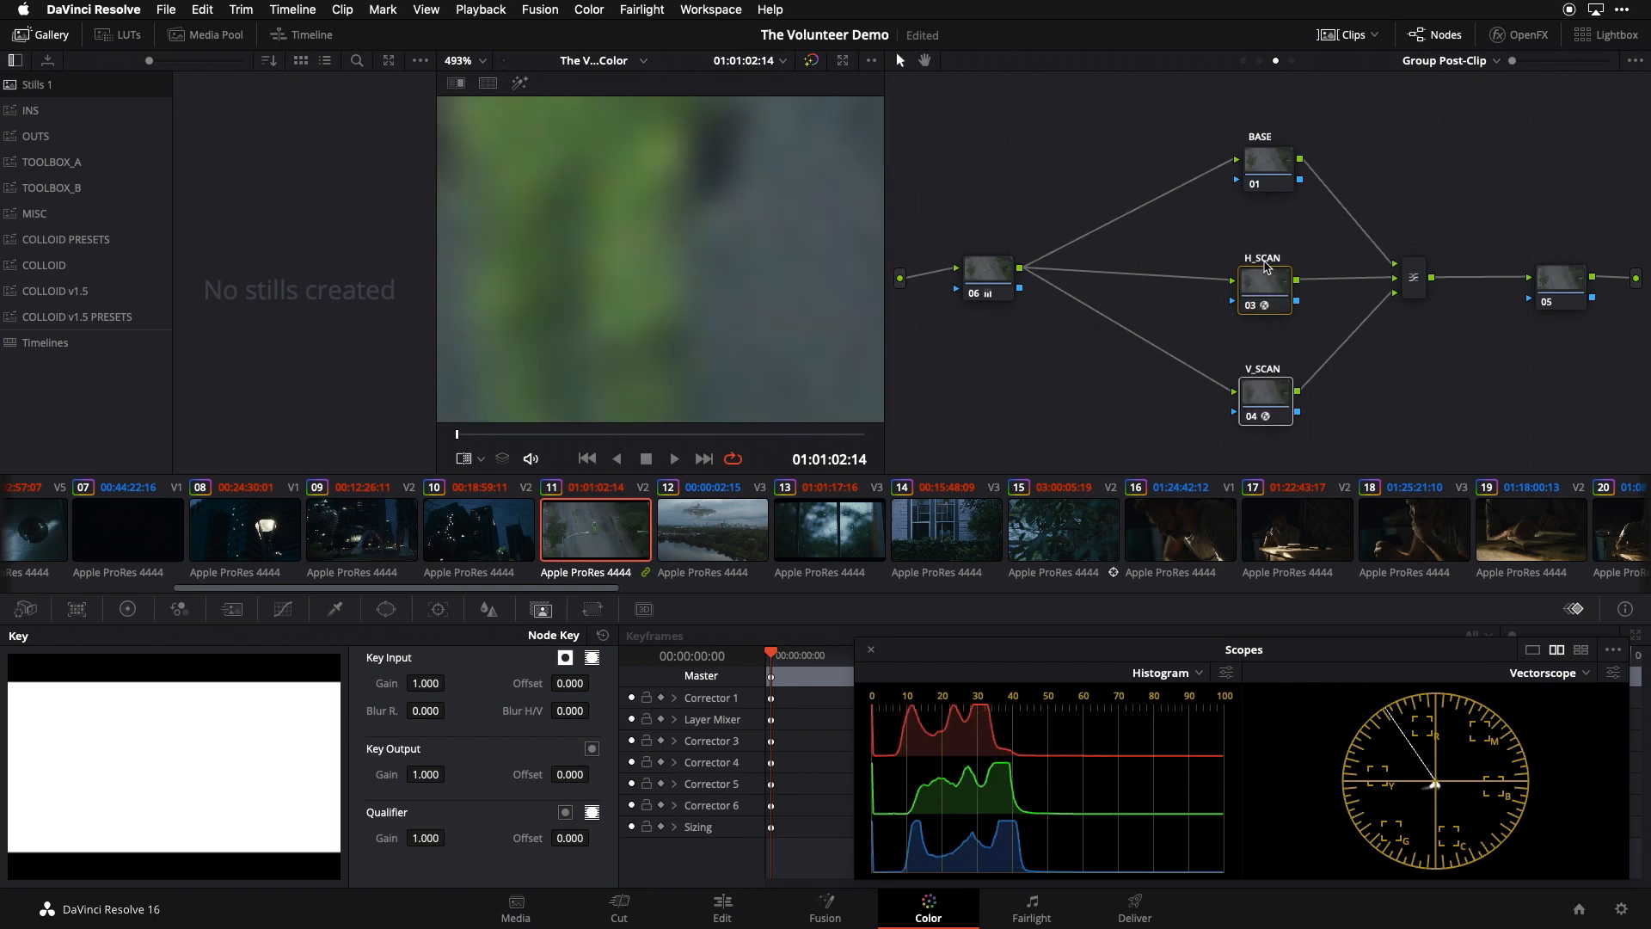
{"action": "key", "text": "super+d"}
{"action": "key", "text": "super+d"}
{"action": "key", "text": "super+f"}
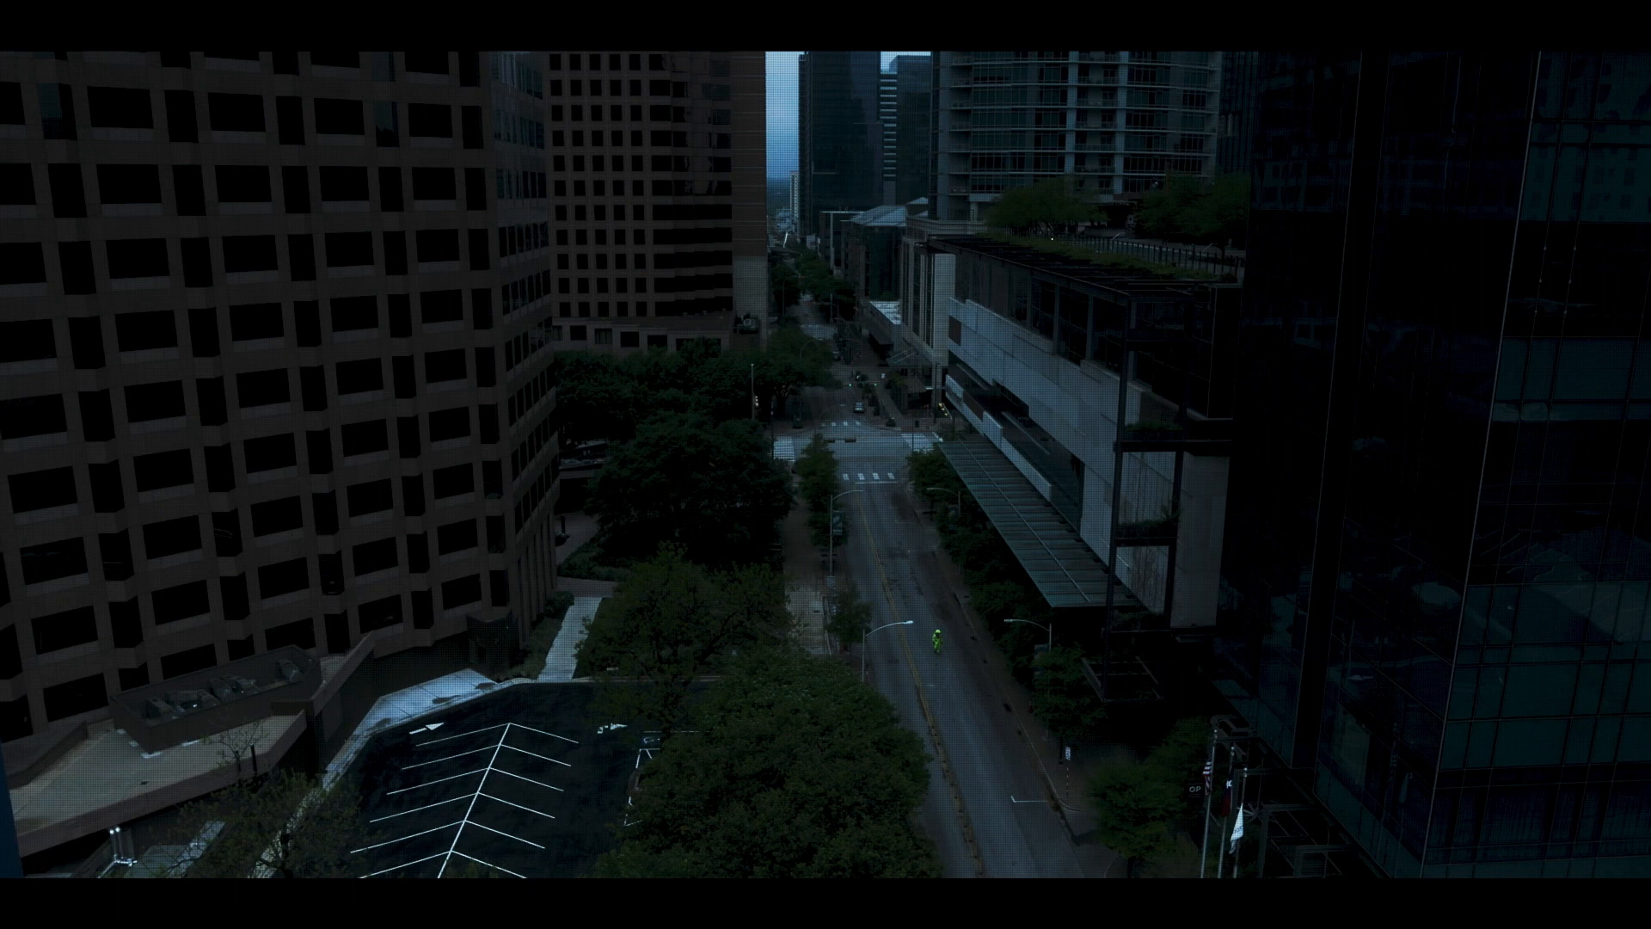
{"action": "key", "text": "Escape"}
Step: Open clip 23 with its Group Post-Clip graph and fit the whole frame in the viewer
{"action": "left_click_drag", "start_coordinate": [530, 589], "coordinate": [972, 533]}
{"action": "left_click", "coordinate": [1024, 526]}
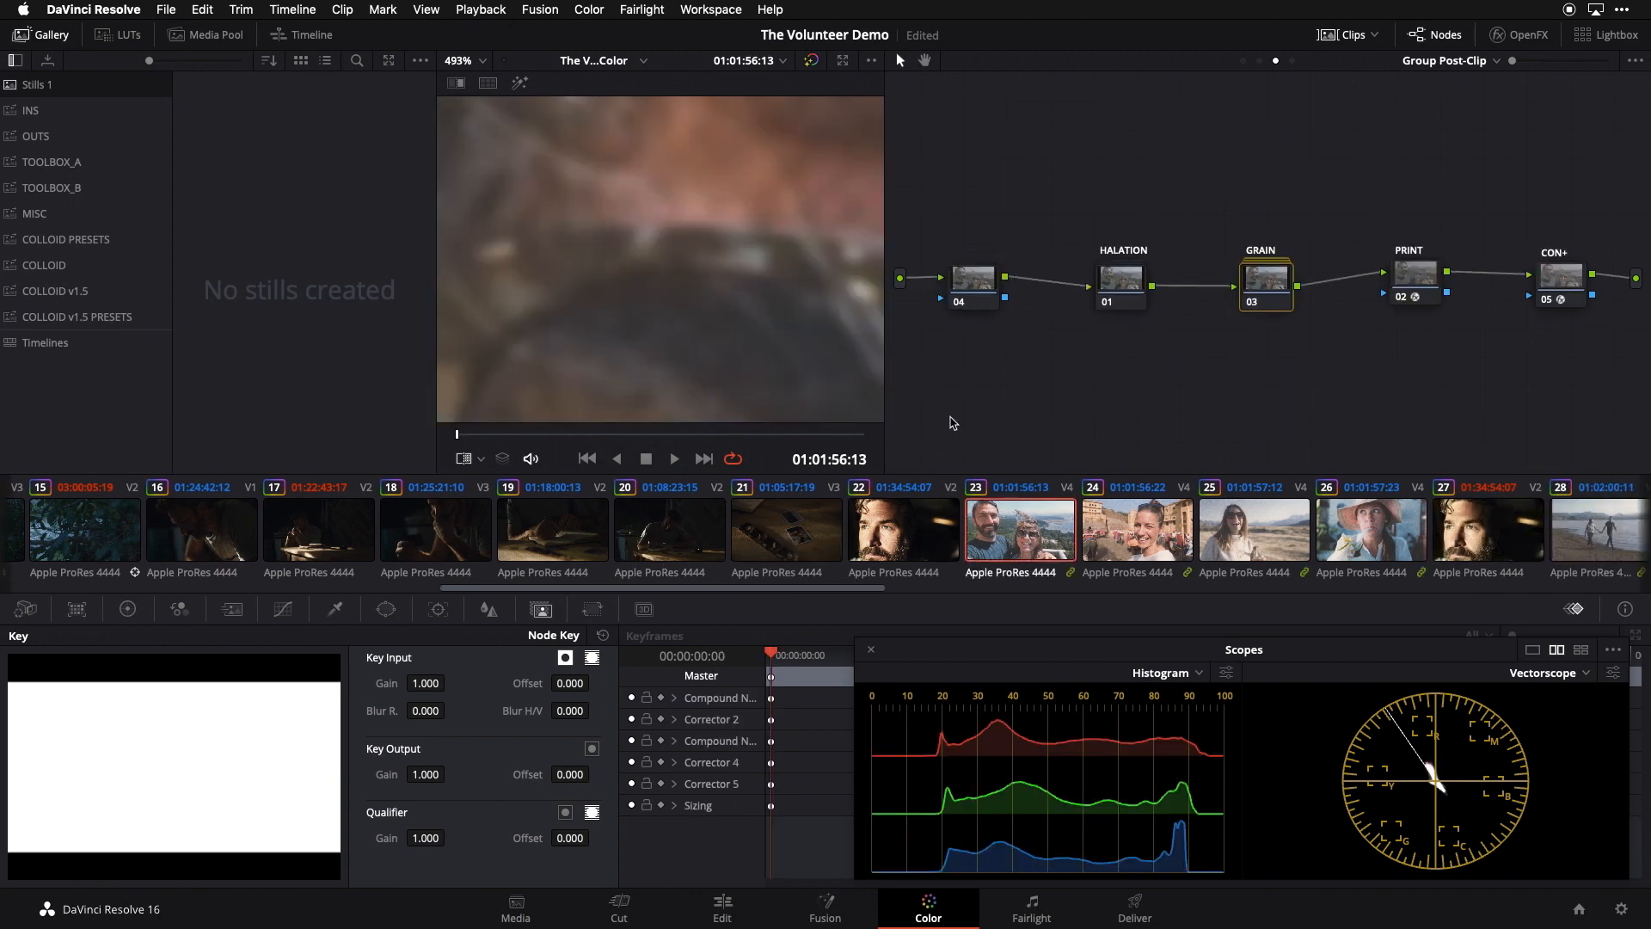
{"action": "key", "text": "shift+z"}
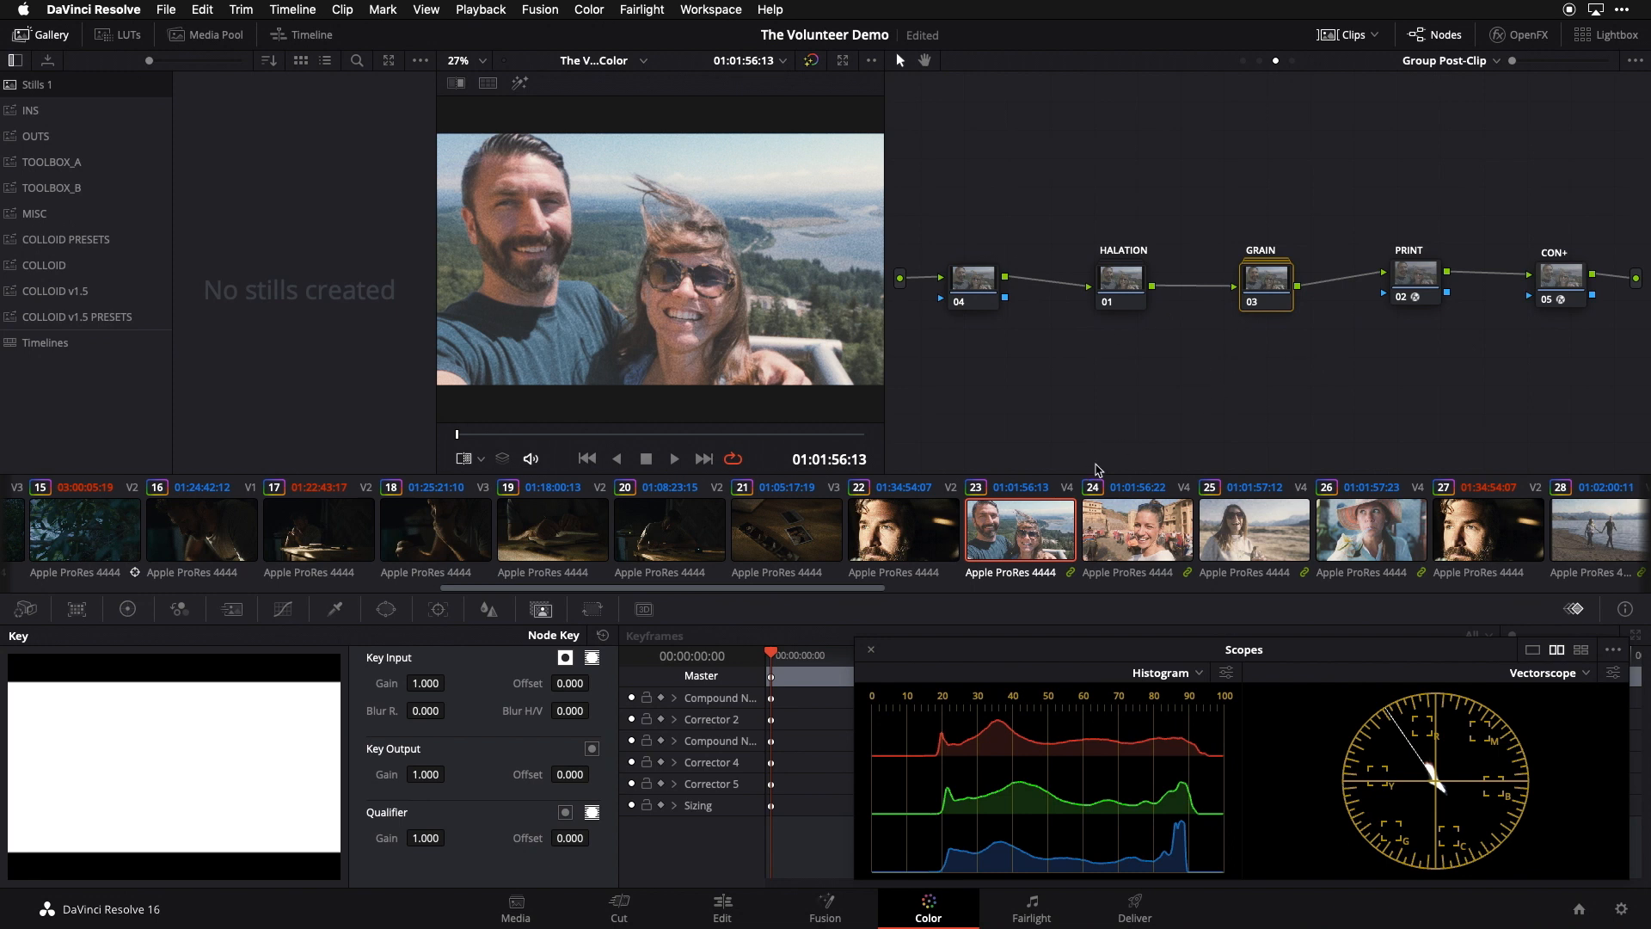
Step: Try Kodak 2383 as the PRINT node's Print Curve on clip 23 for comparison, and set it back to Kodak 2395
{"action": "left_click", "coordinate": [1420, 275]}
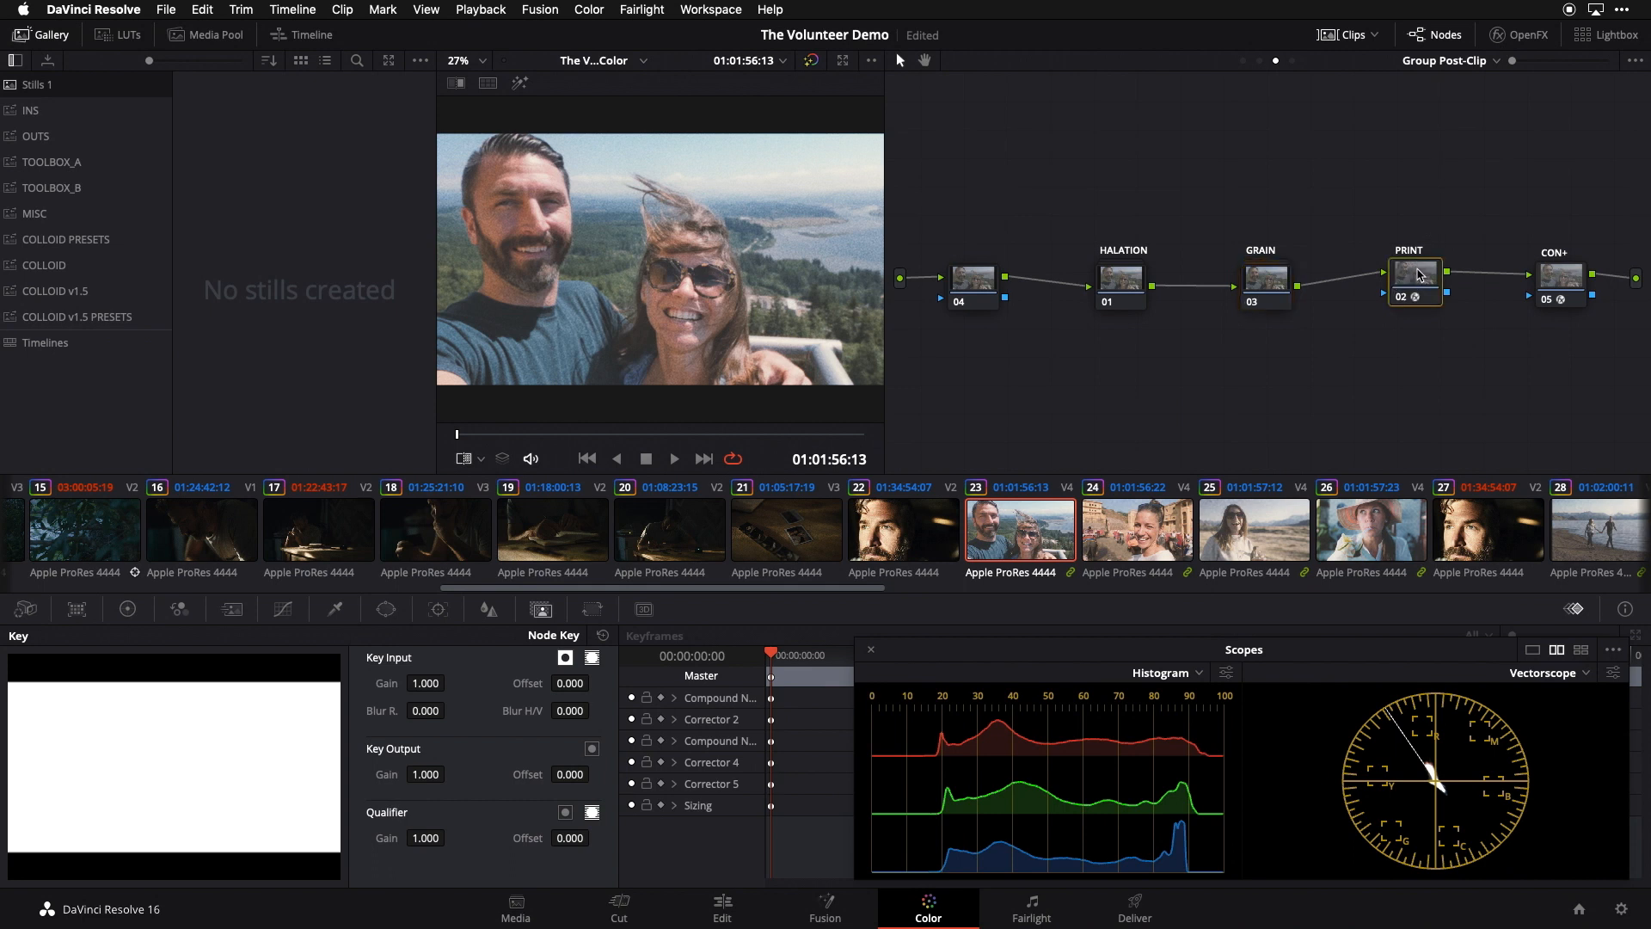
{"action": "left_click", "coordinate": [1507, 34]}
{"action": "left_click", "coordinate": [1482, 298]}
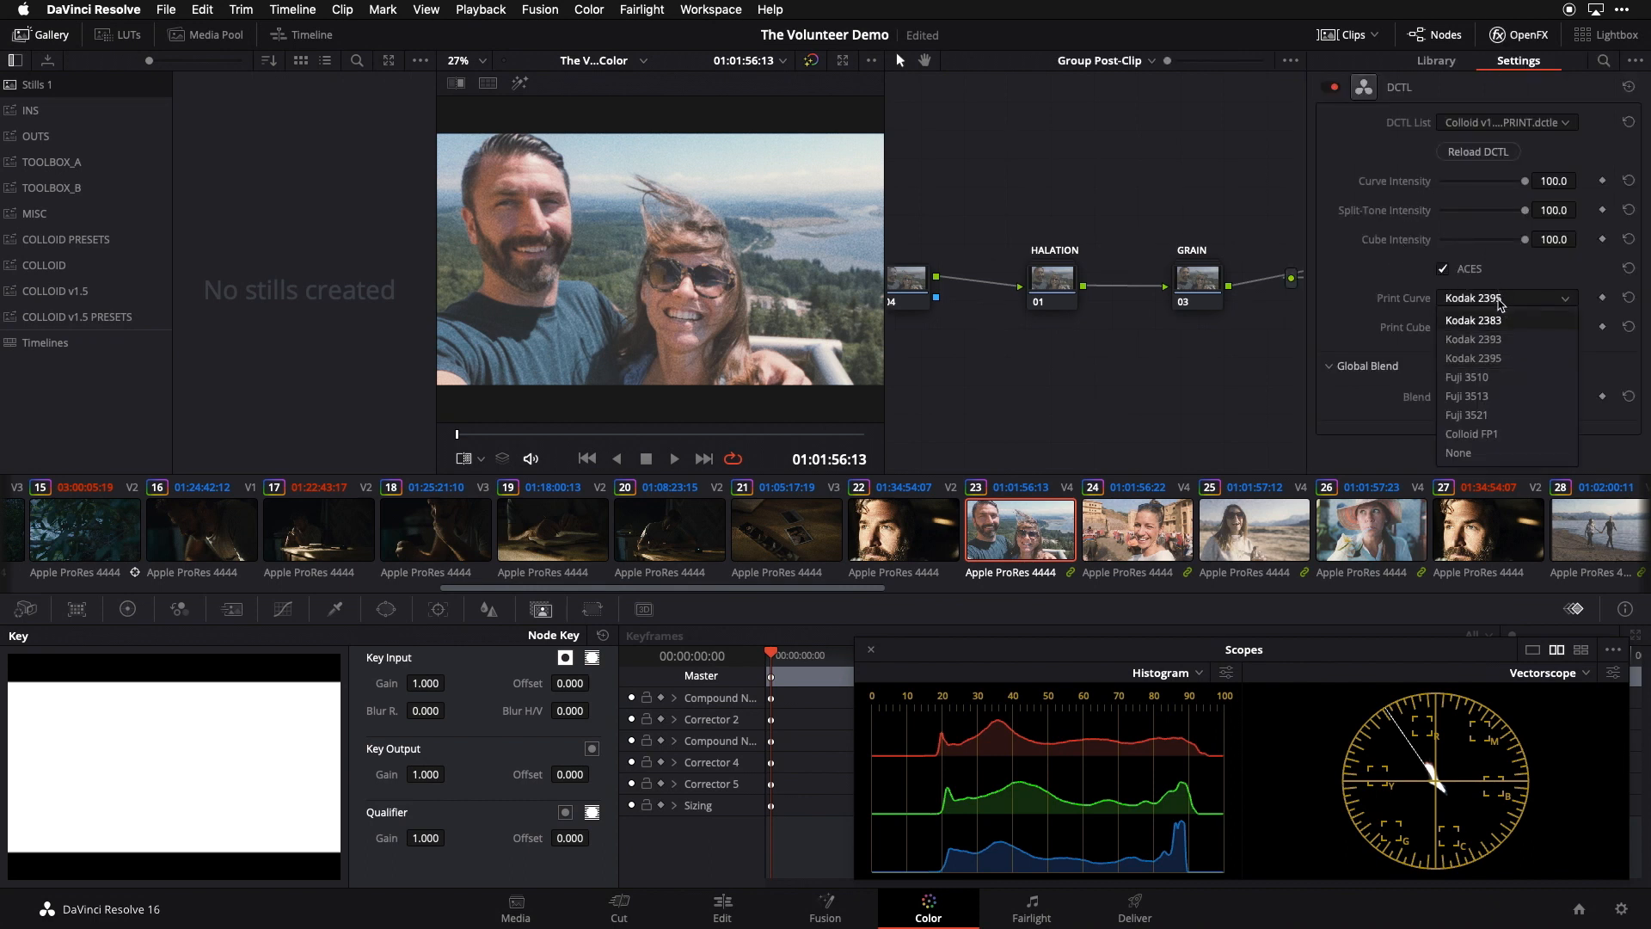
{"action": "left_click", "coordinate": [1504, 320]}
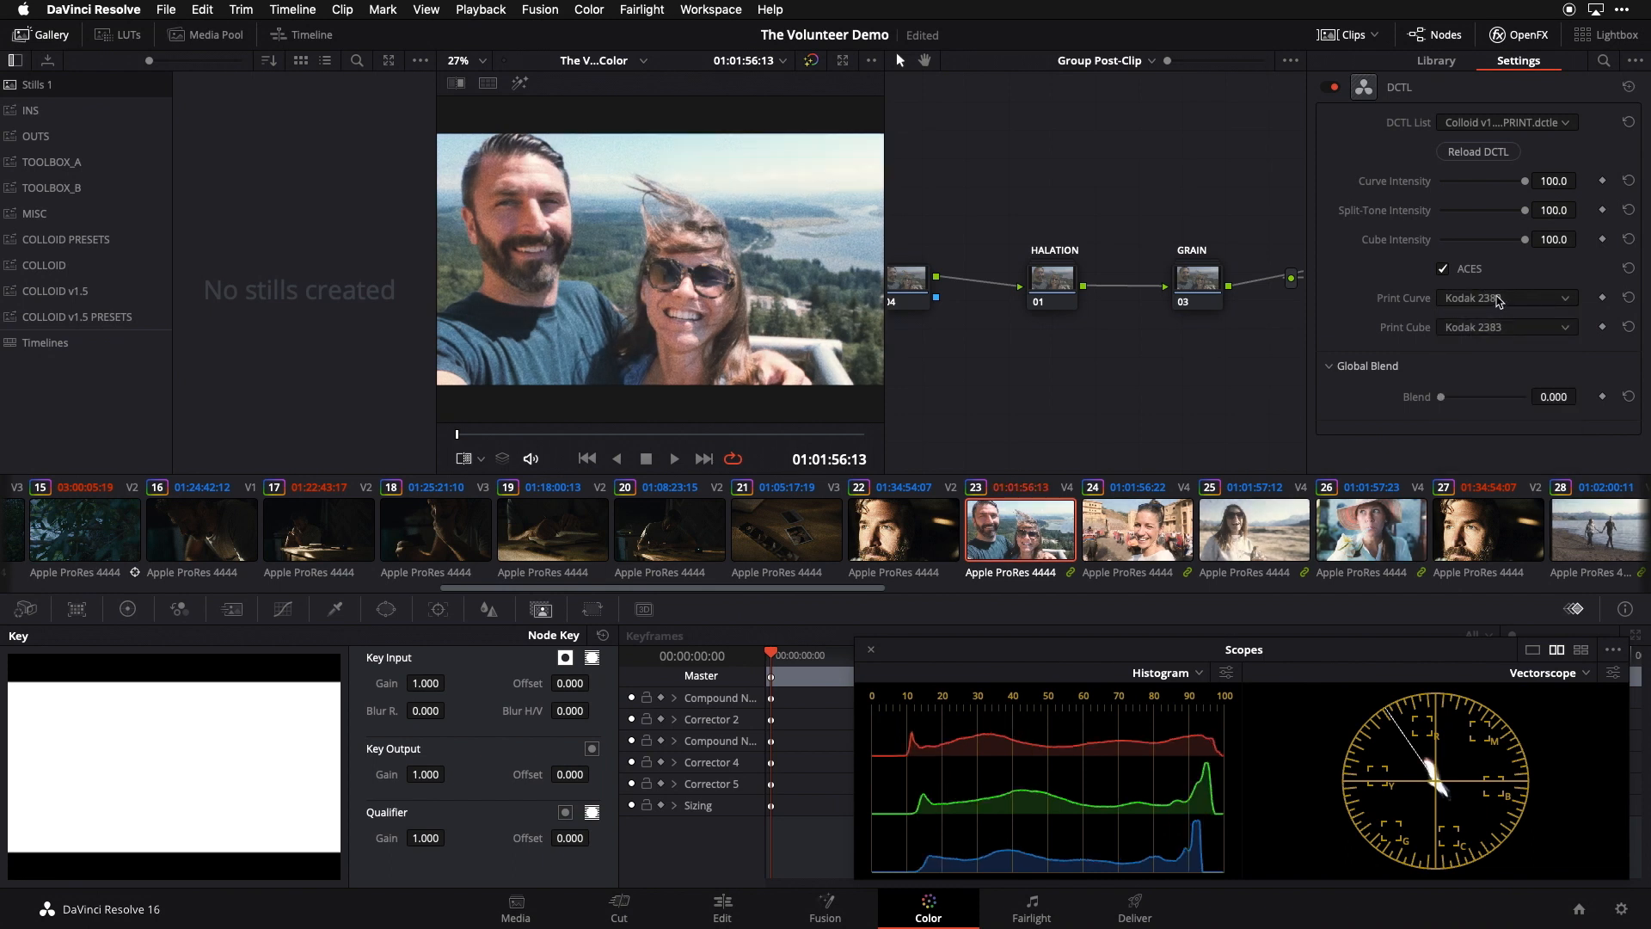
{"action": "left_click", "coordinate": [1498, 299]}
{"action": "left_click", "coordinate": [1514, 358]}
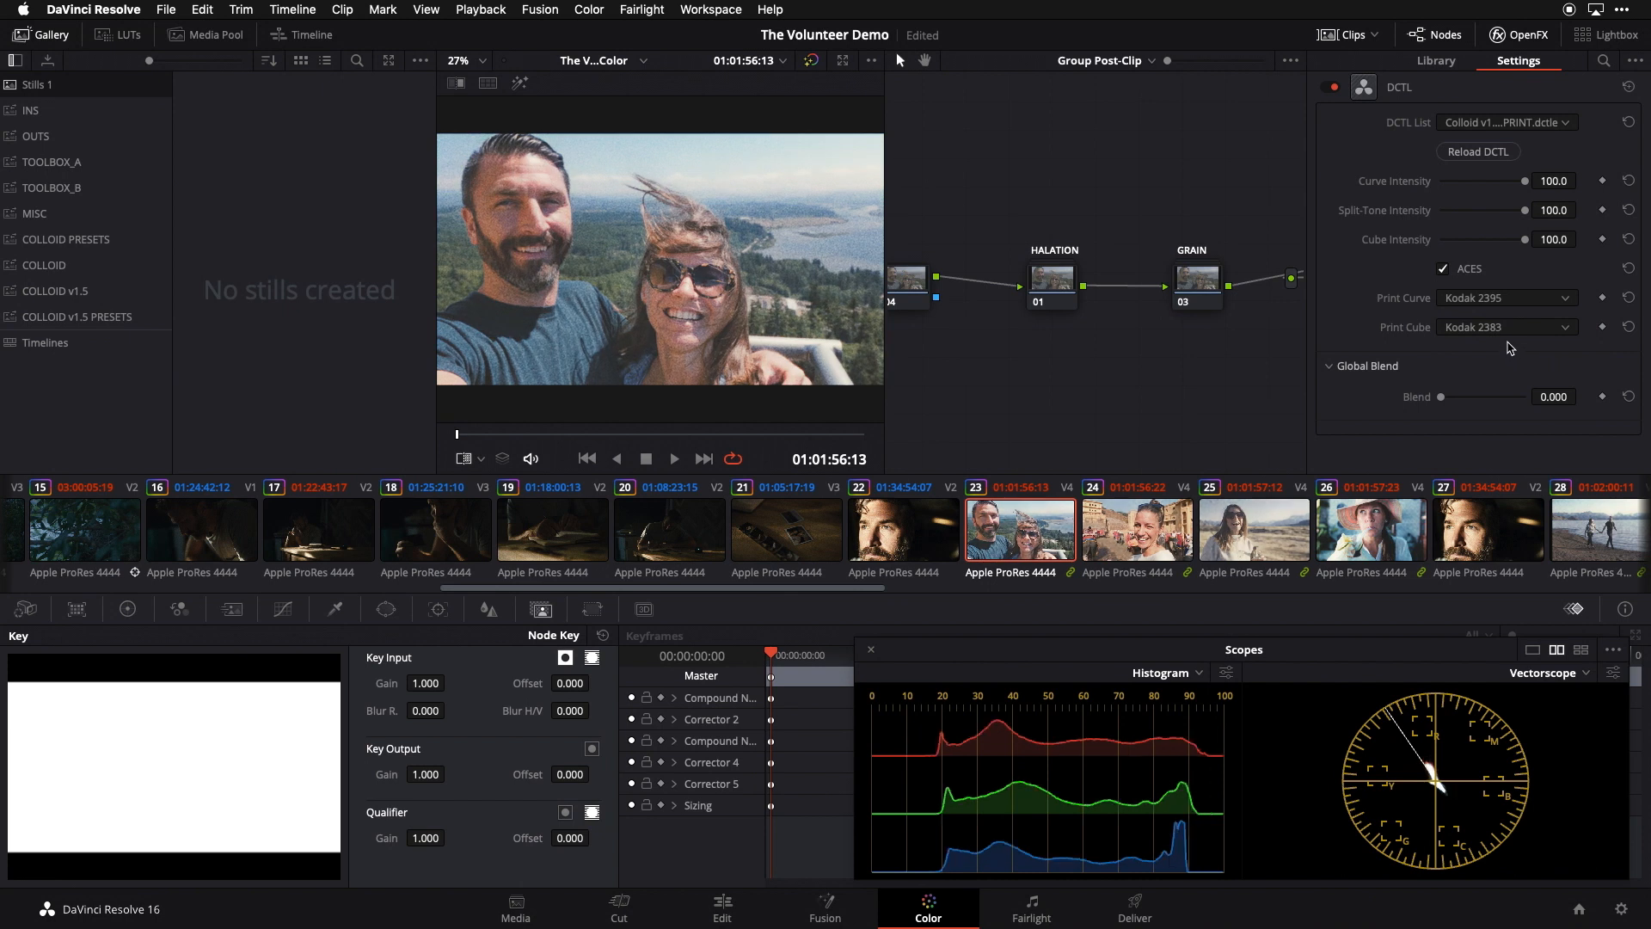
{"action": "left_click", "coordinate": [1519, 35]}
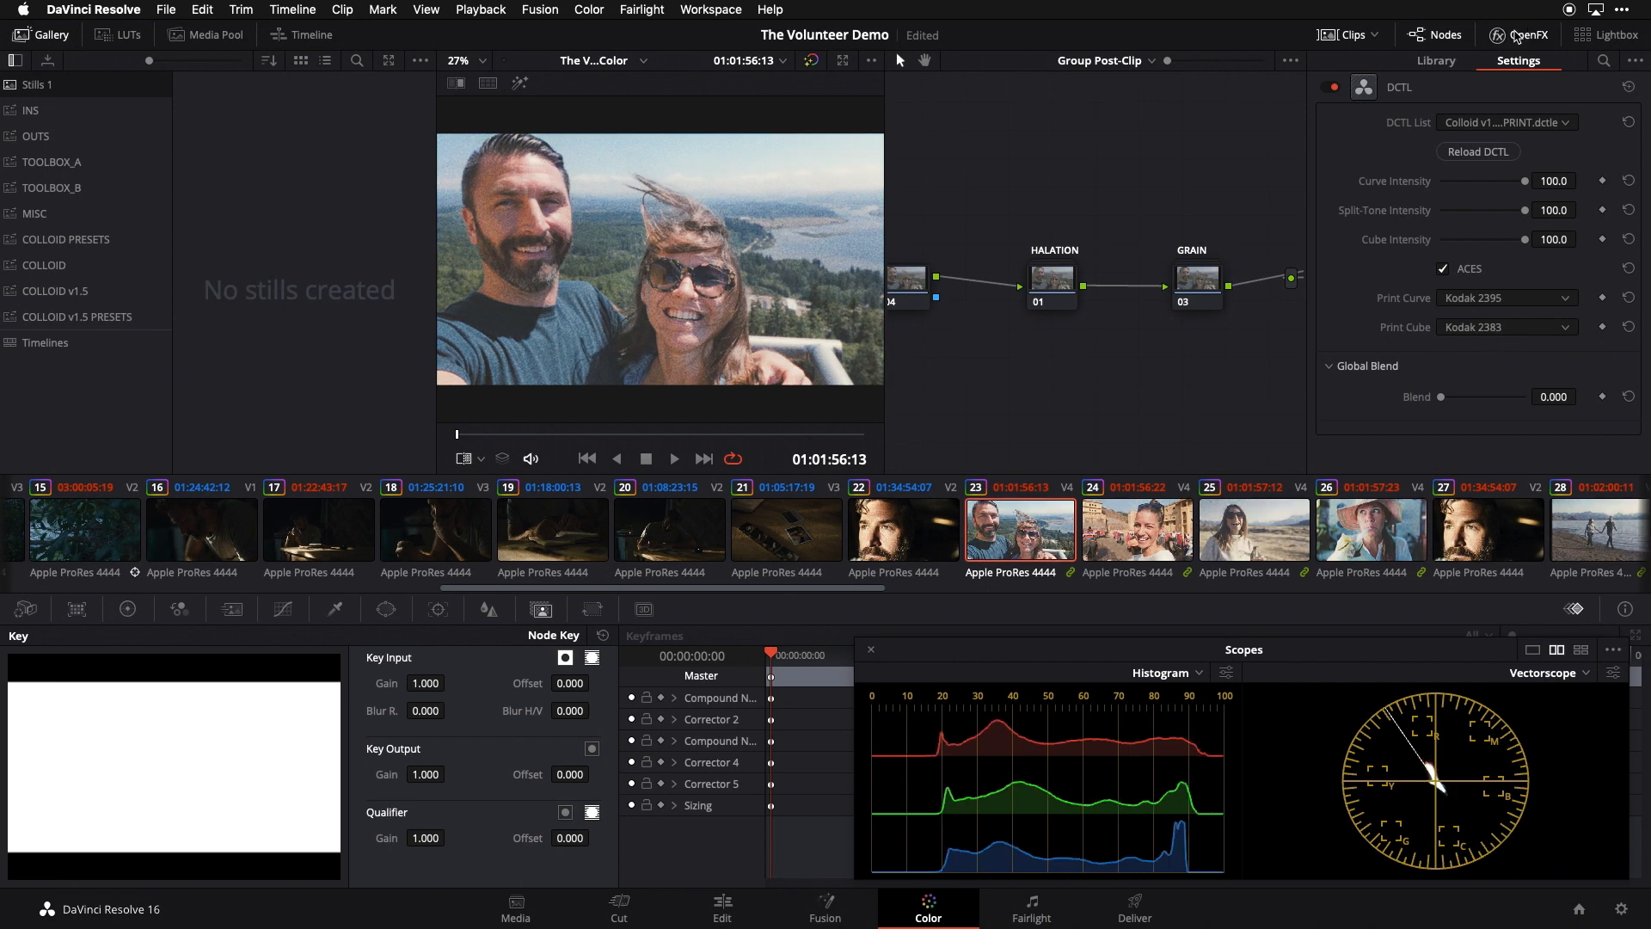
Step: Compare clip 23 full screen with the GRAIN node off and on, and check it against the bypassed grade
{"action": "left_click", "coordinate": [1287, 304]}
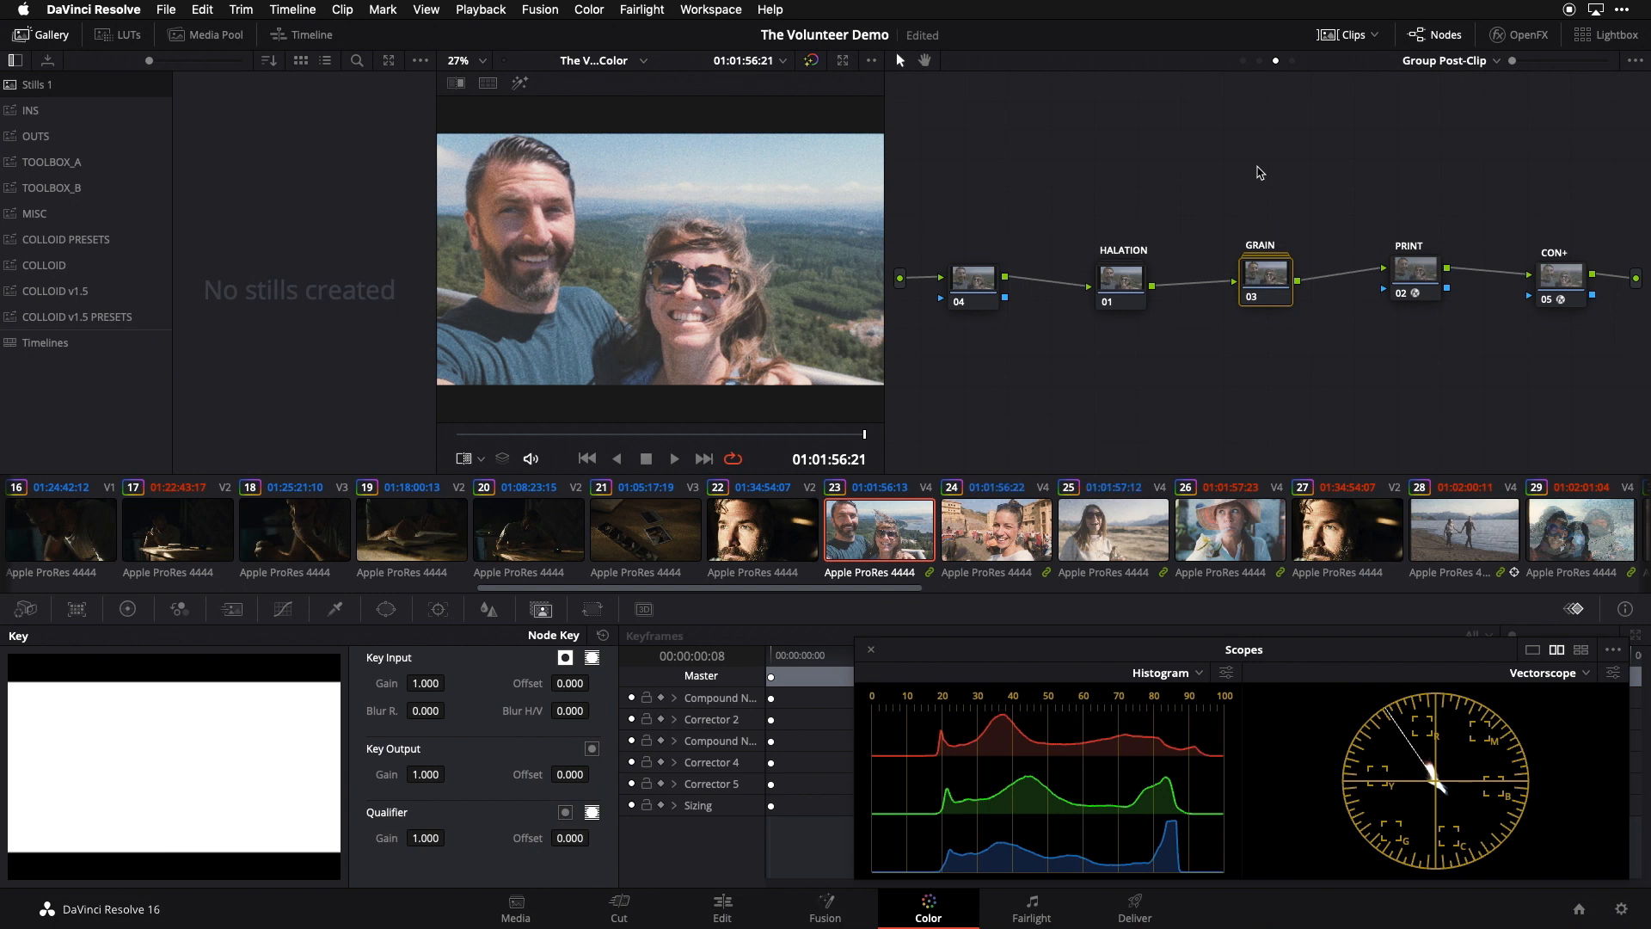
{"action": "left_click_drag", "start_coordinate": [1276, 291], "coordinate": [1278, 275]}
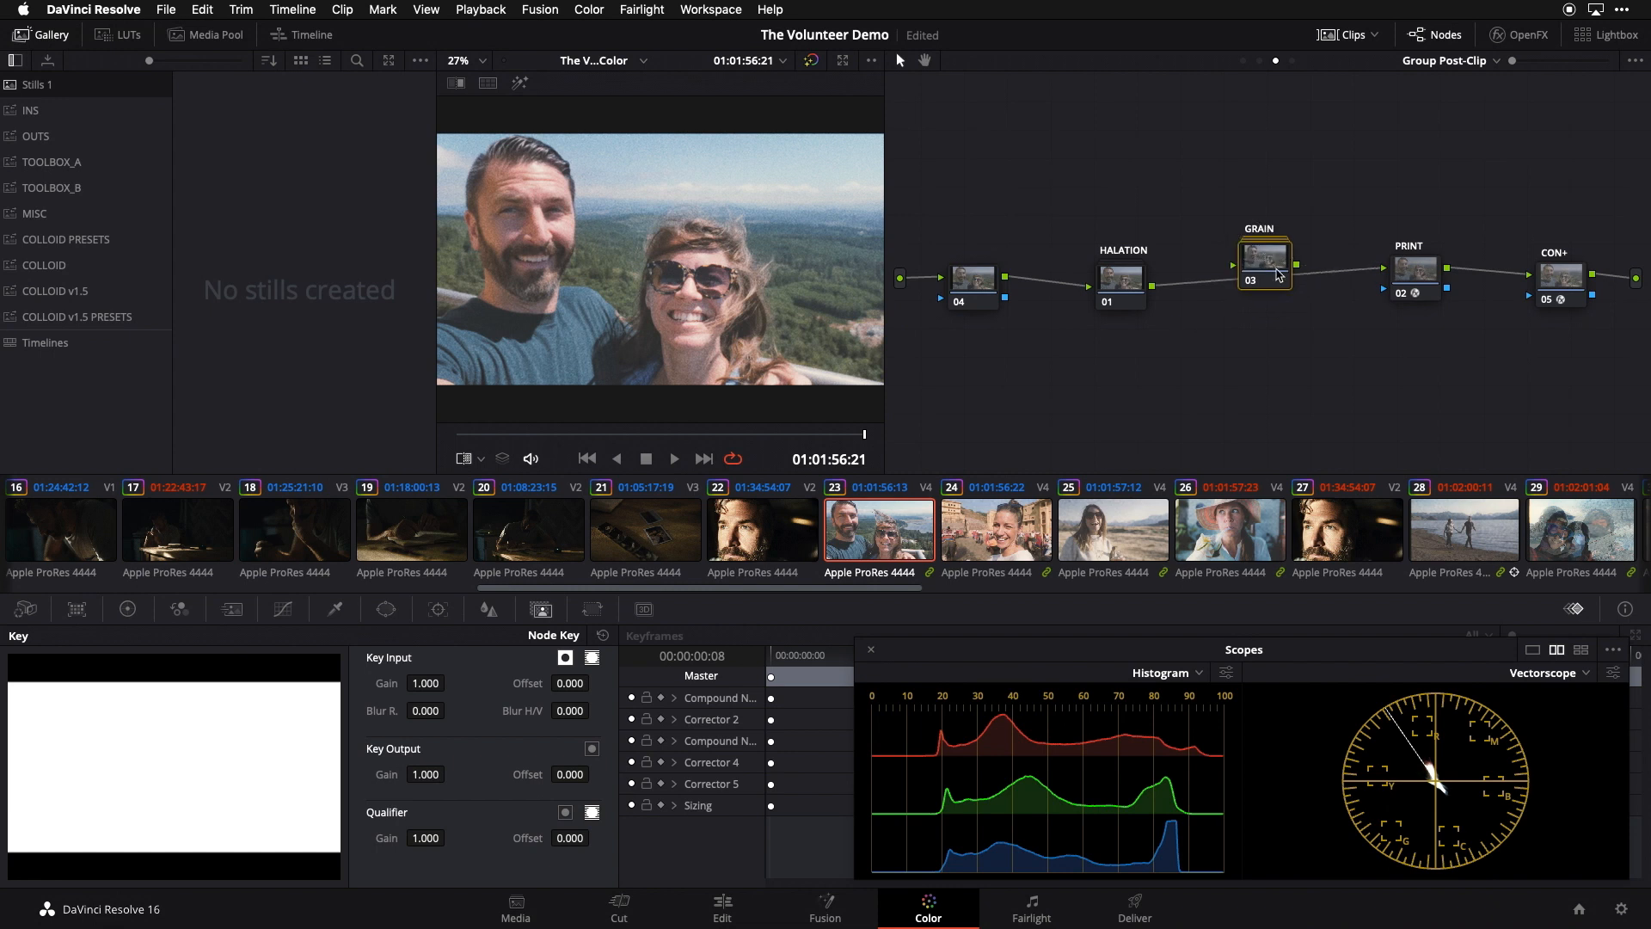
{"action": "key", "text": "super+f"}
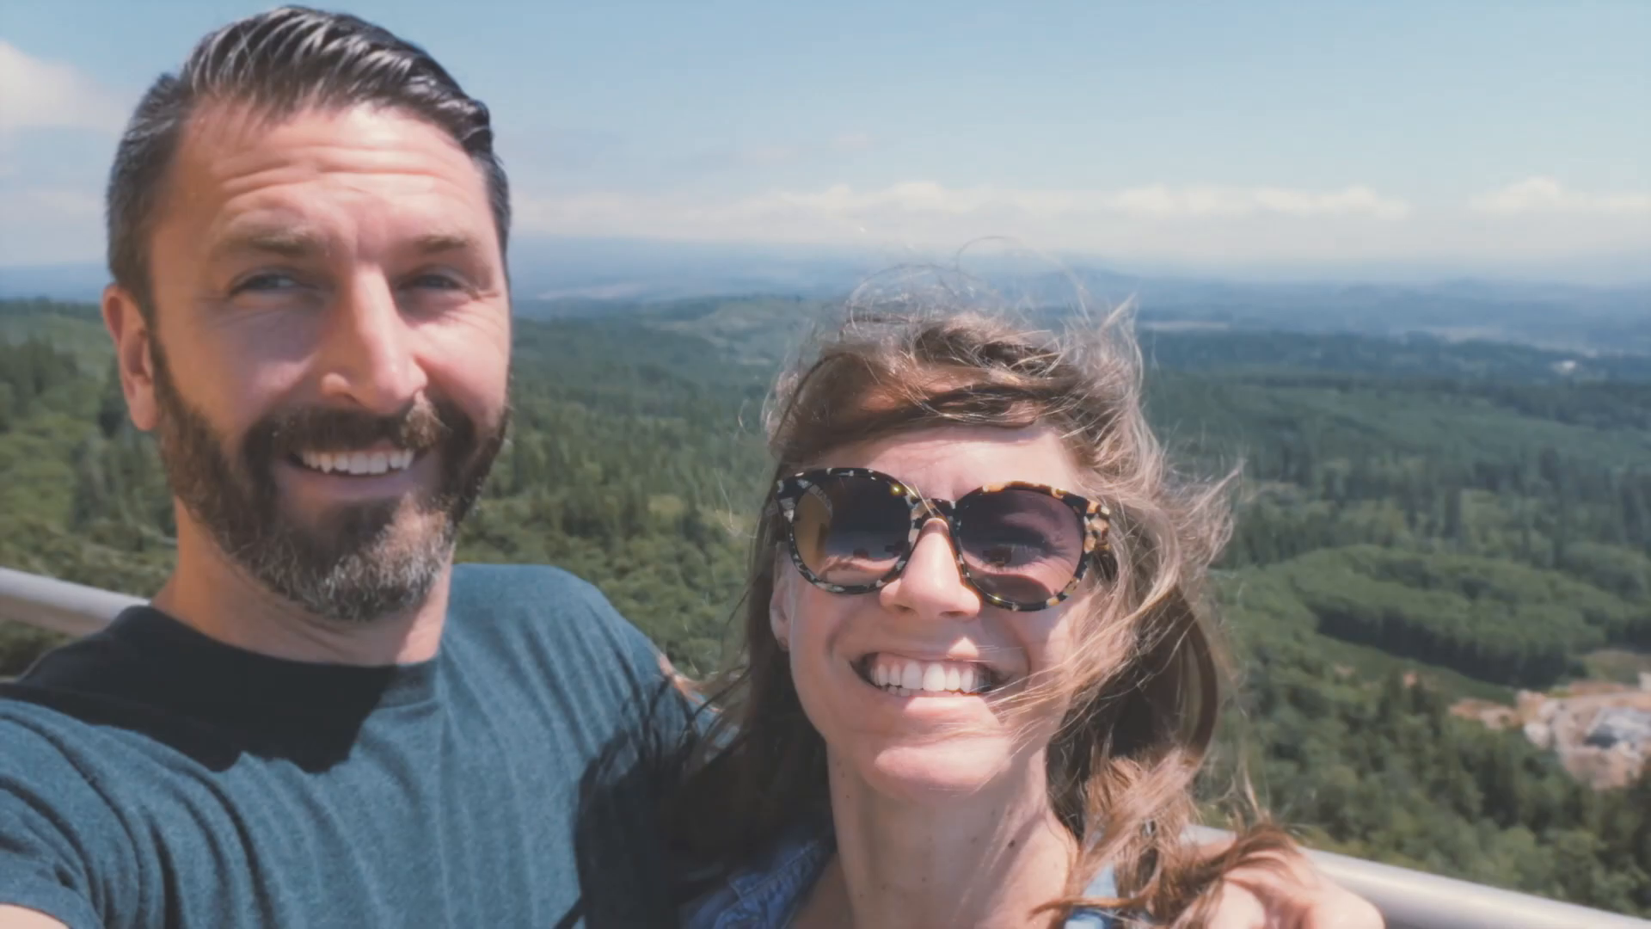
{"action": "key", "text": "super+f"}
{"action": "left_click_drag", "start_coordinate": [1257, 276], "coordinate": [1274, 276]}
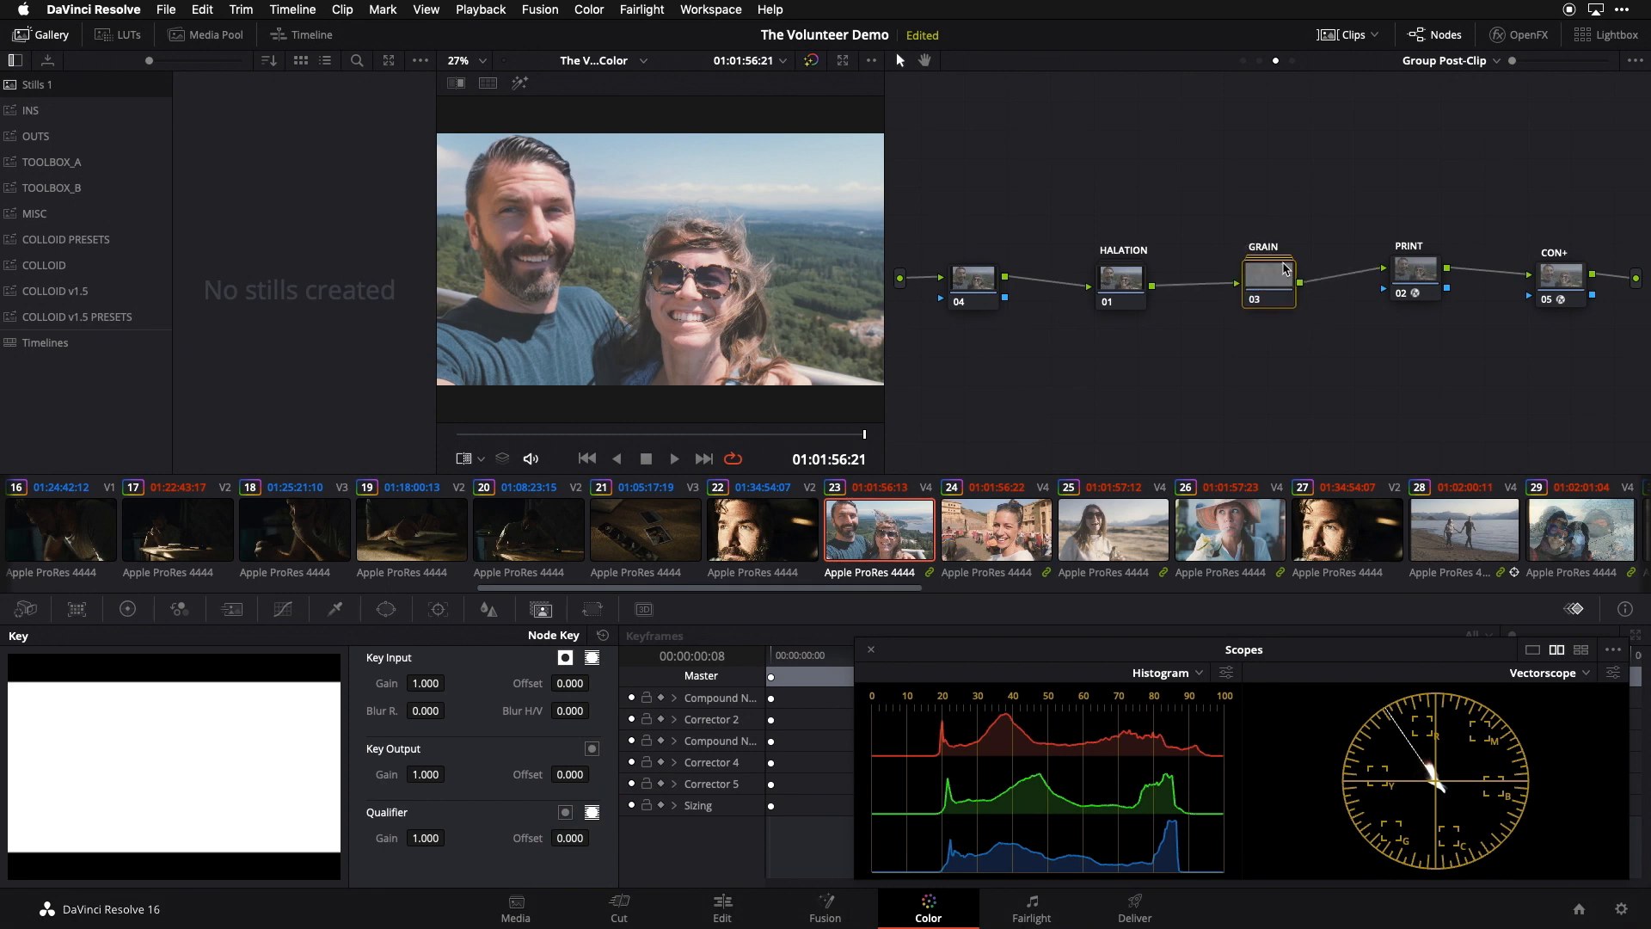
{"action": "key", "text": "super+f"}
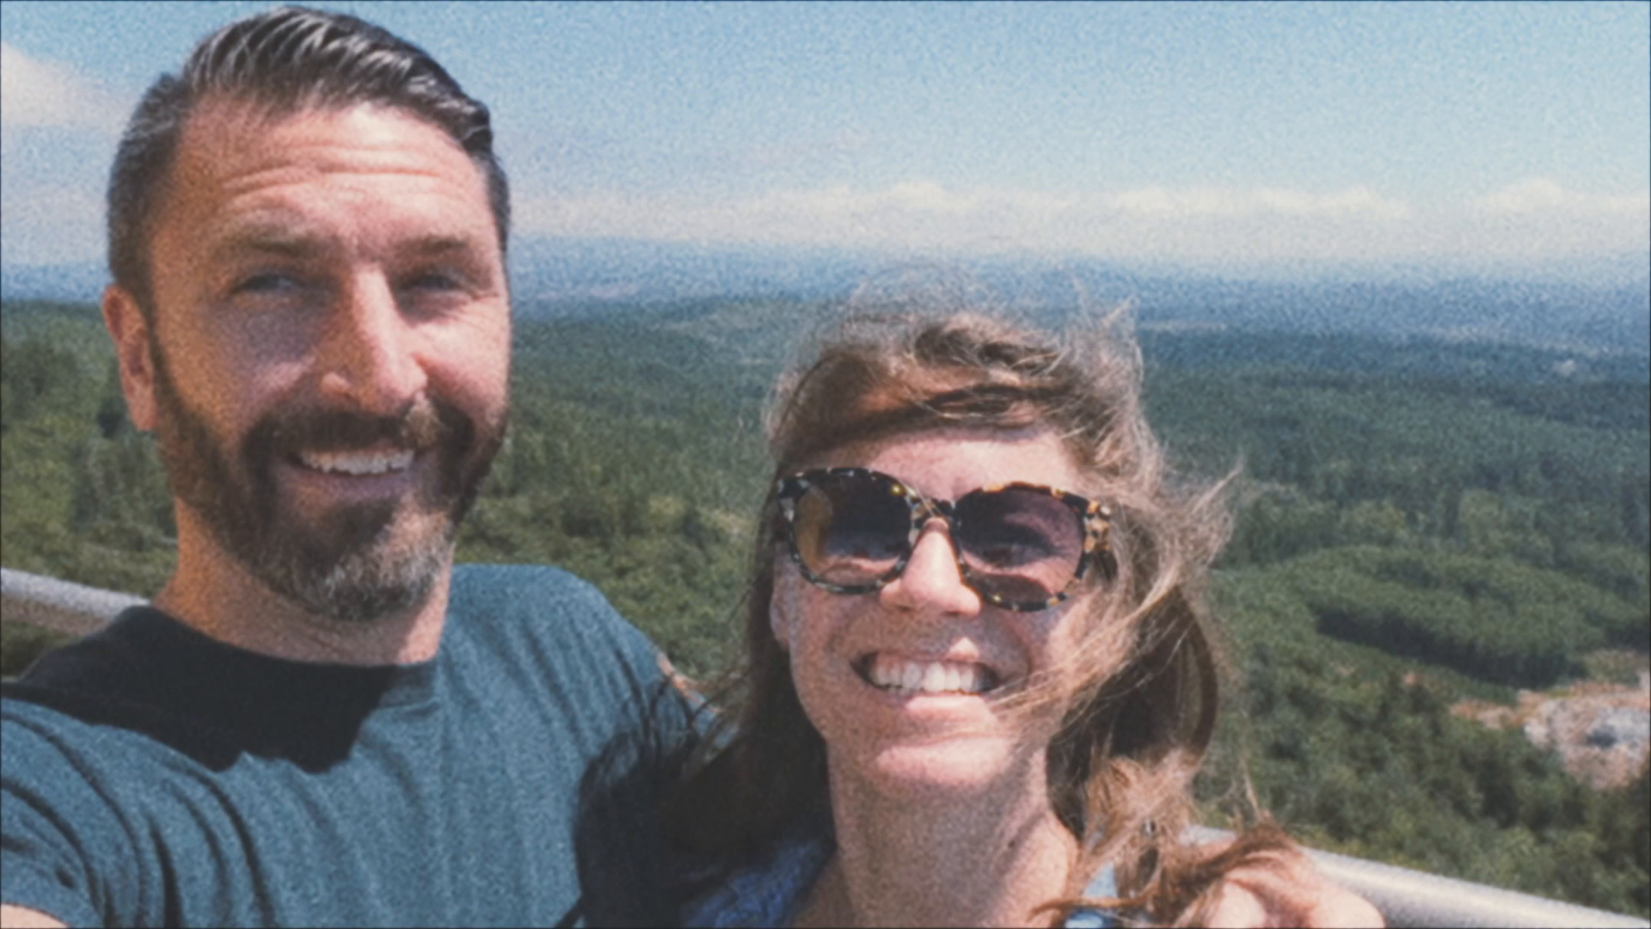
{"action": "key", "text": "super+f"}
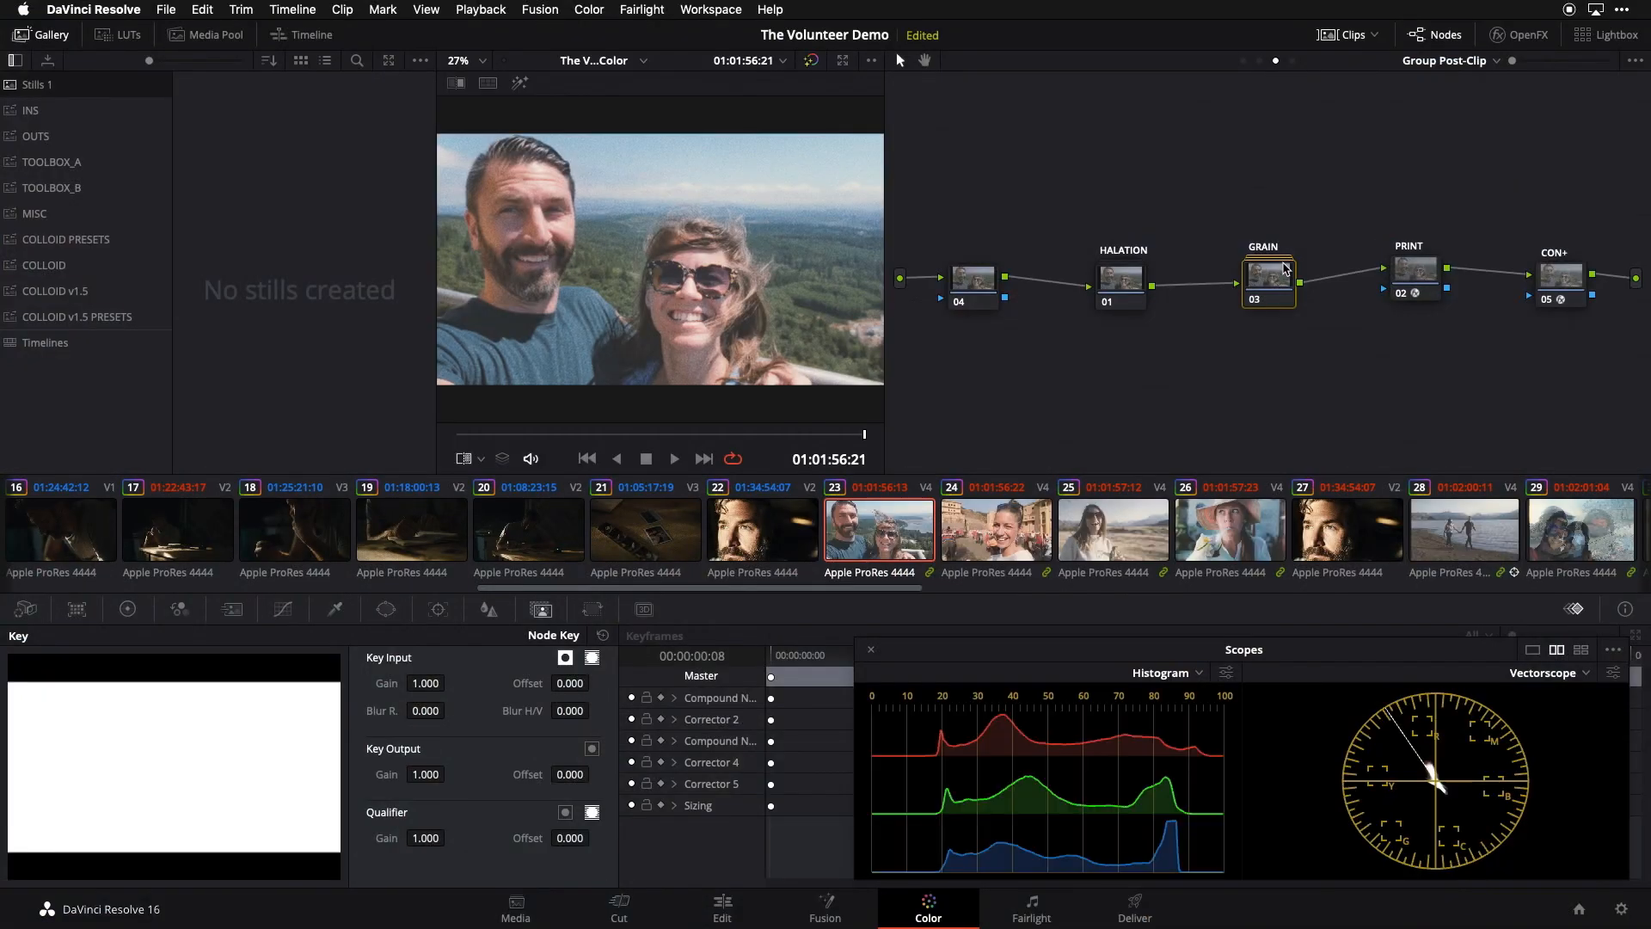
{"action": "key", "text": "shift+d"}
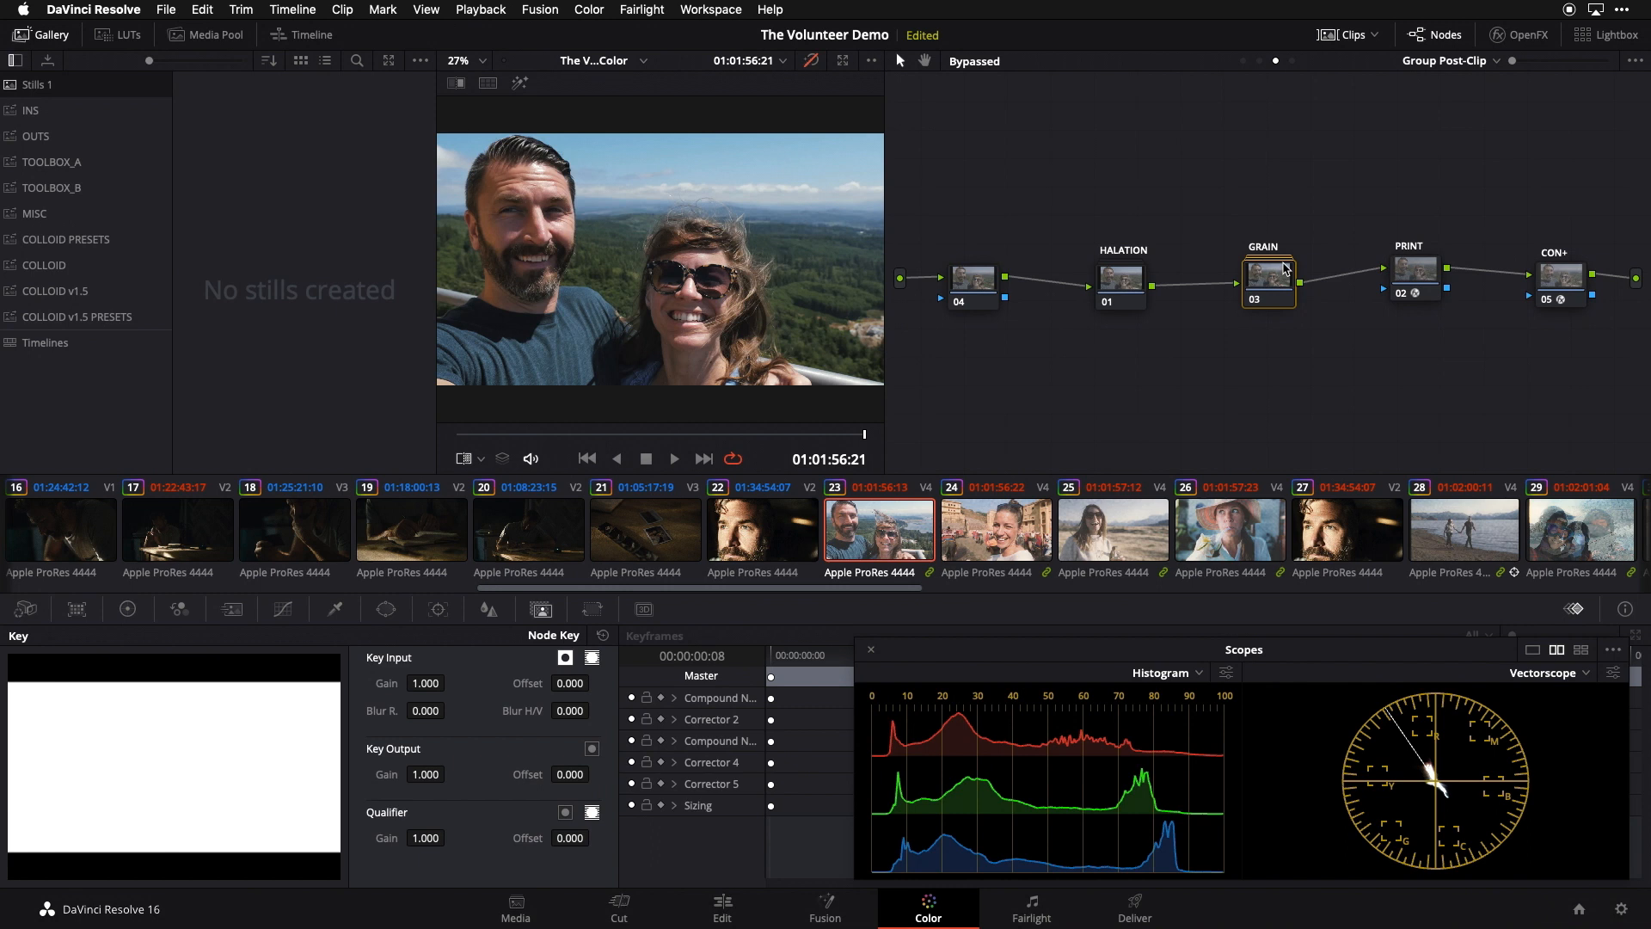
{"action": "key", "text": "shift+d"}
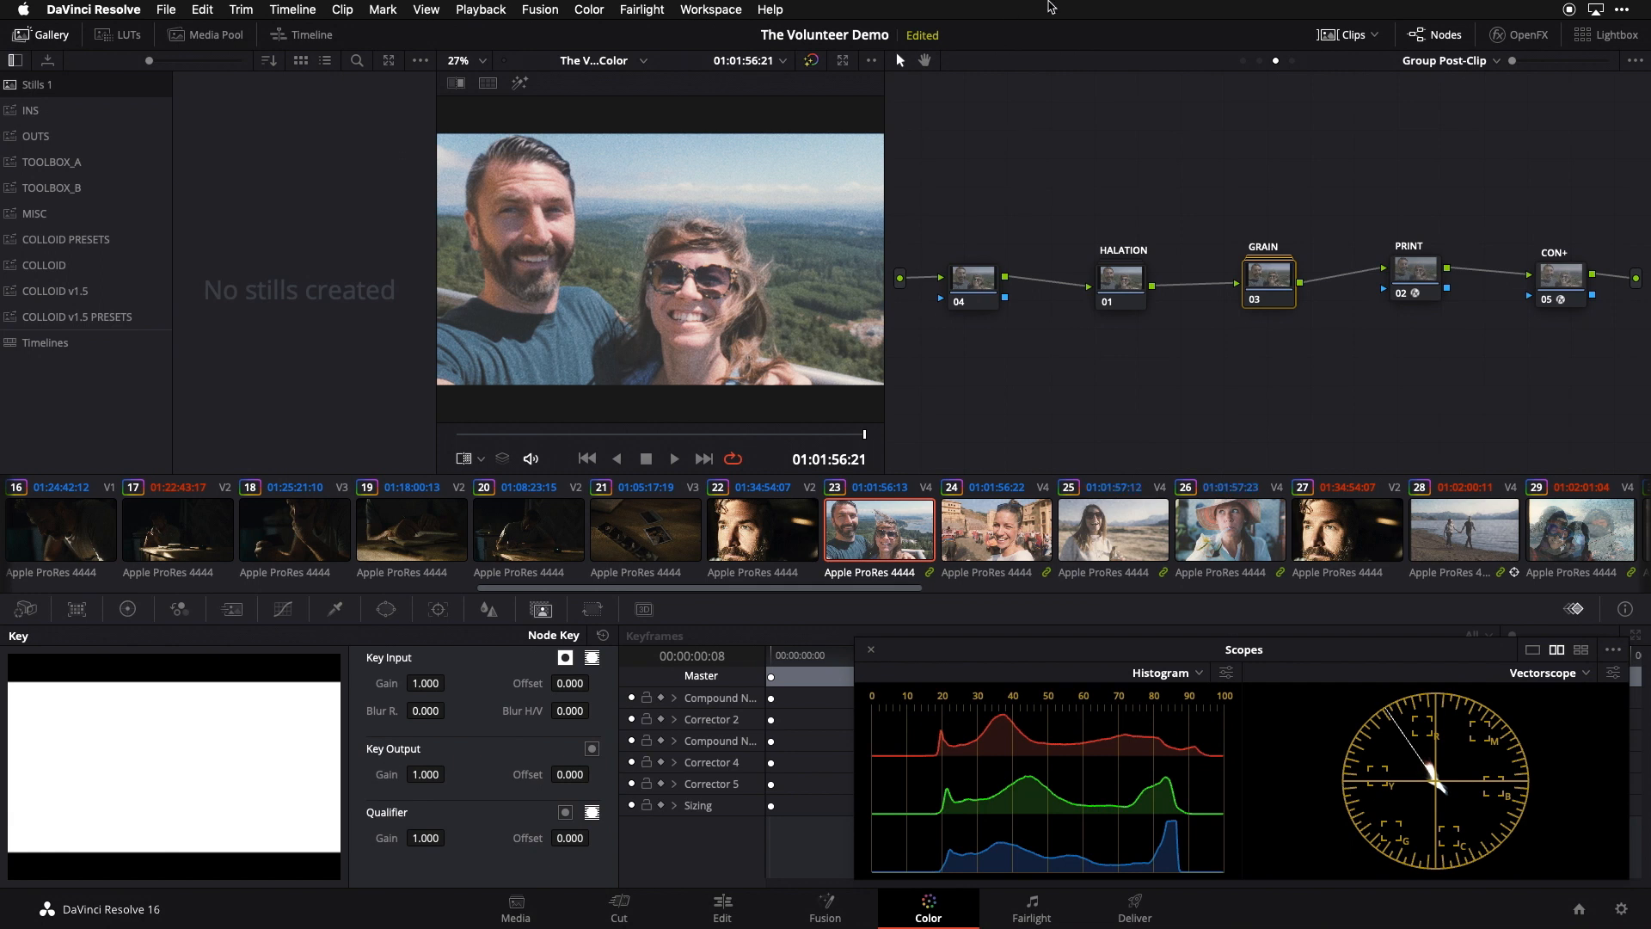
Step: Switch the node editor to the Clip-level graph and open clip 03
{"action": "left_click", "coordinate": [1260, 60]}
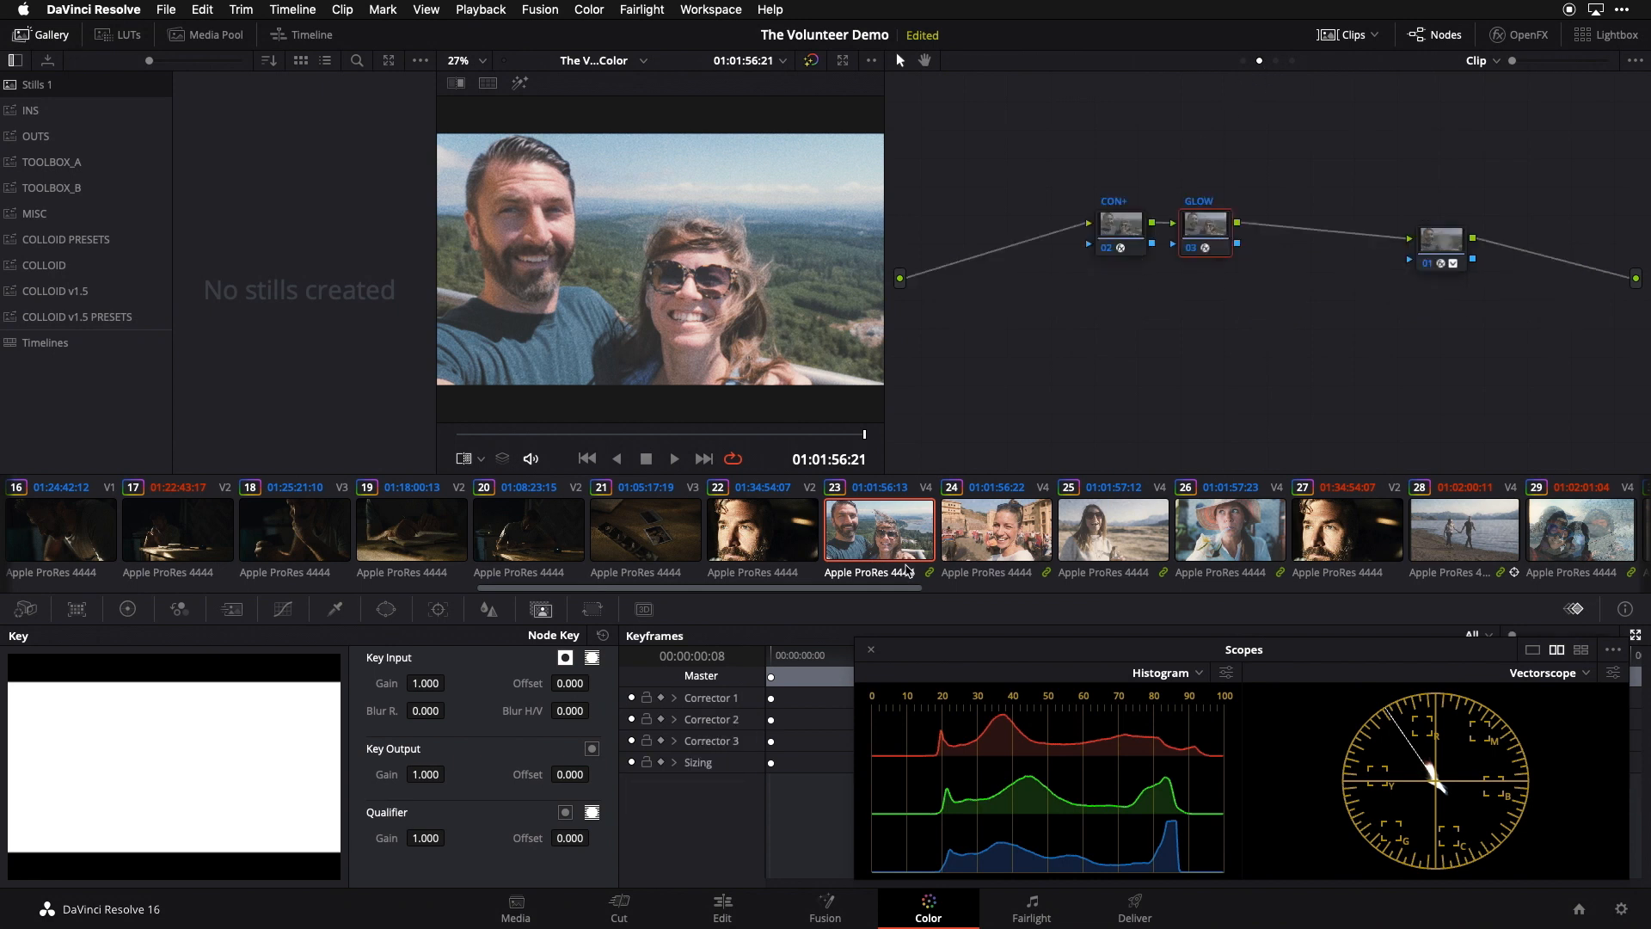
{"action": "left_click_drag", "start_coordinate": [873, 588], "coordinate": [348, 618]}
{"action": "left_click", "coordinate": [313, 526]}
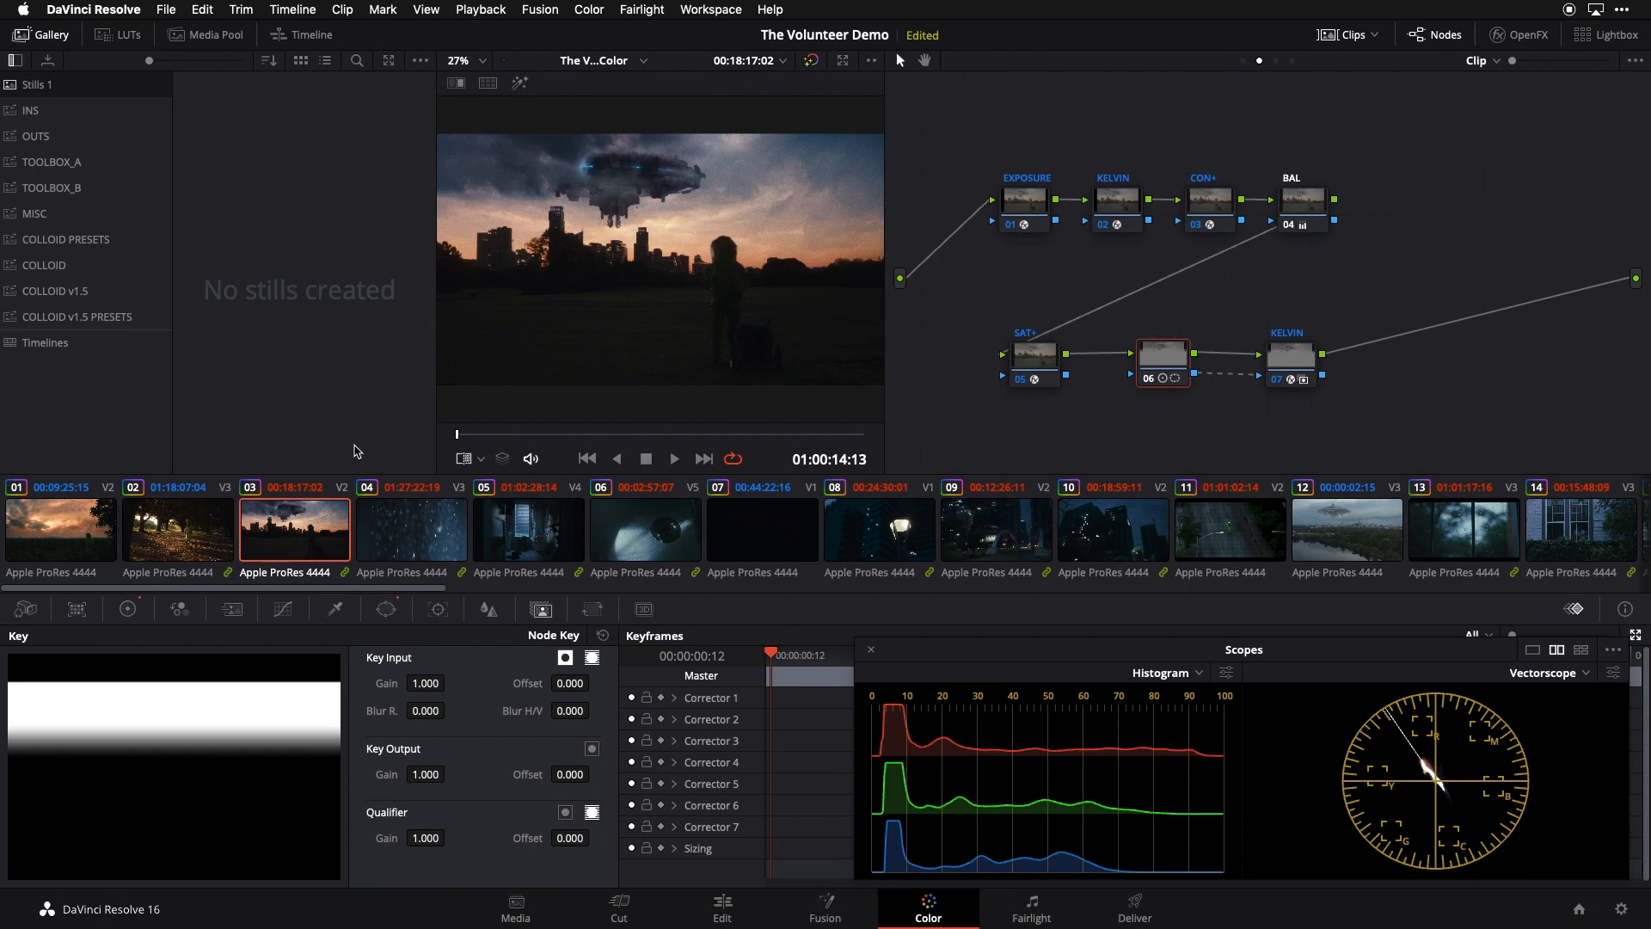
Step: Compare clip 03 full screen with node 06 off and on
{"action": "key", "text": "super+f"}
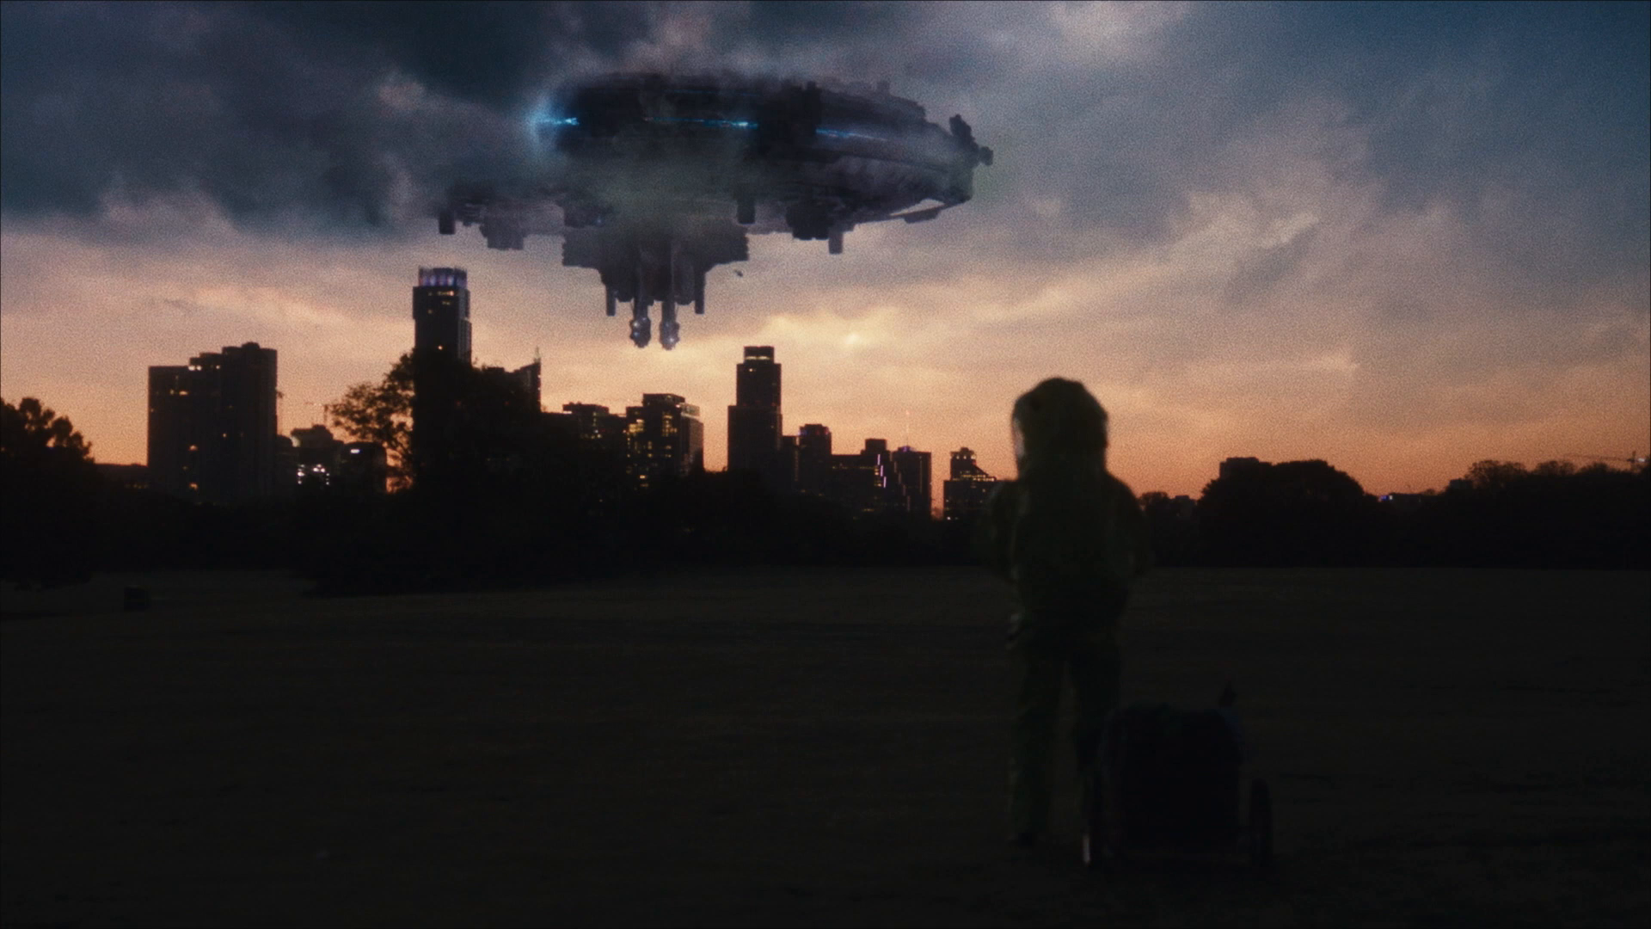
{"action": "key", "text": "super+d"}
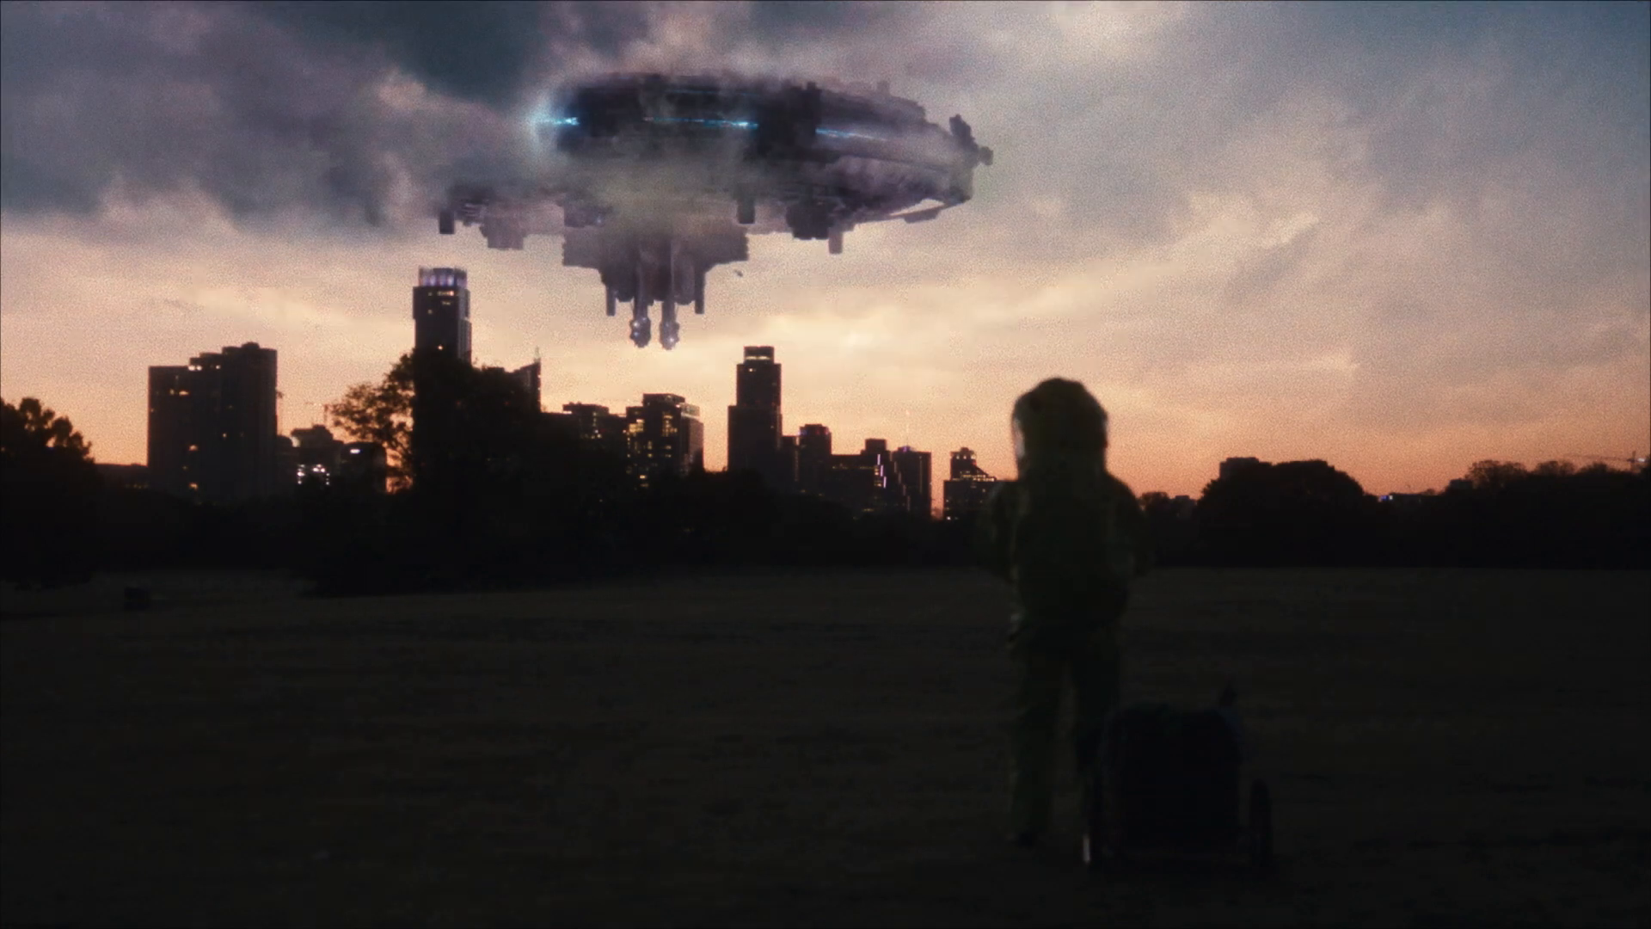
{"action": "key", "text": "super+d"}
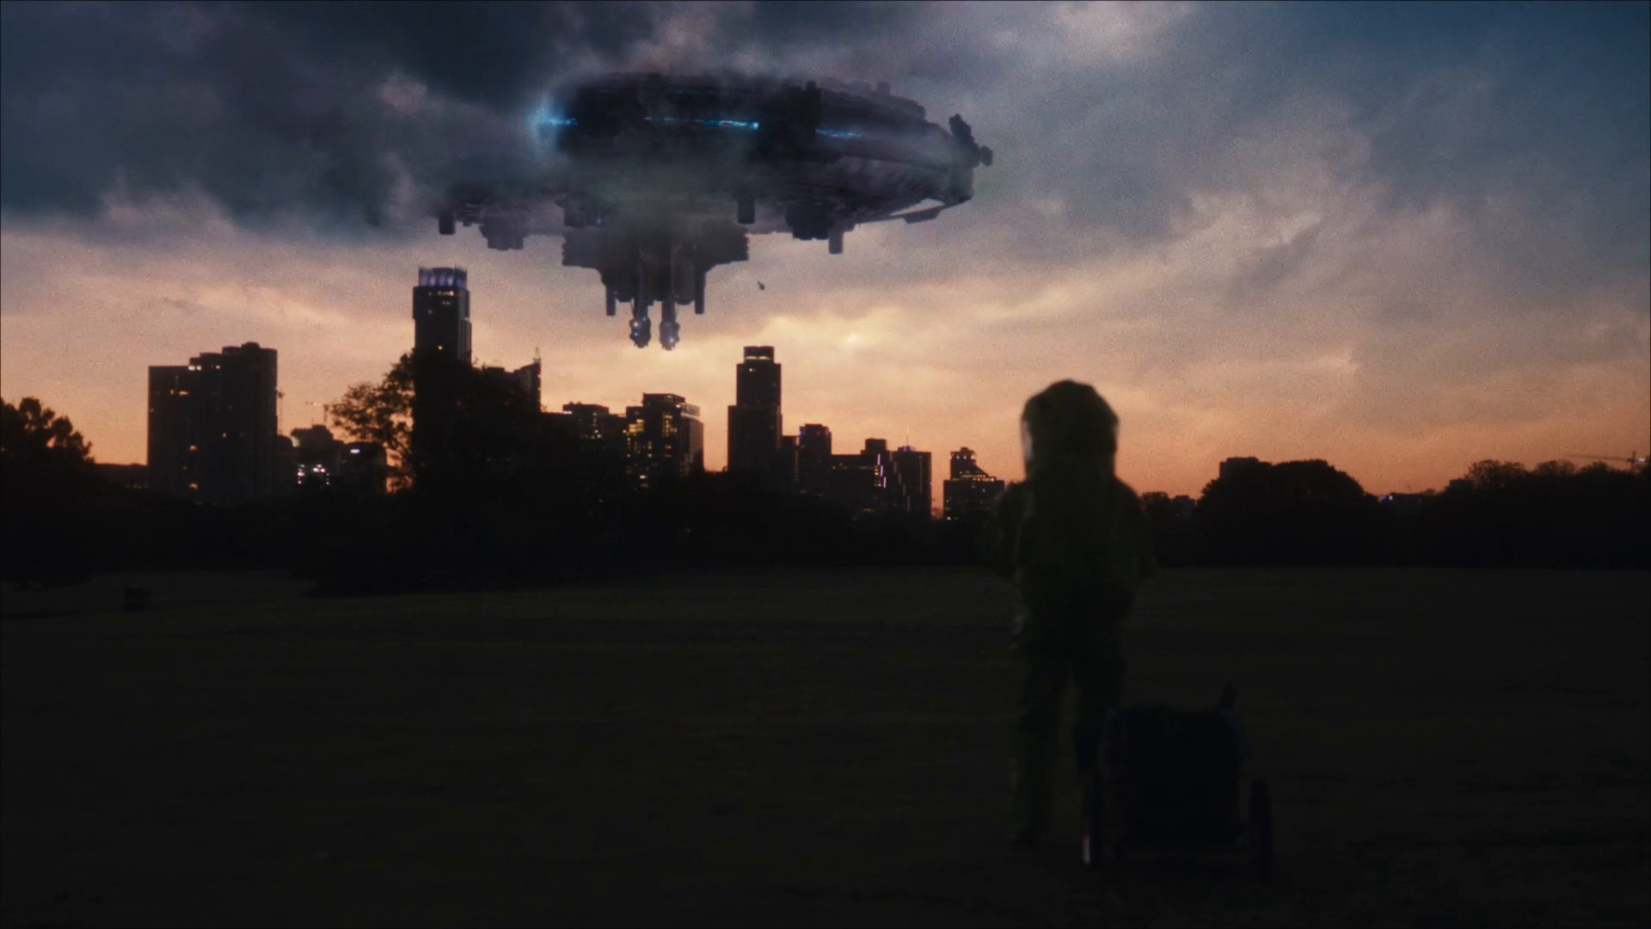
{"action": "key", "text": "Escape"}
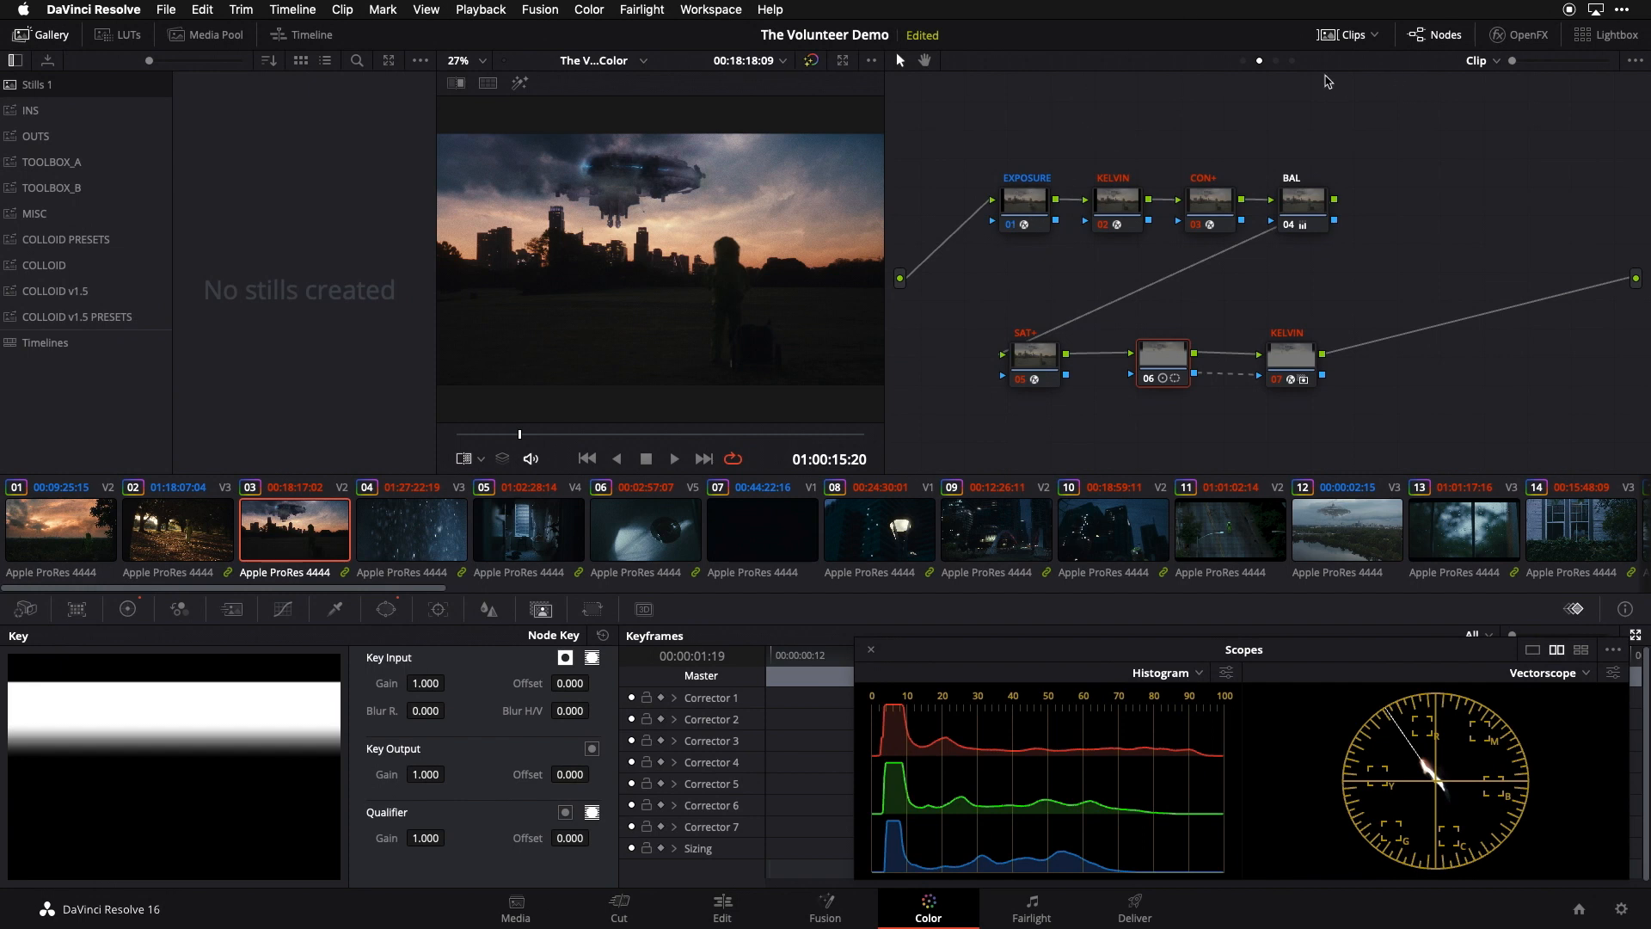
Step: Inspect the DCTL settings of clip 03's EXPOSURE, KELVIN and CON+ nodes, checking the image full screen
{"action": "left_click", "coordinate": [1023, 201]}
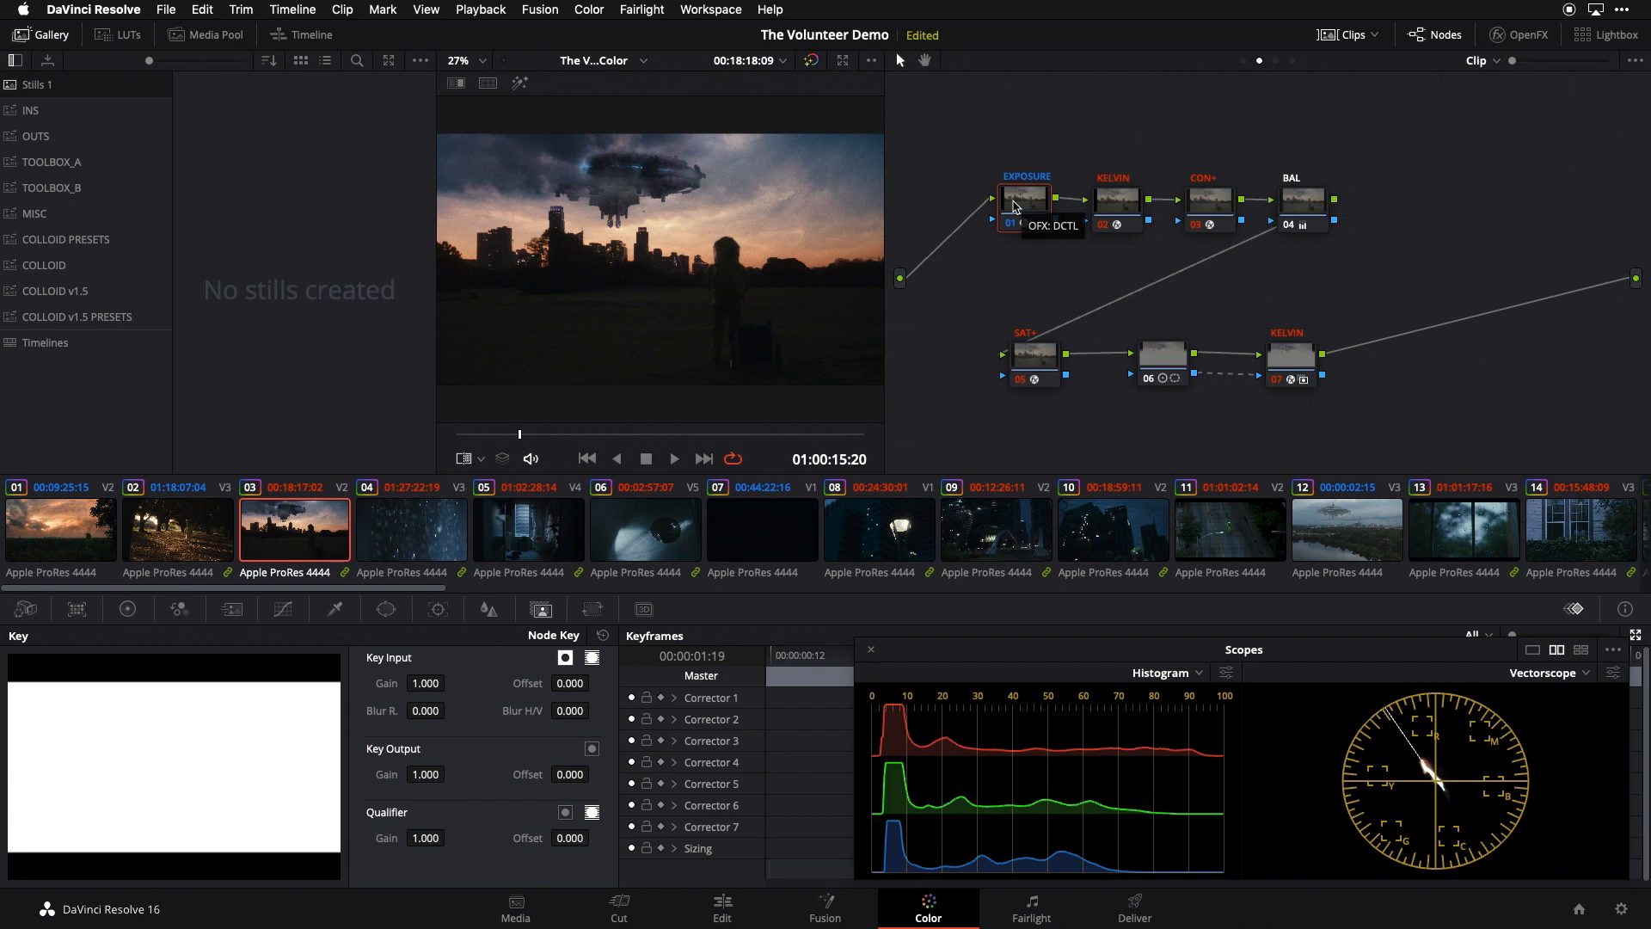
{"action": "left_click", "coordinate": [1519, 34]}
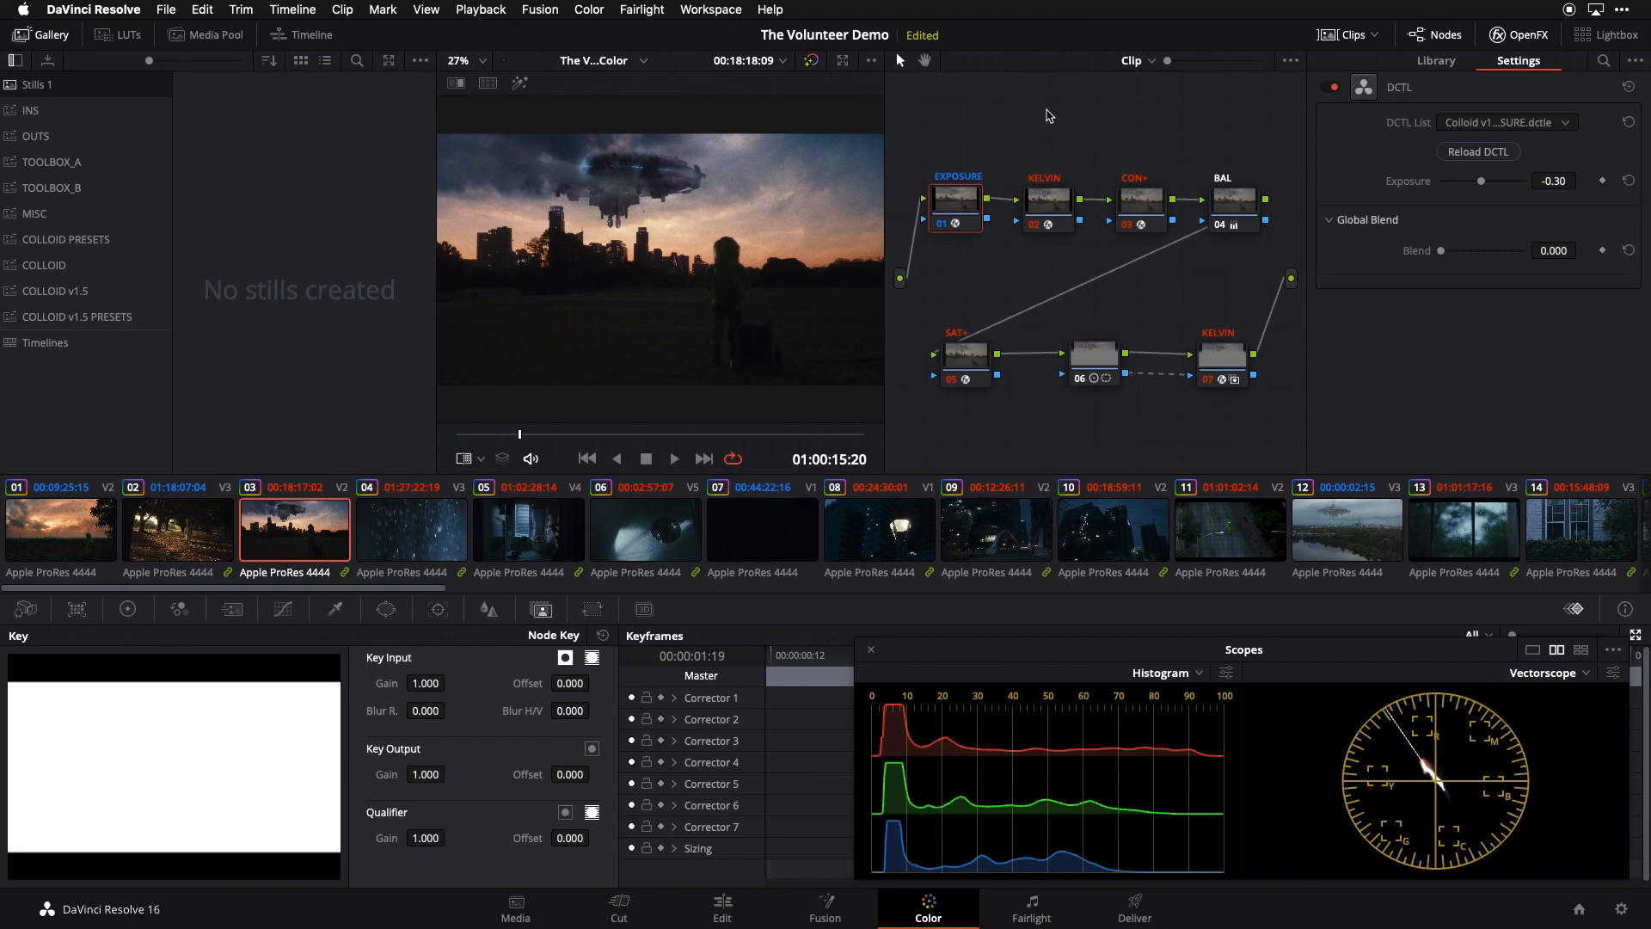
{"action": "key", "text": "super+f"}
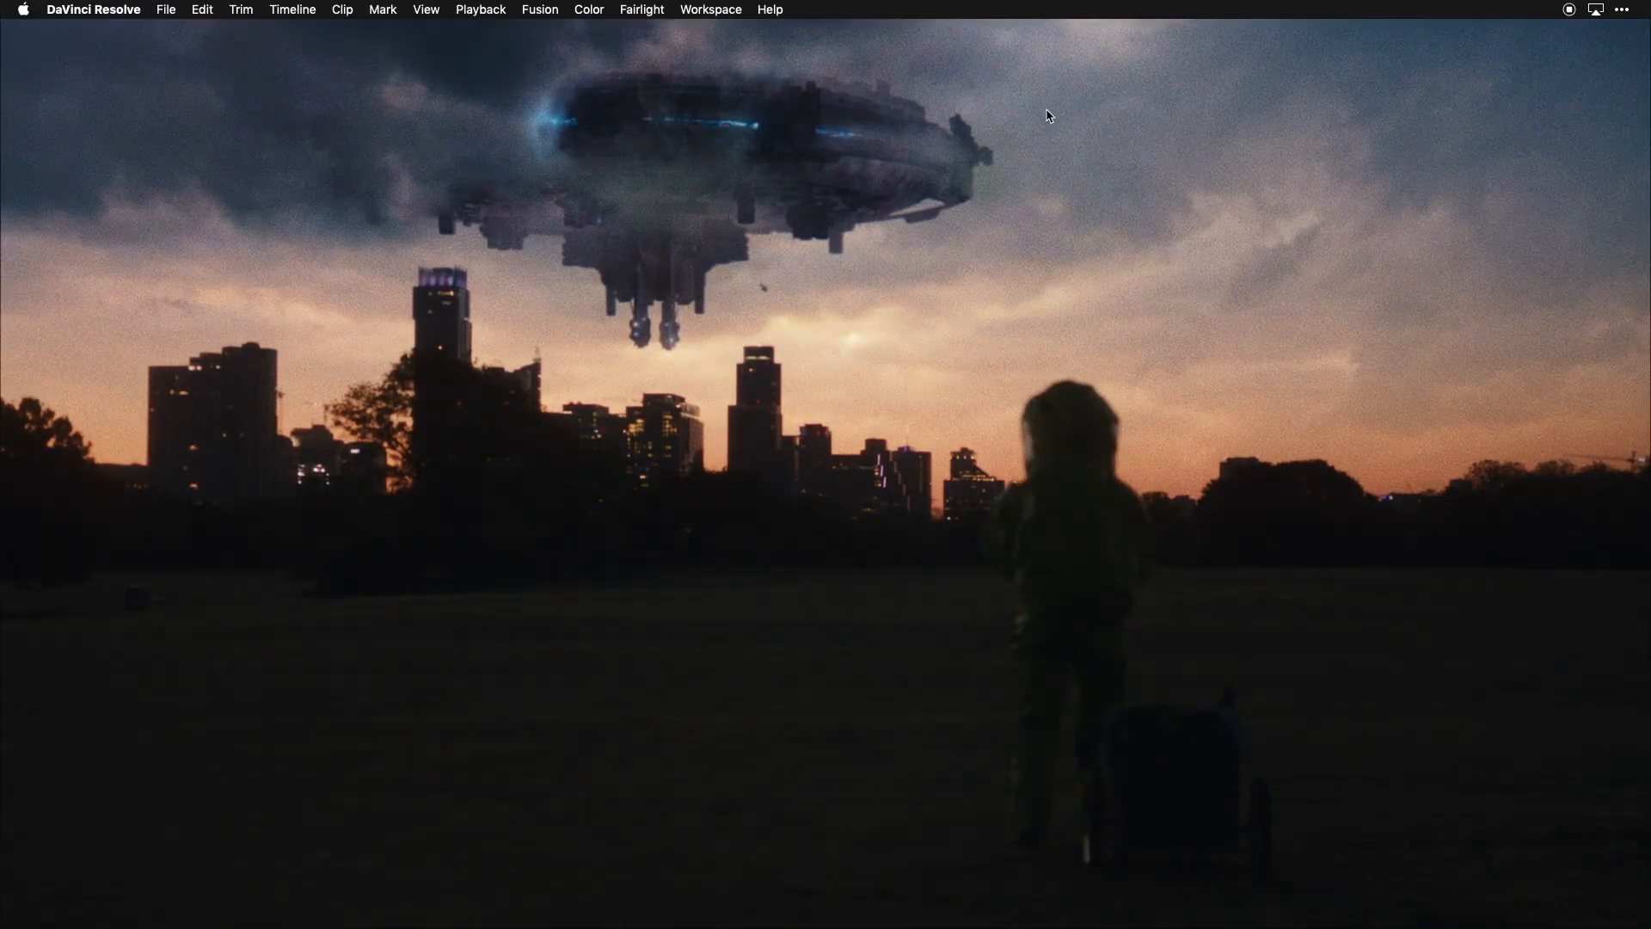
{"action": "key", "text": "super+f"}
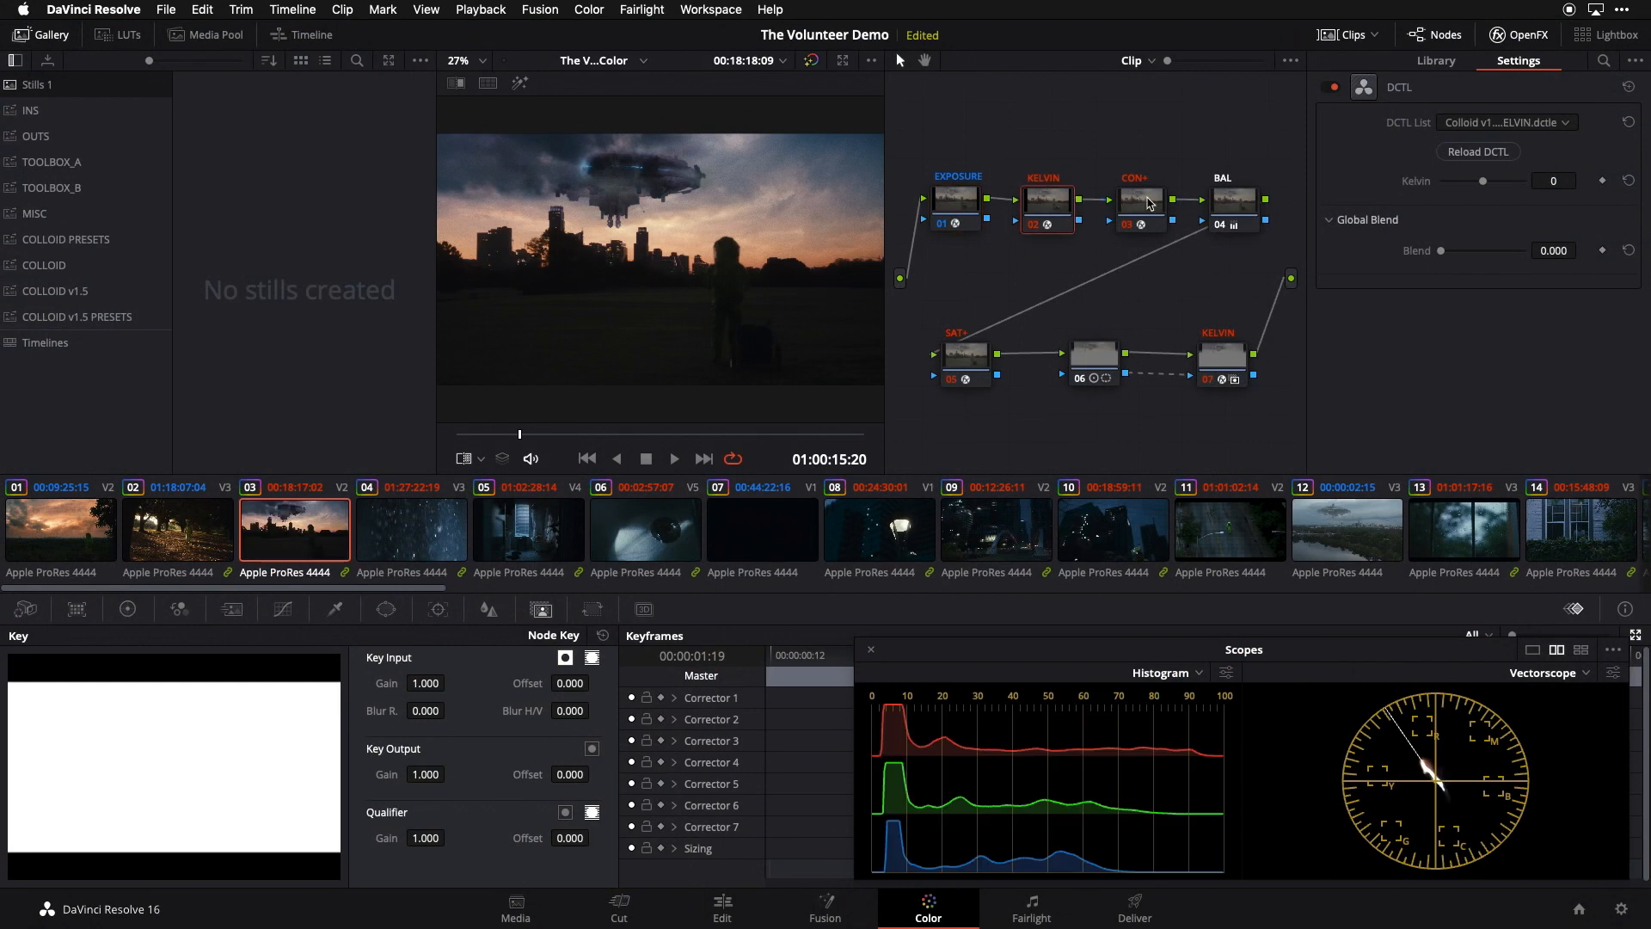
{"action": "left_click", "coordinate": [1144, 211]}
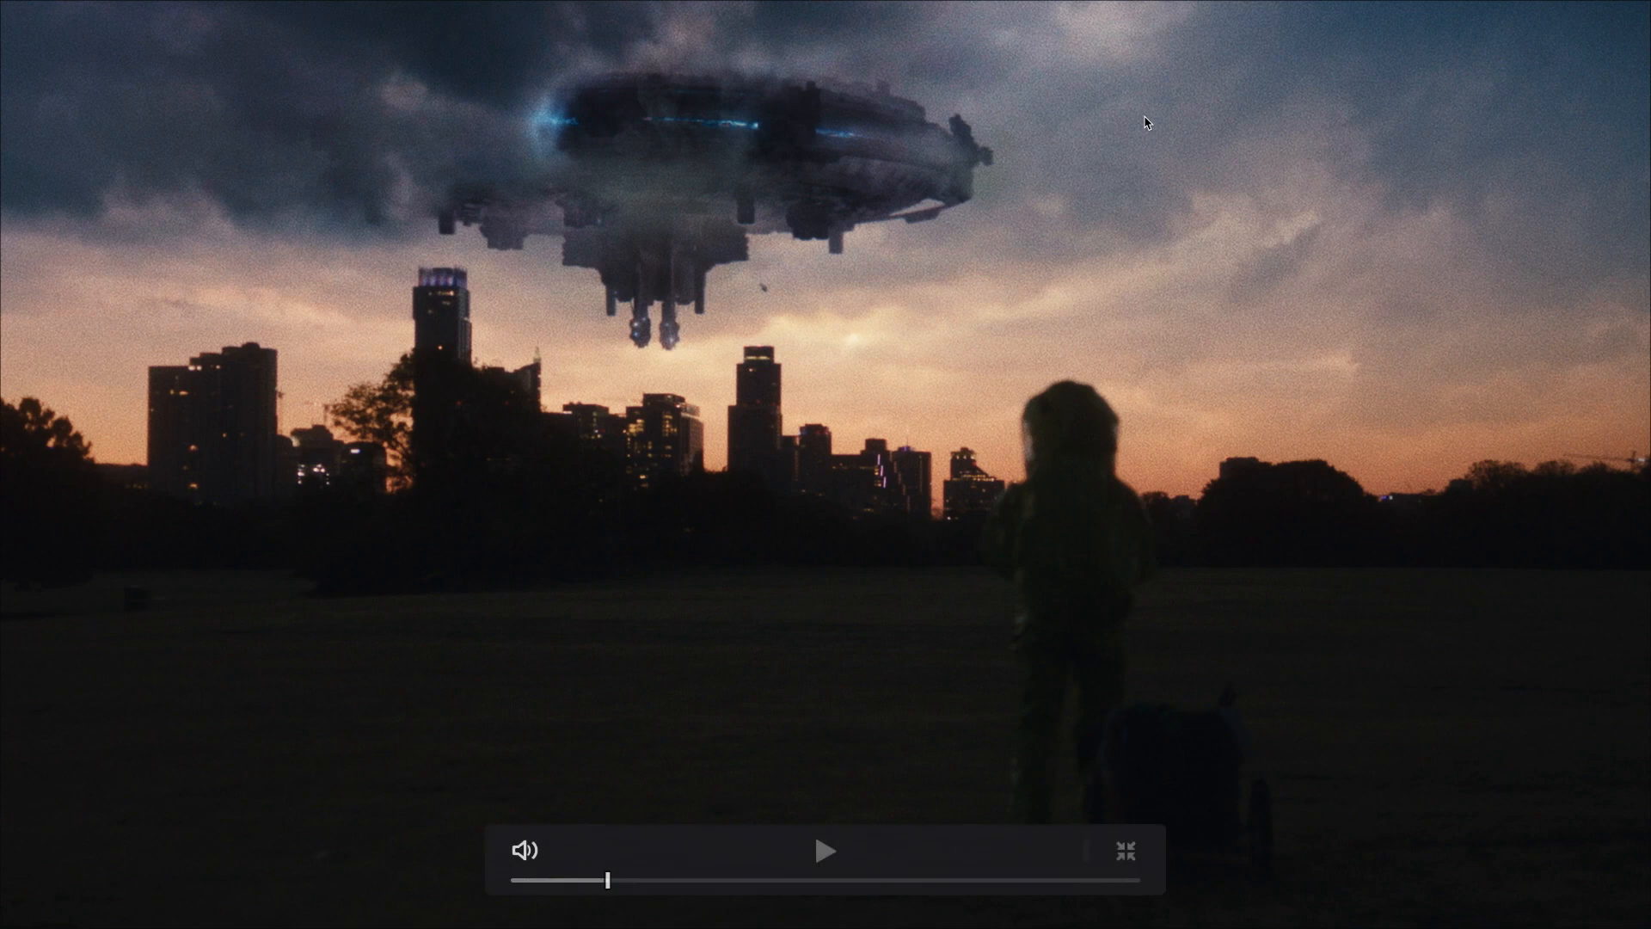
{"action": "key", "text": "Escape"}
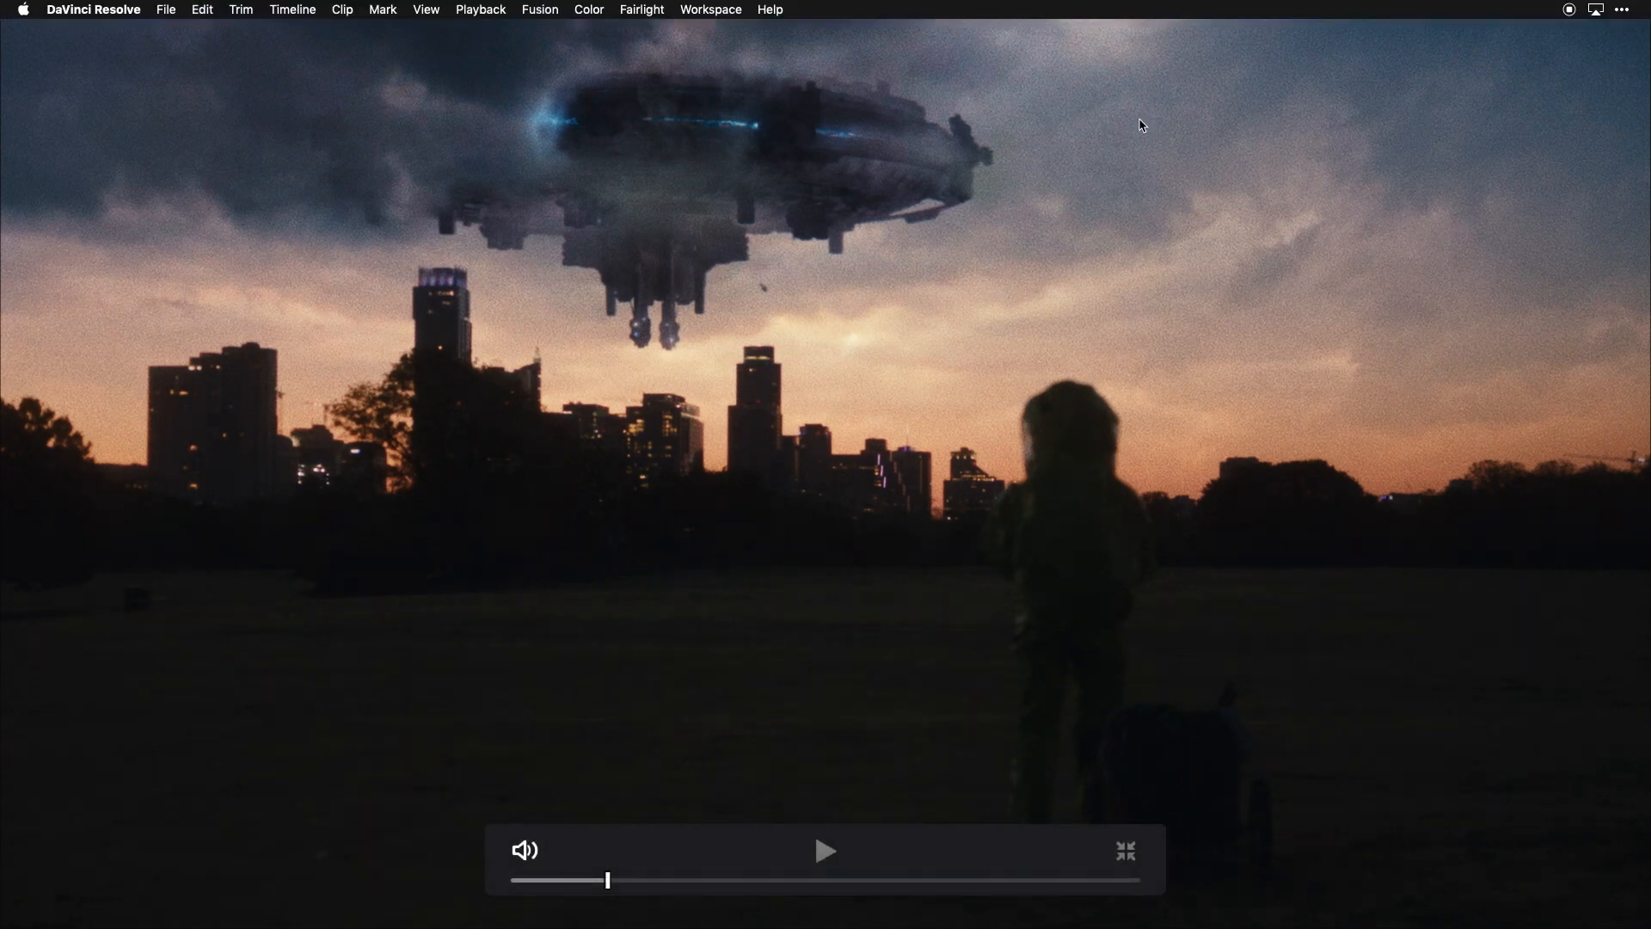
Step: Compare clip 03 with the BAL node off and on, and inspect the SAT+ node's saturation settings
{"action": "left_click", "coordinate": [1228, 206]}
{"action": "key", "text": "ctrl+d"}
{"action": "key", "text": "ctrl+d"}
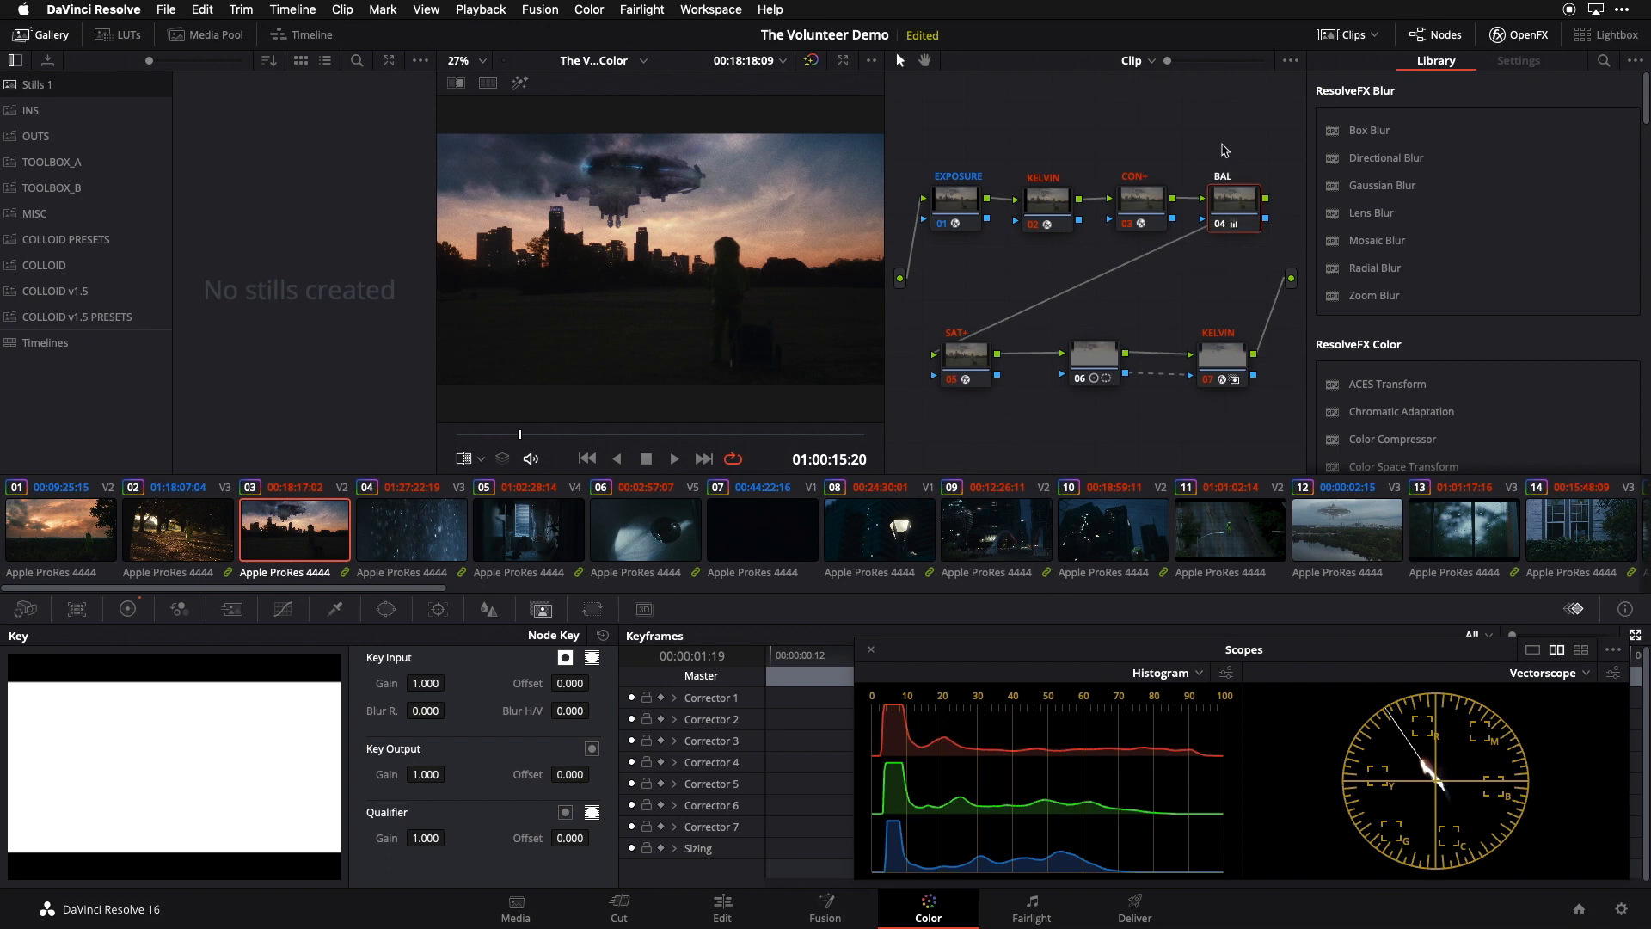
{"action": "key", "text": "ctrl+d"}
{"action": "key", "text": "ctrl+d"}
{"action": "left_click", "coordinate": [962, 355]}
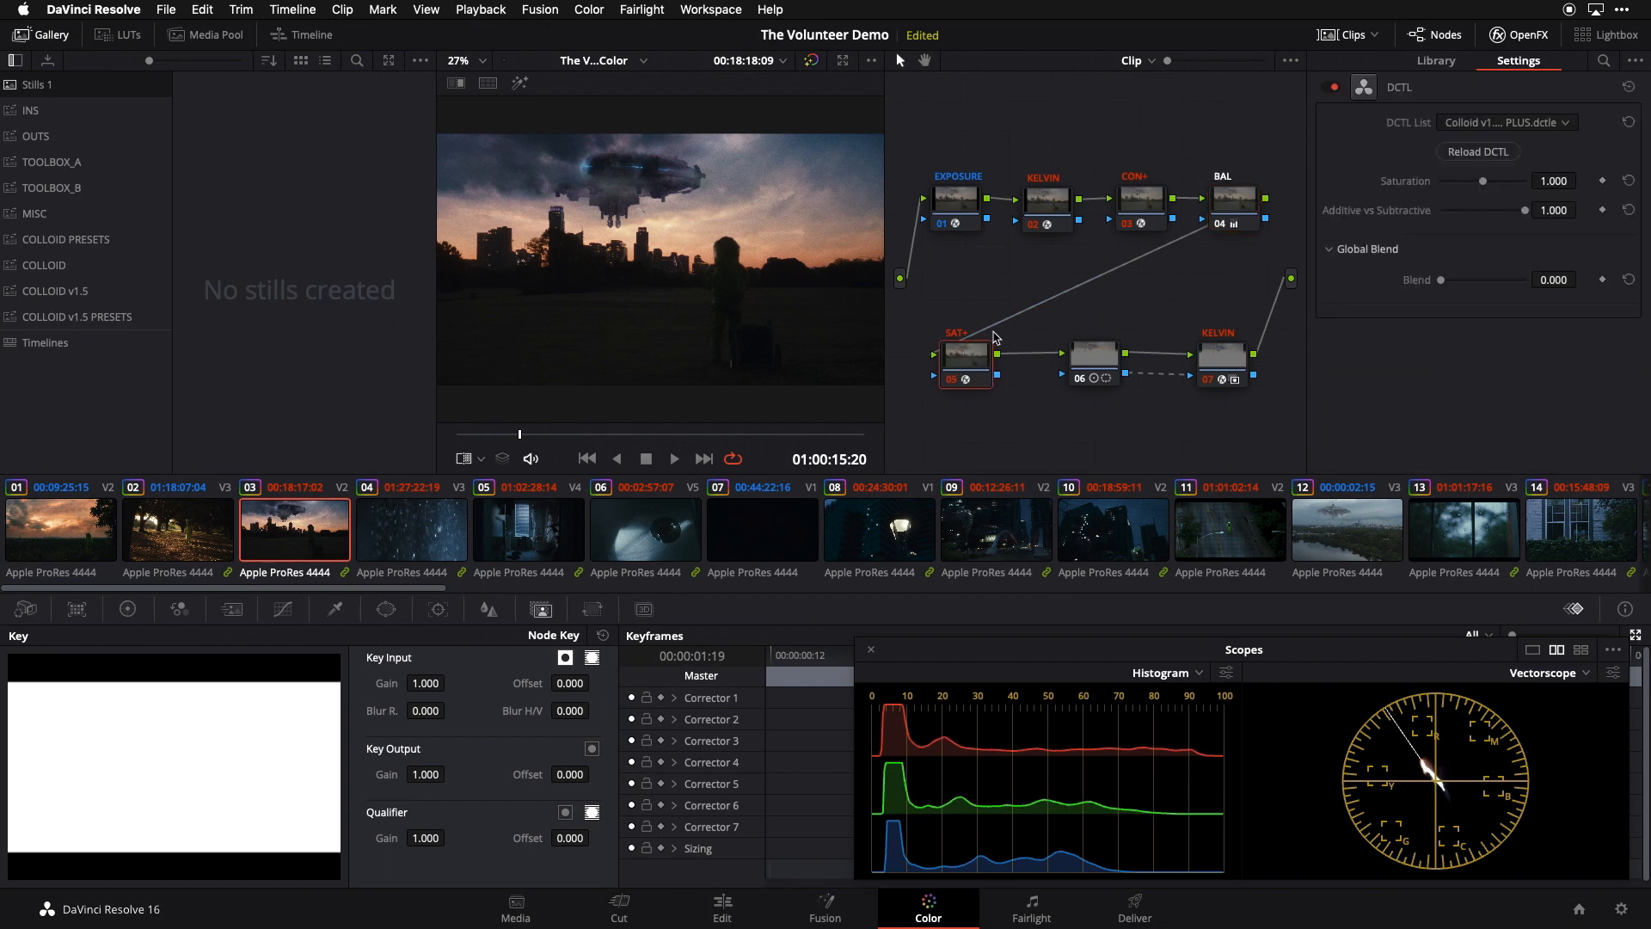
Step: Select node 06 and the KELVIN node 07 together and compare clip 03 full screen with both off and on
{"action": "left_click", "coordinate": [1090, 364]}
{"action": "left_click_drag", "start_coordinate": [1242, 417], "coordinate": [1085, 345]}
{"action": "key", "text": "super+f"}
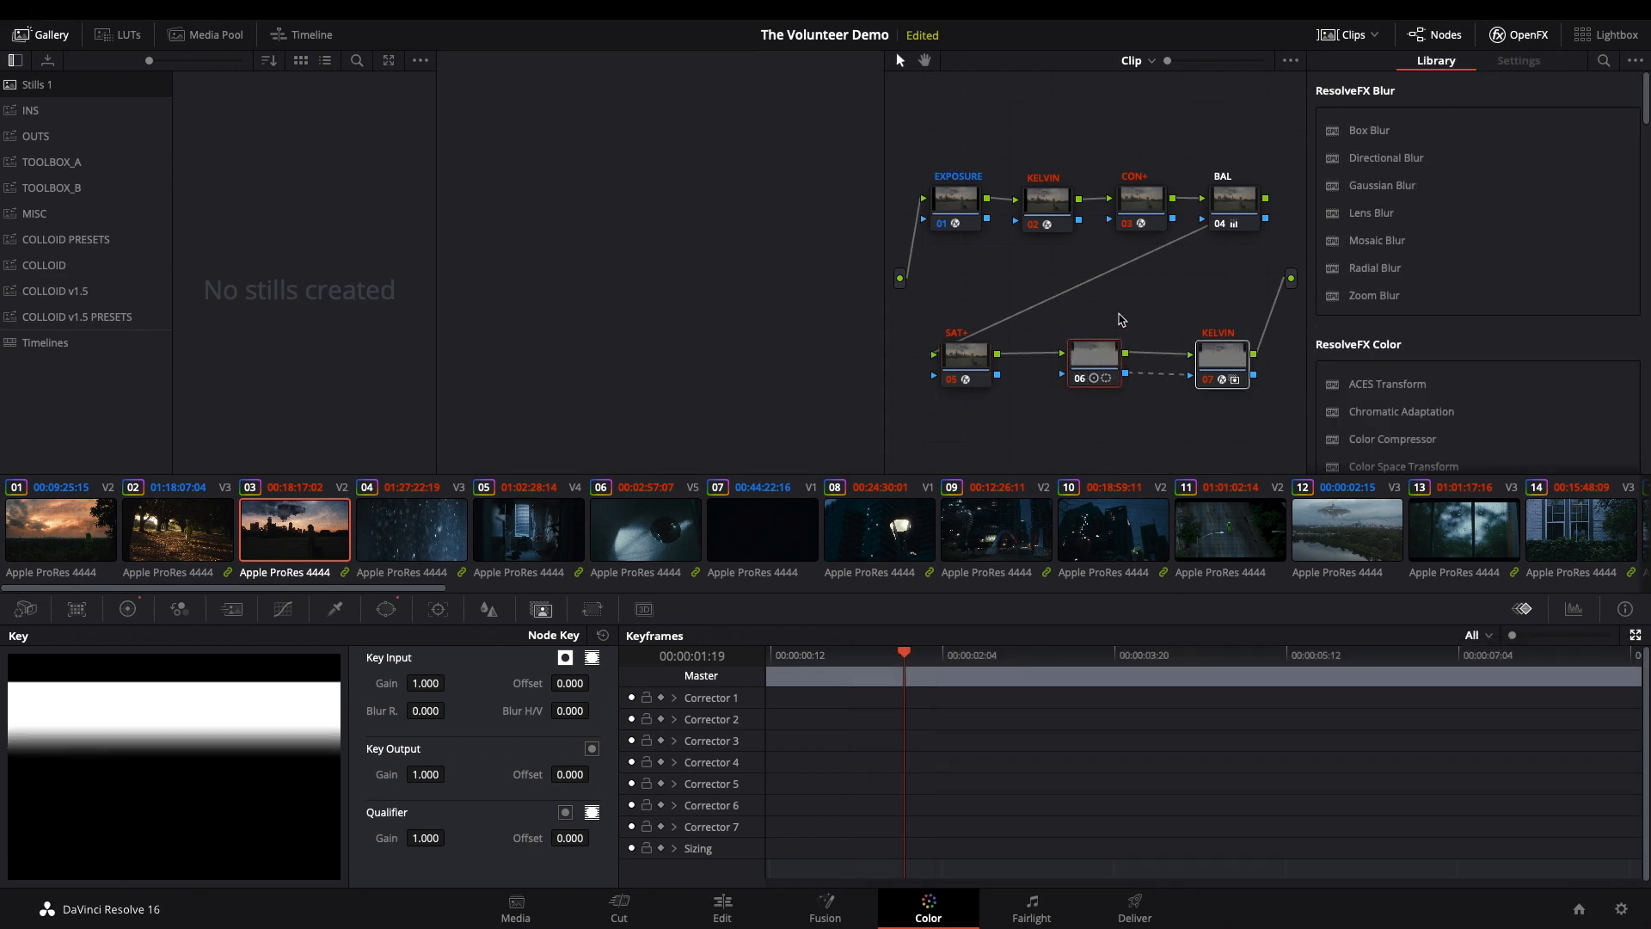
{"action": "key", "text": "super+d"}
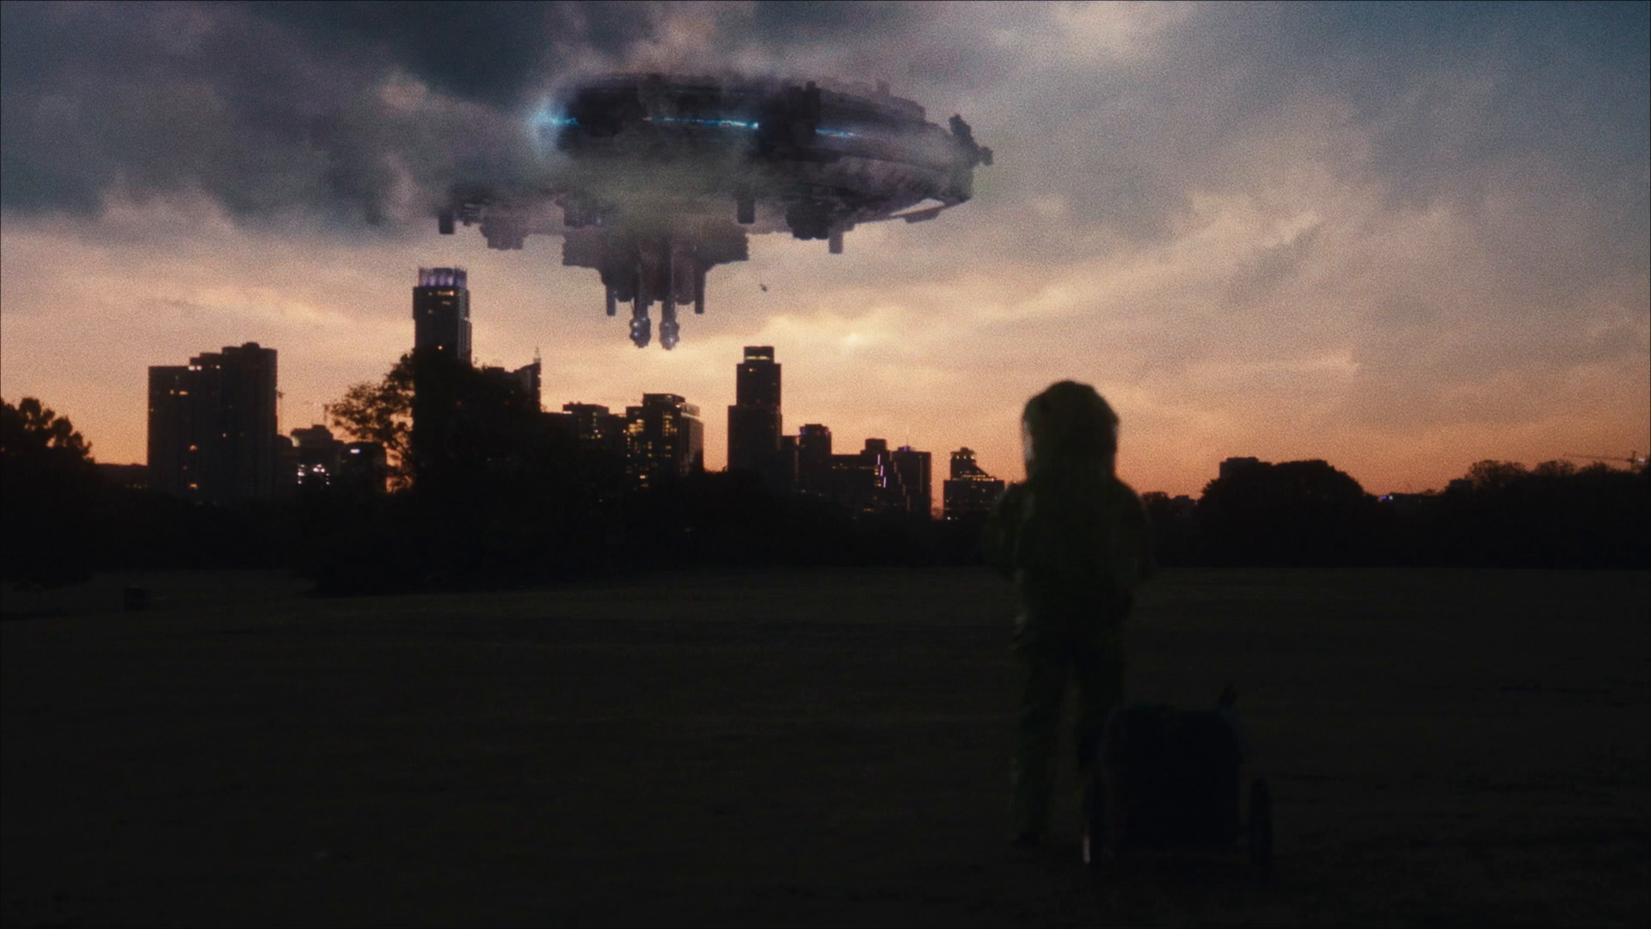
{"action": "key", "text": "super+d"}
{"action": "key", "text": "super+f"}
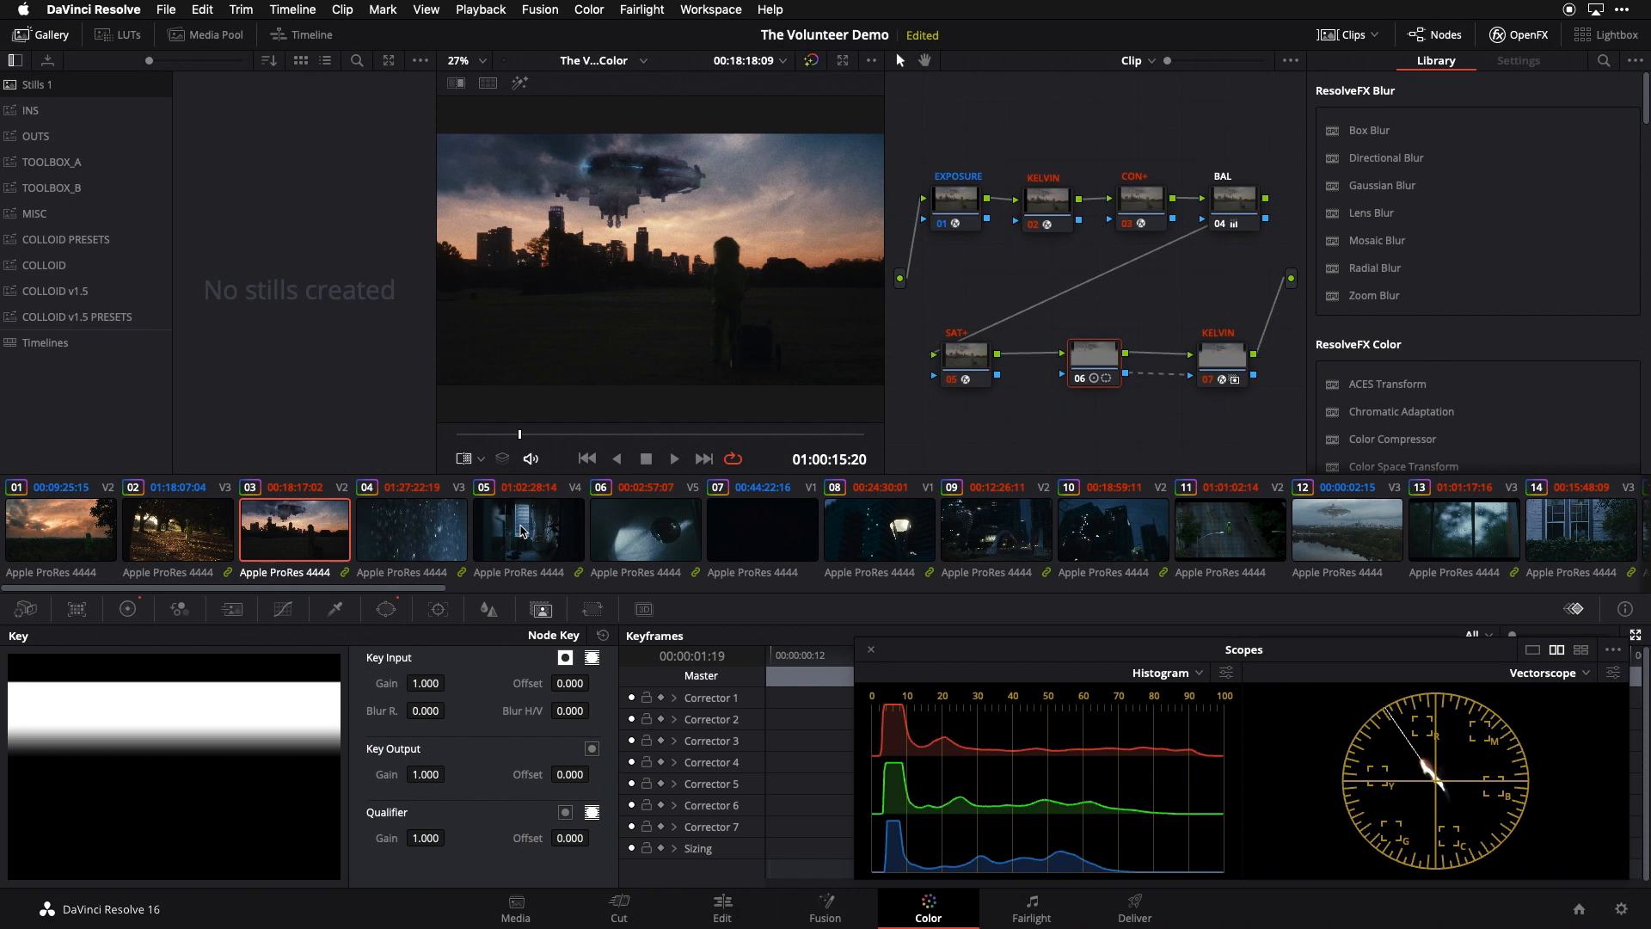
Step: Select clip 05 and compare it full screen with the whole grade bypassed and enabled
{"action": "left_click", "coordinate": [526, 542]}
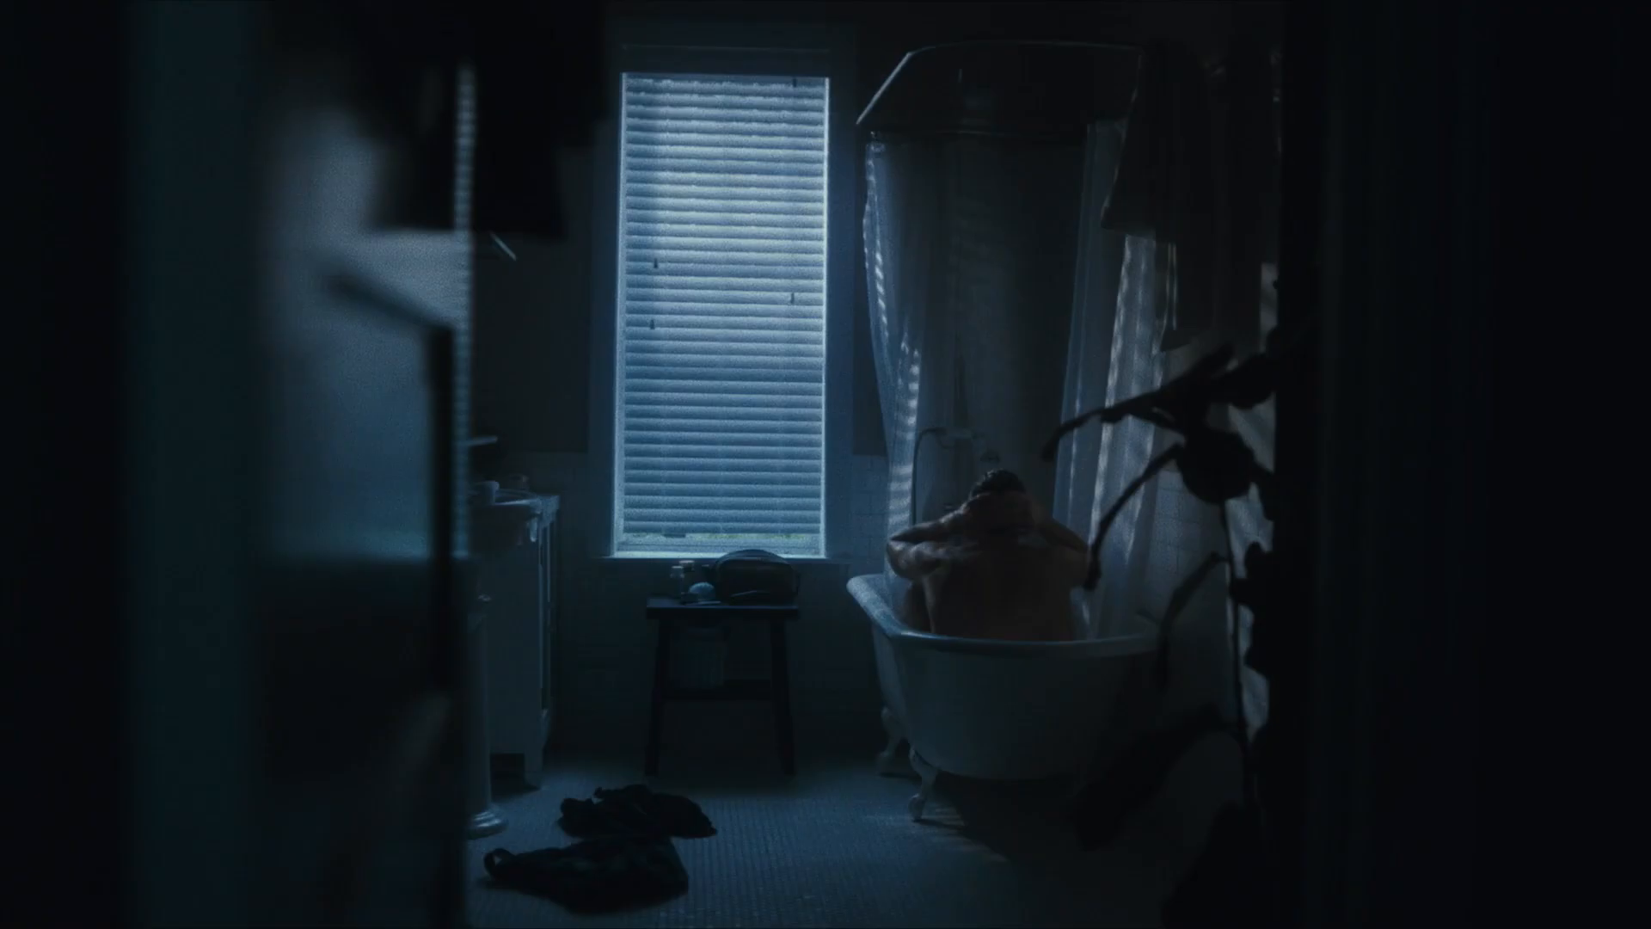
{"action": "key", "text": "shift+d"}
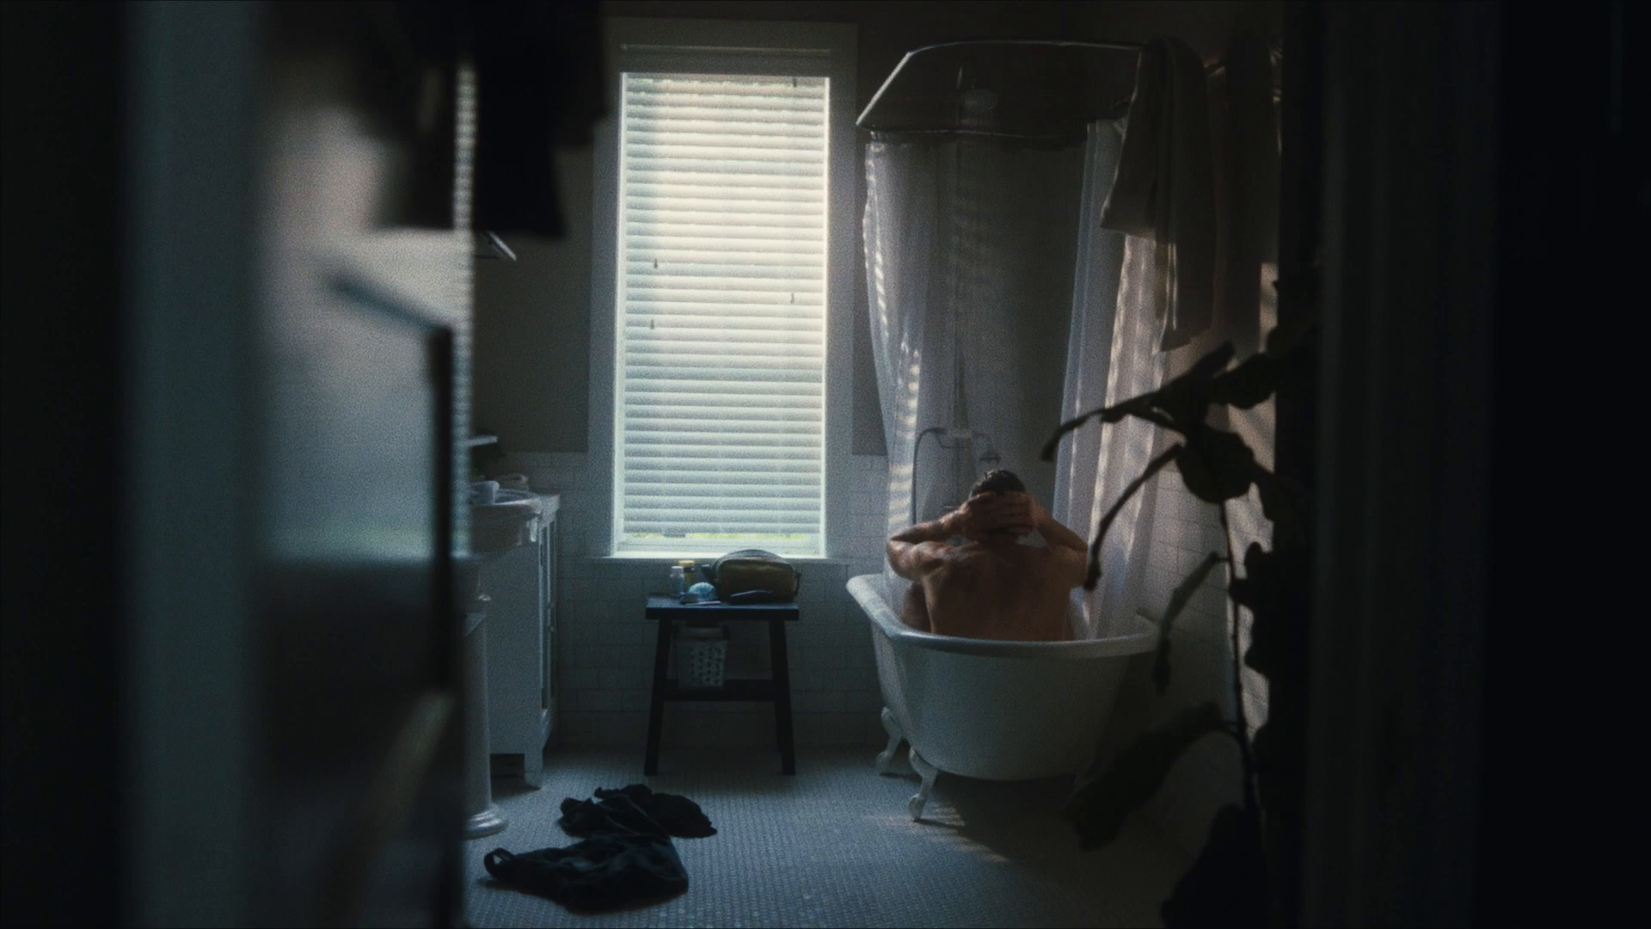
{"action": "key", "text": "shift+d"}
{"action": "key", "text": "Escape"}
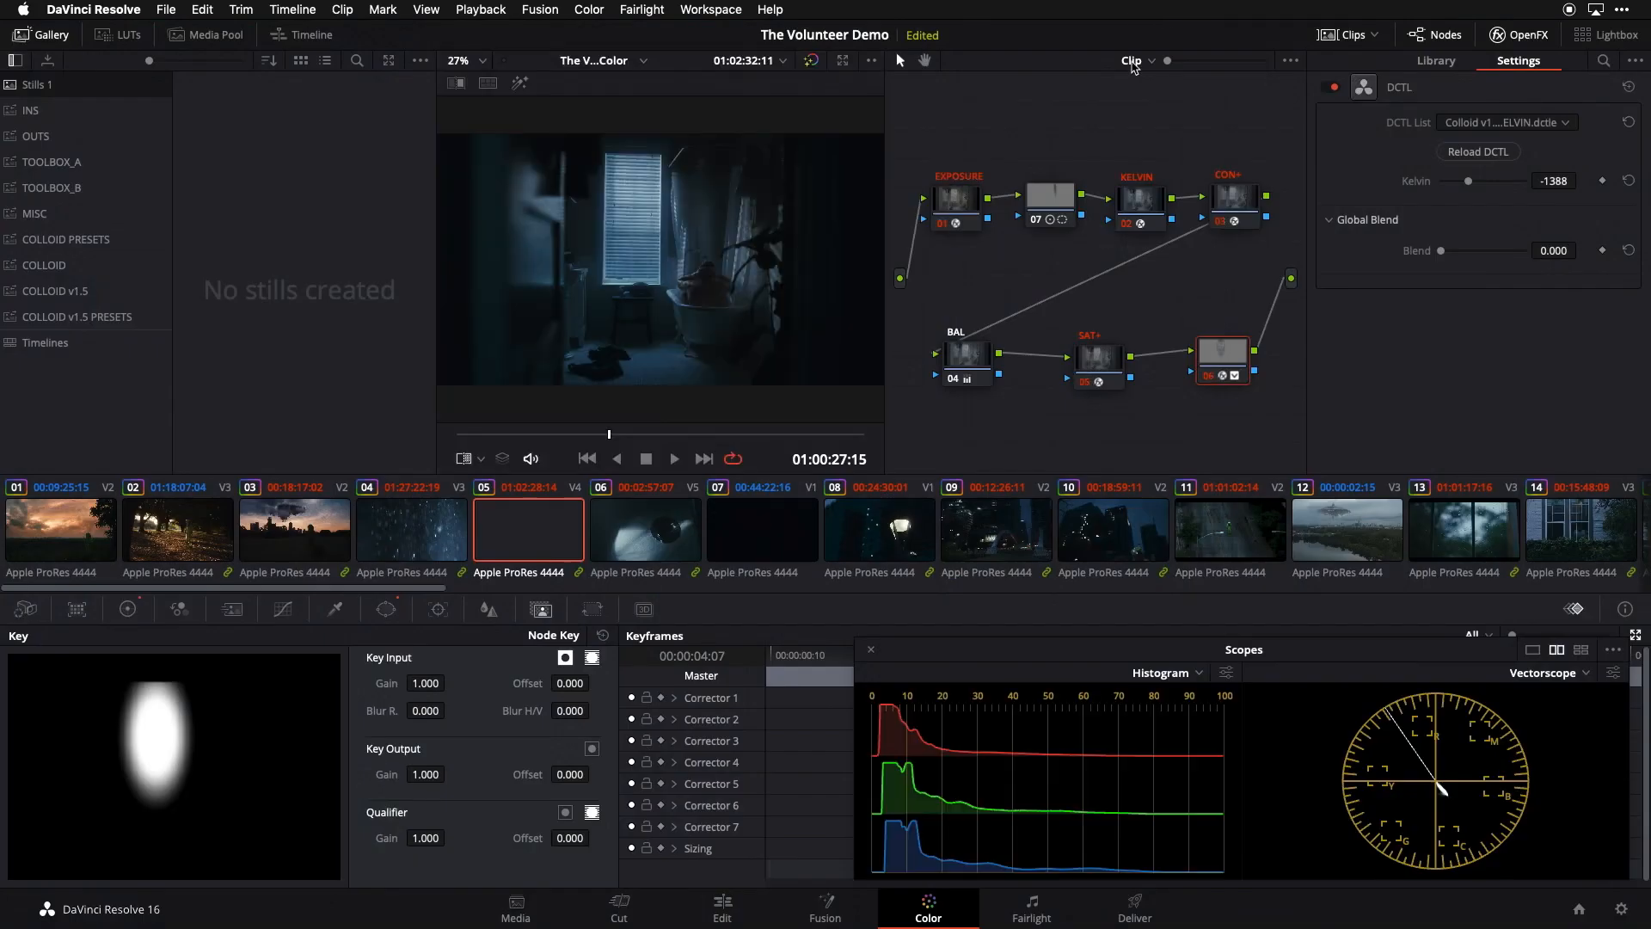
Step: Inspect clip 05's node 07 and the windowed node after SAT+, checking the image full screen for each
{"action": "left_click", "coordinate": [1053, 200]}
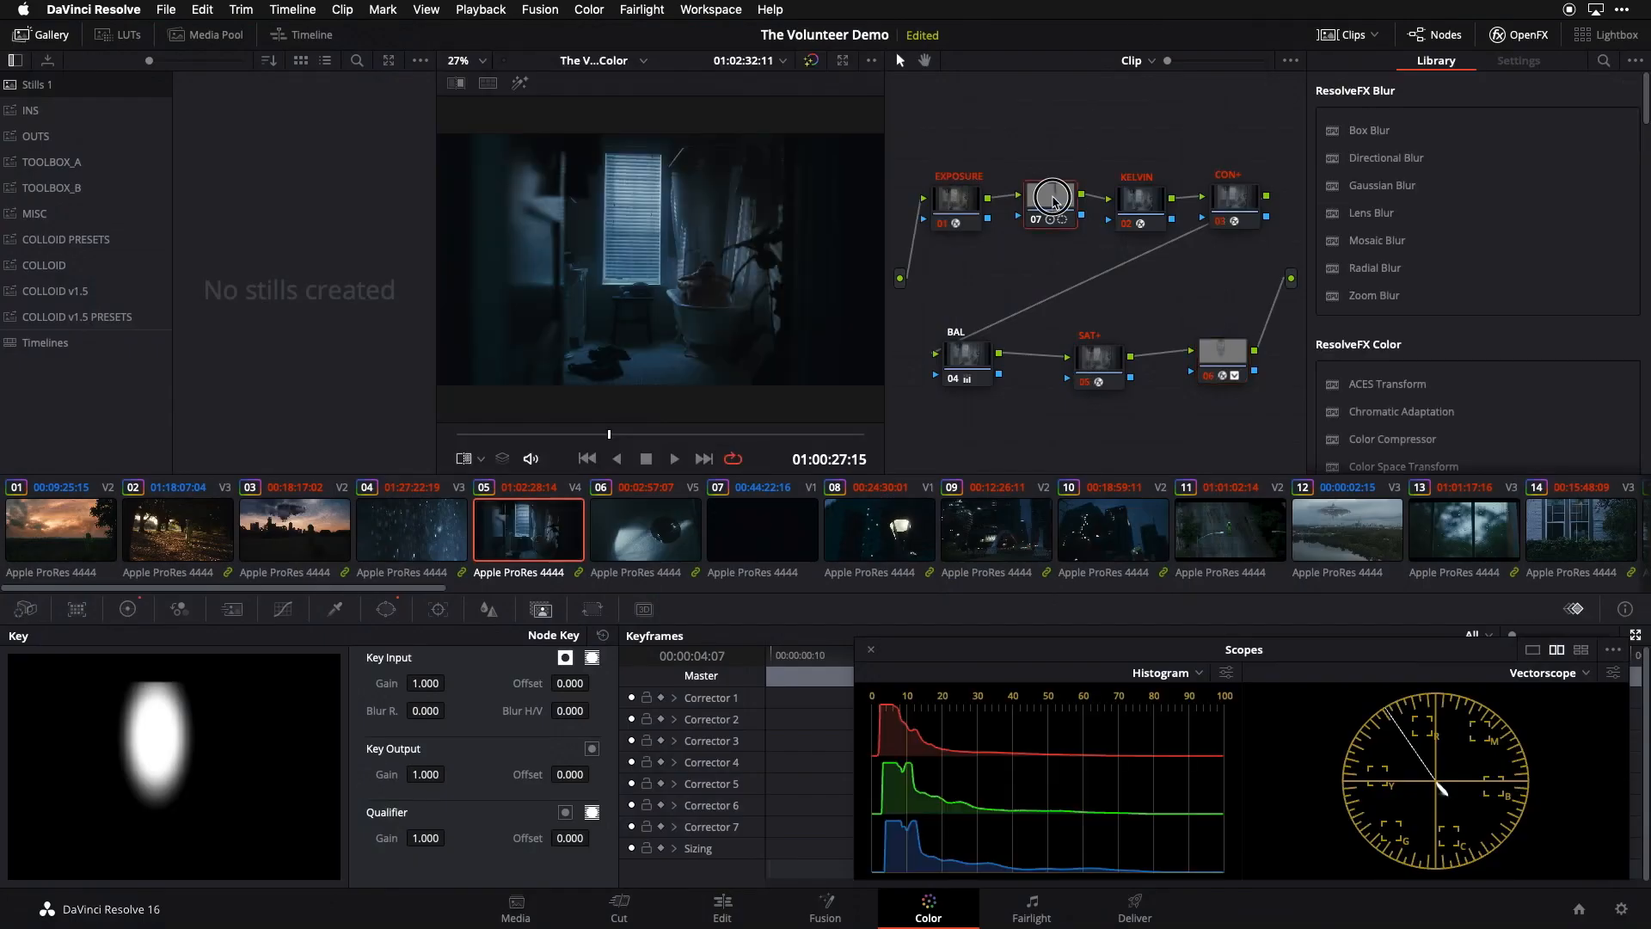
{"action": "key", "text": "super+f"}
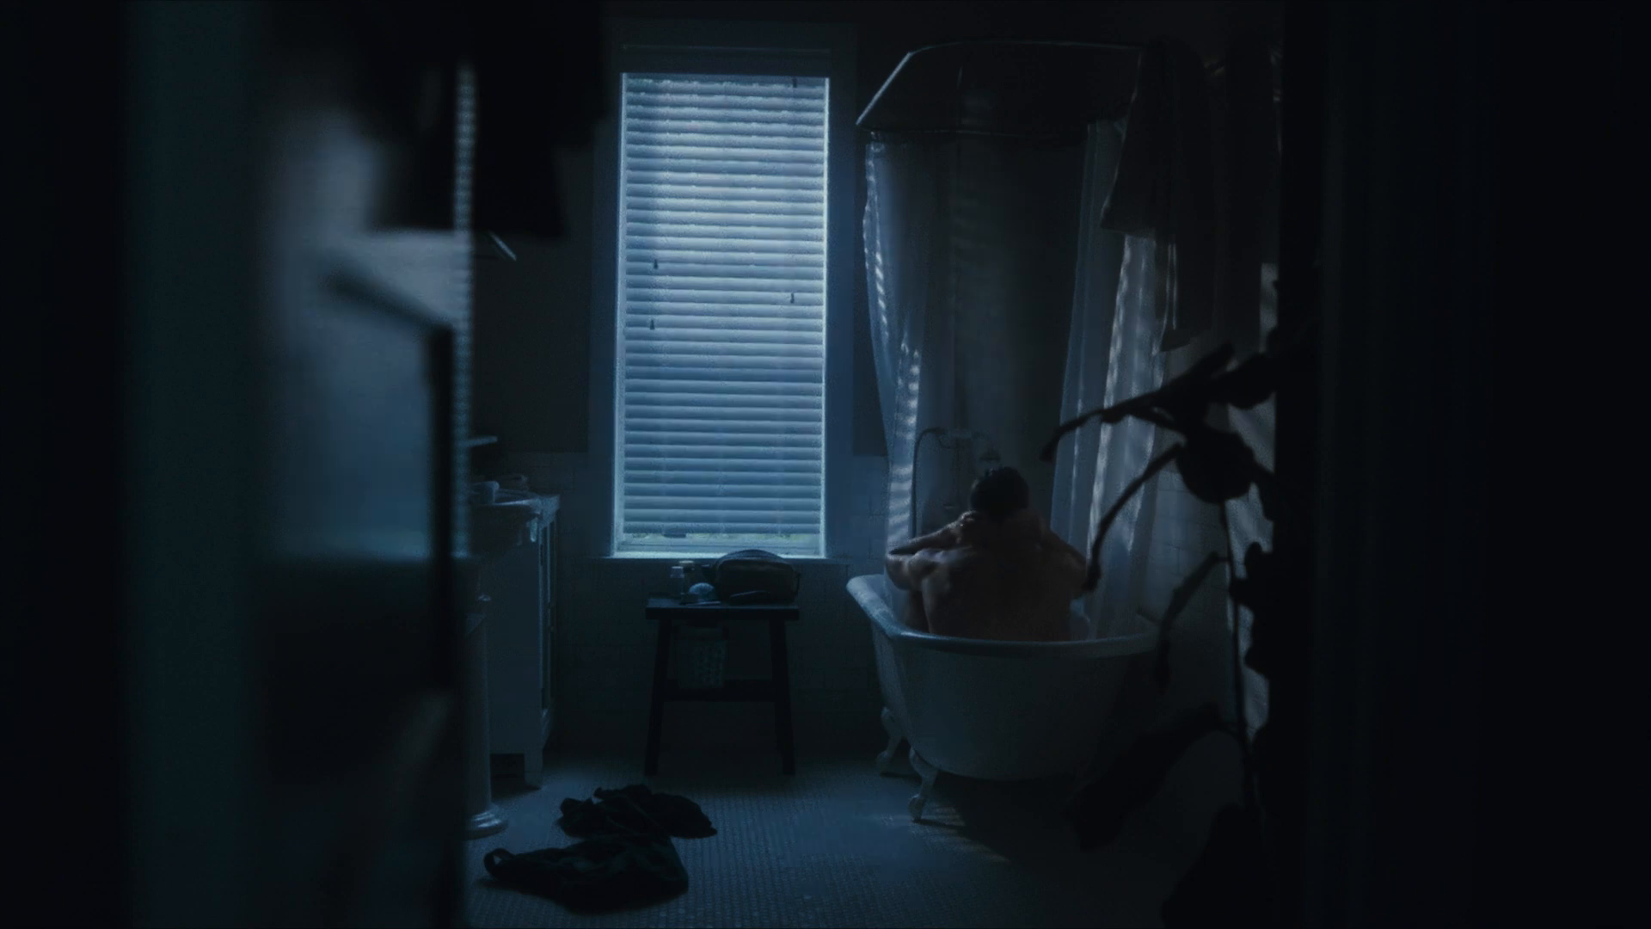
{"action": "key", "text": "Escape"}
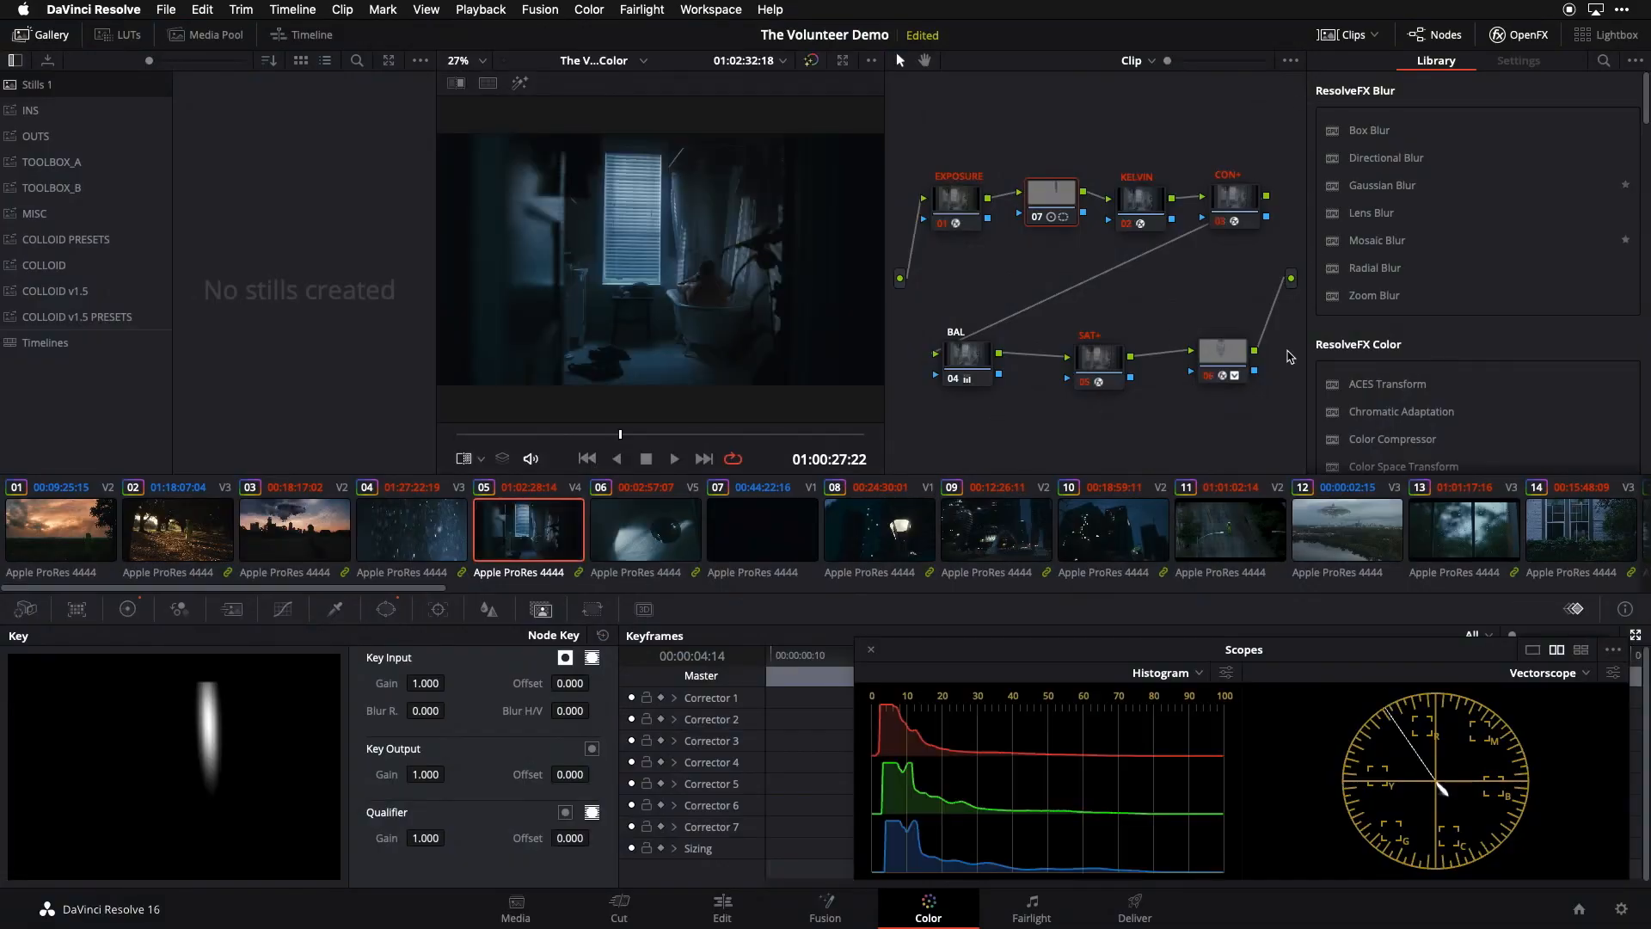
{"action": "left_click", "coordinate": [1226, 351]}
{"action": "key", "text": "super+f"}
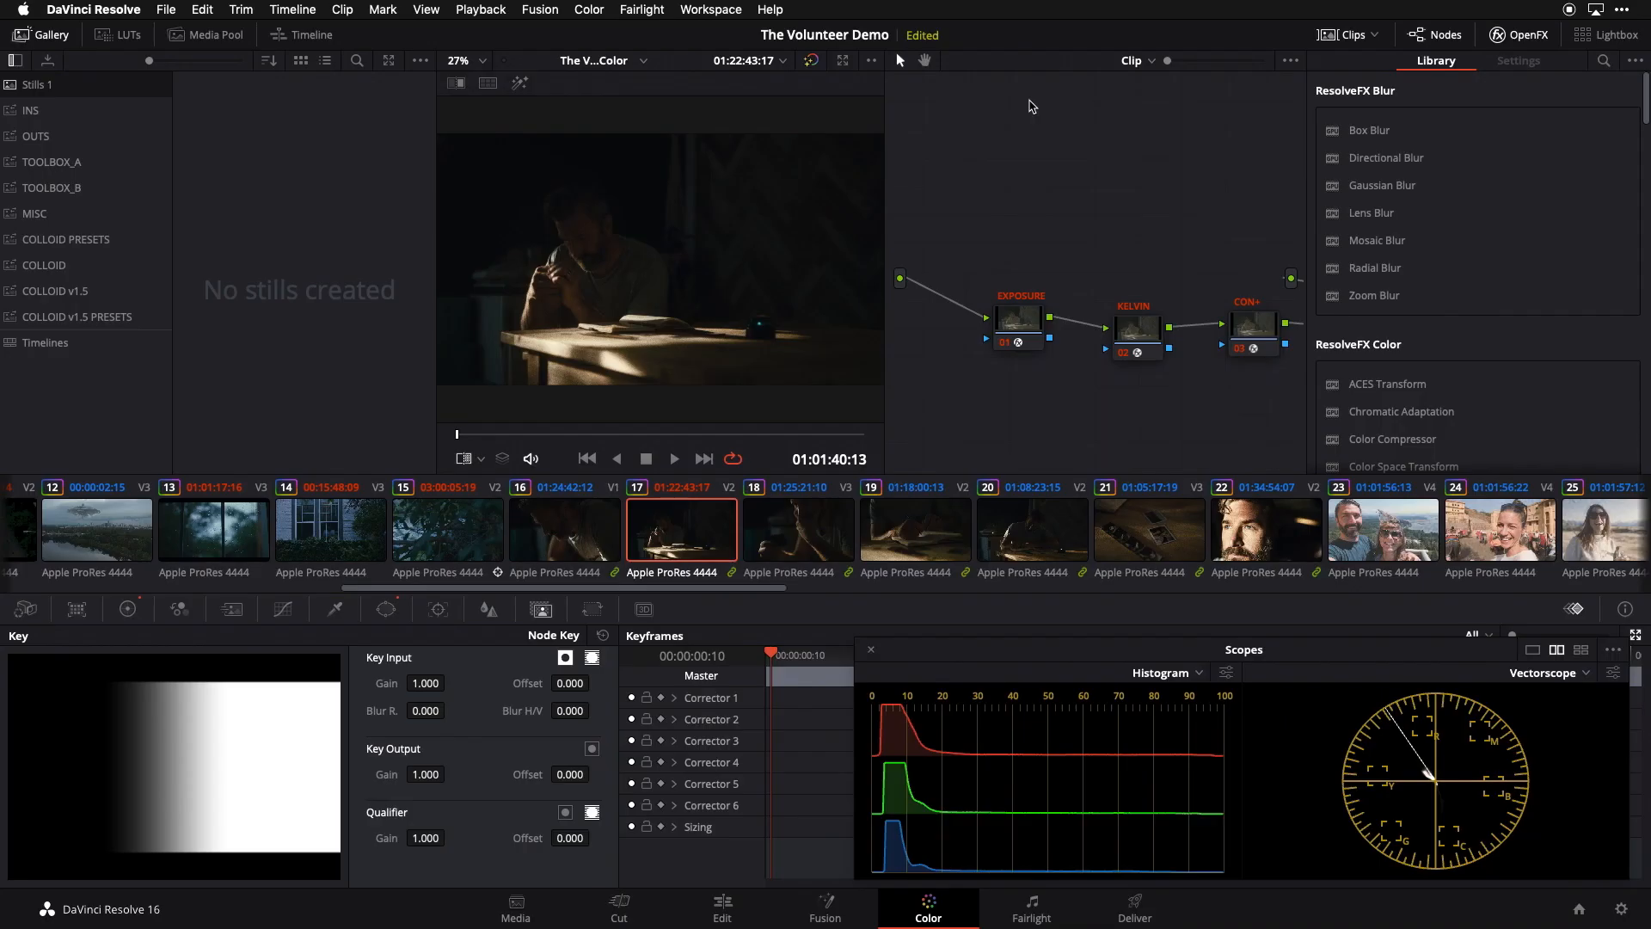
Step: Clean up clip 17's node graph and inspect its CON+ node's contrast settings and node 06, viewing the image full screen
{"action": "right_click", "coordinate": [1171, 297]}
{"action": "left_click", "coordinate": [1163, 420]}
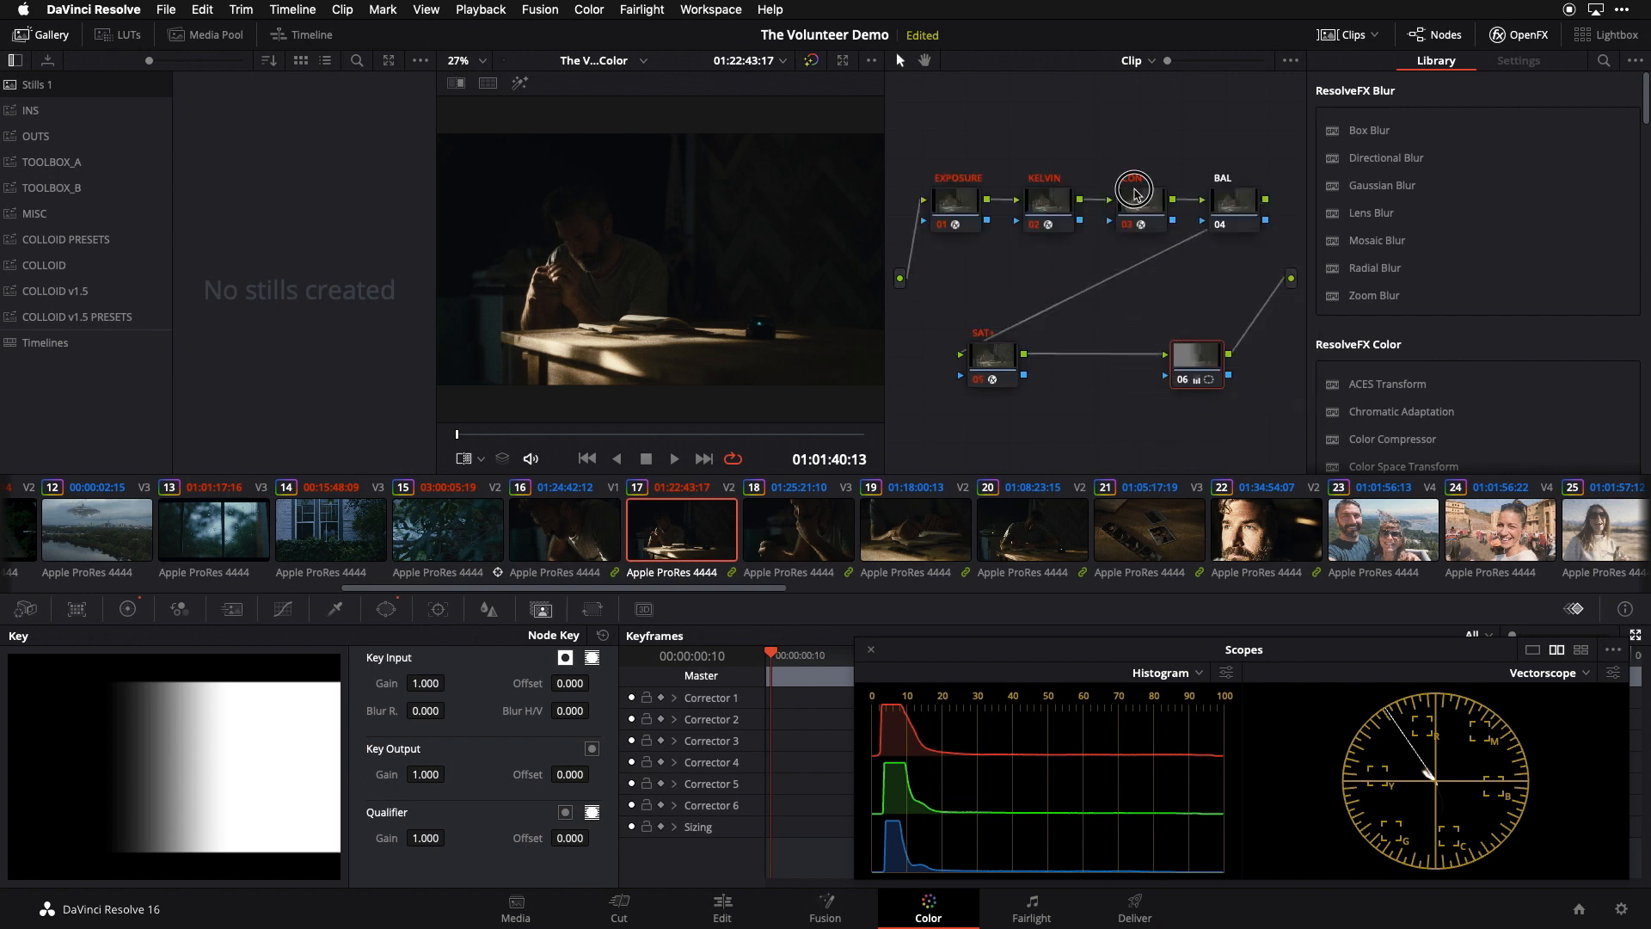
{"action": "left_click", "coordinate": [1140, 201]}
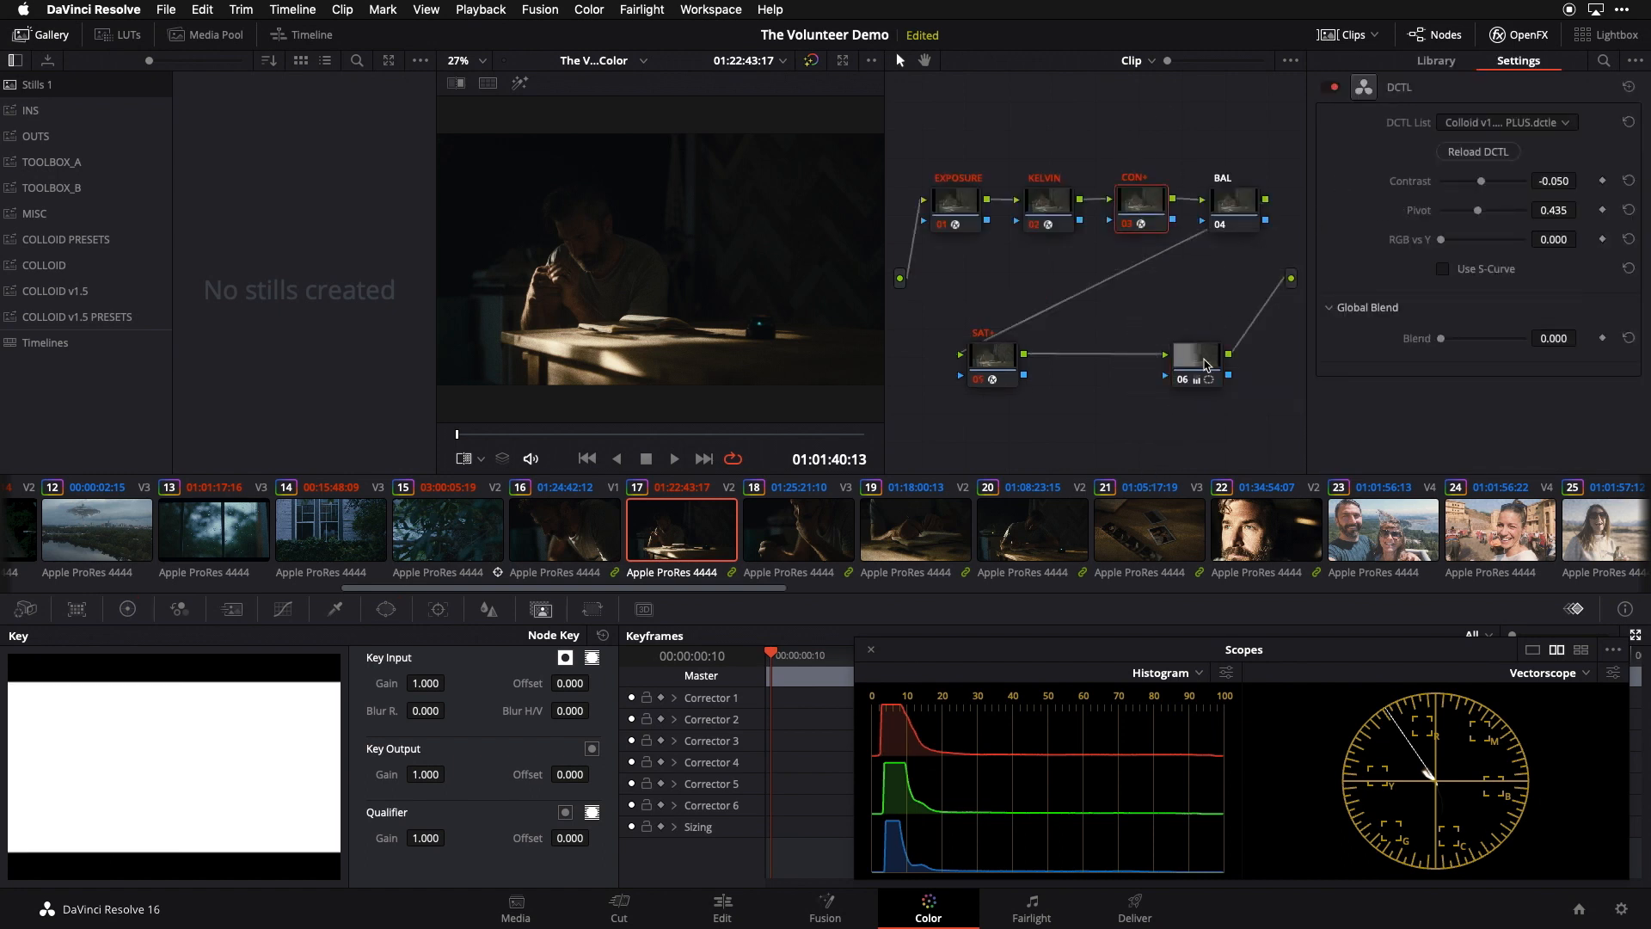
{"action": "left_click", "coordinate": [1197, 355]}
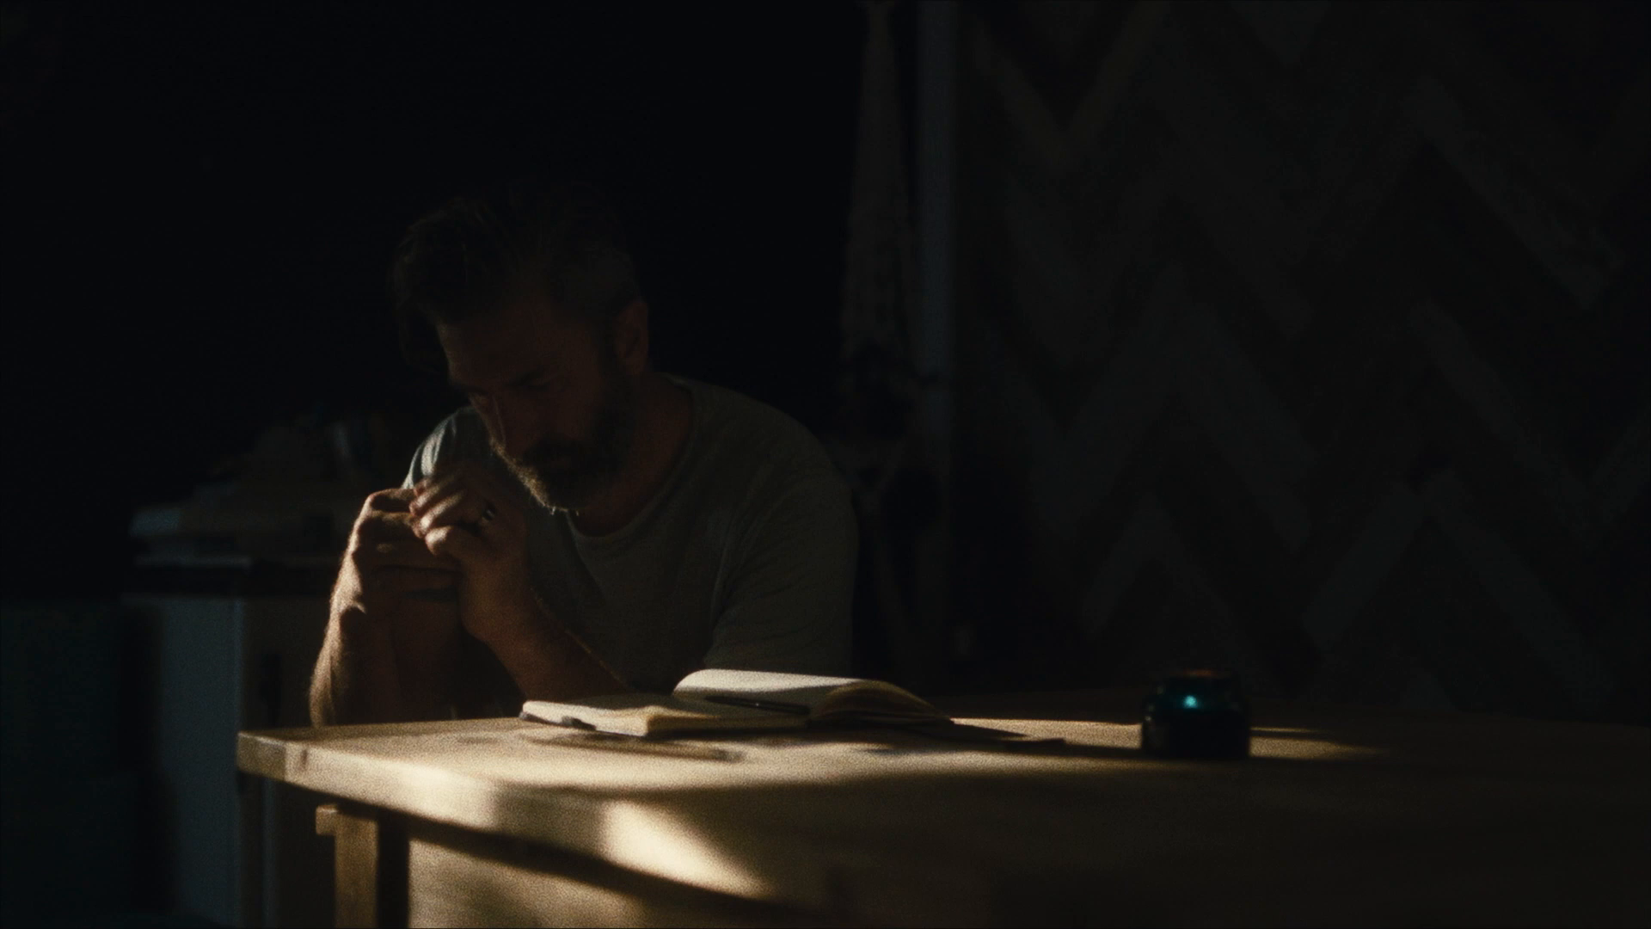
{"action": "key", "text": "Escape"}
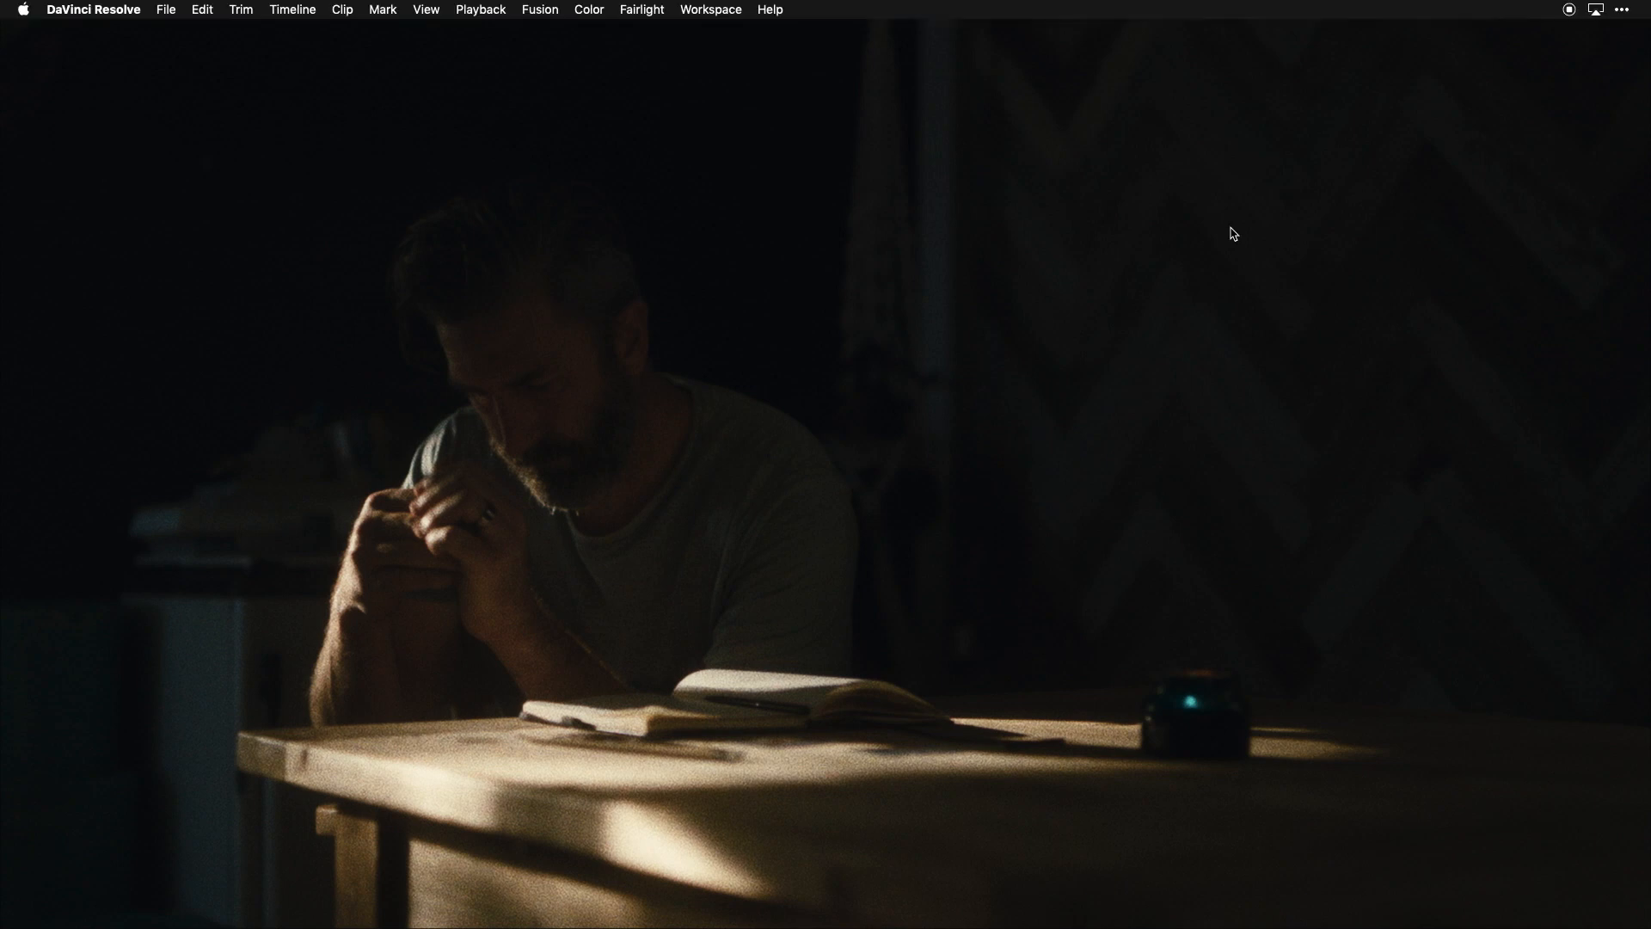